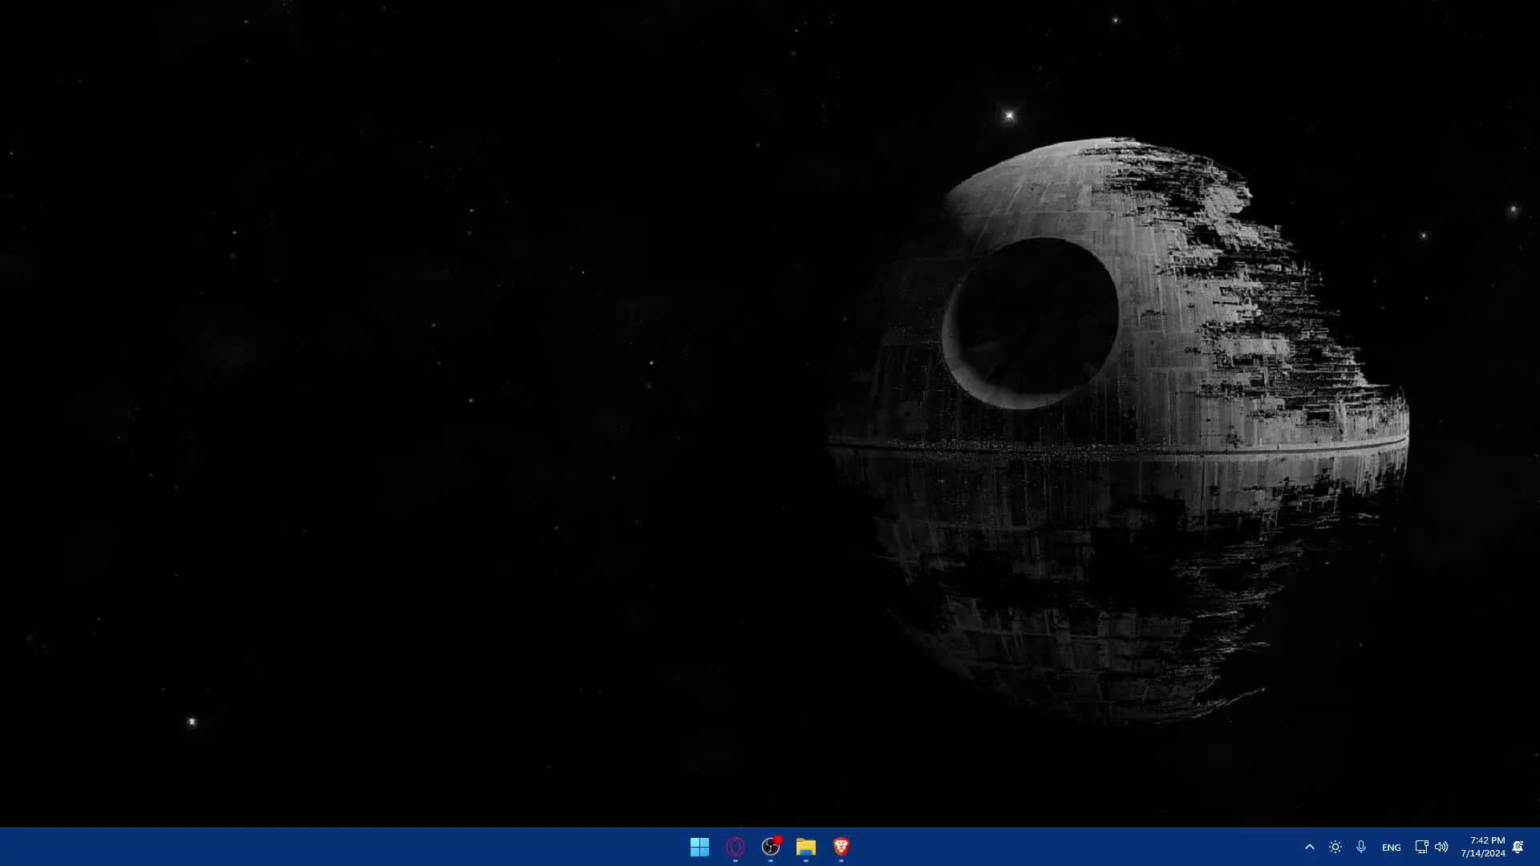
Step: Switch to the Brave browser and open the insightly.com website
click(841, 847)
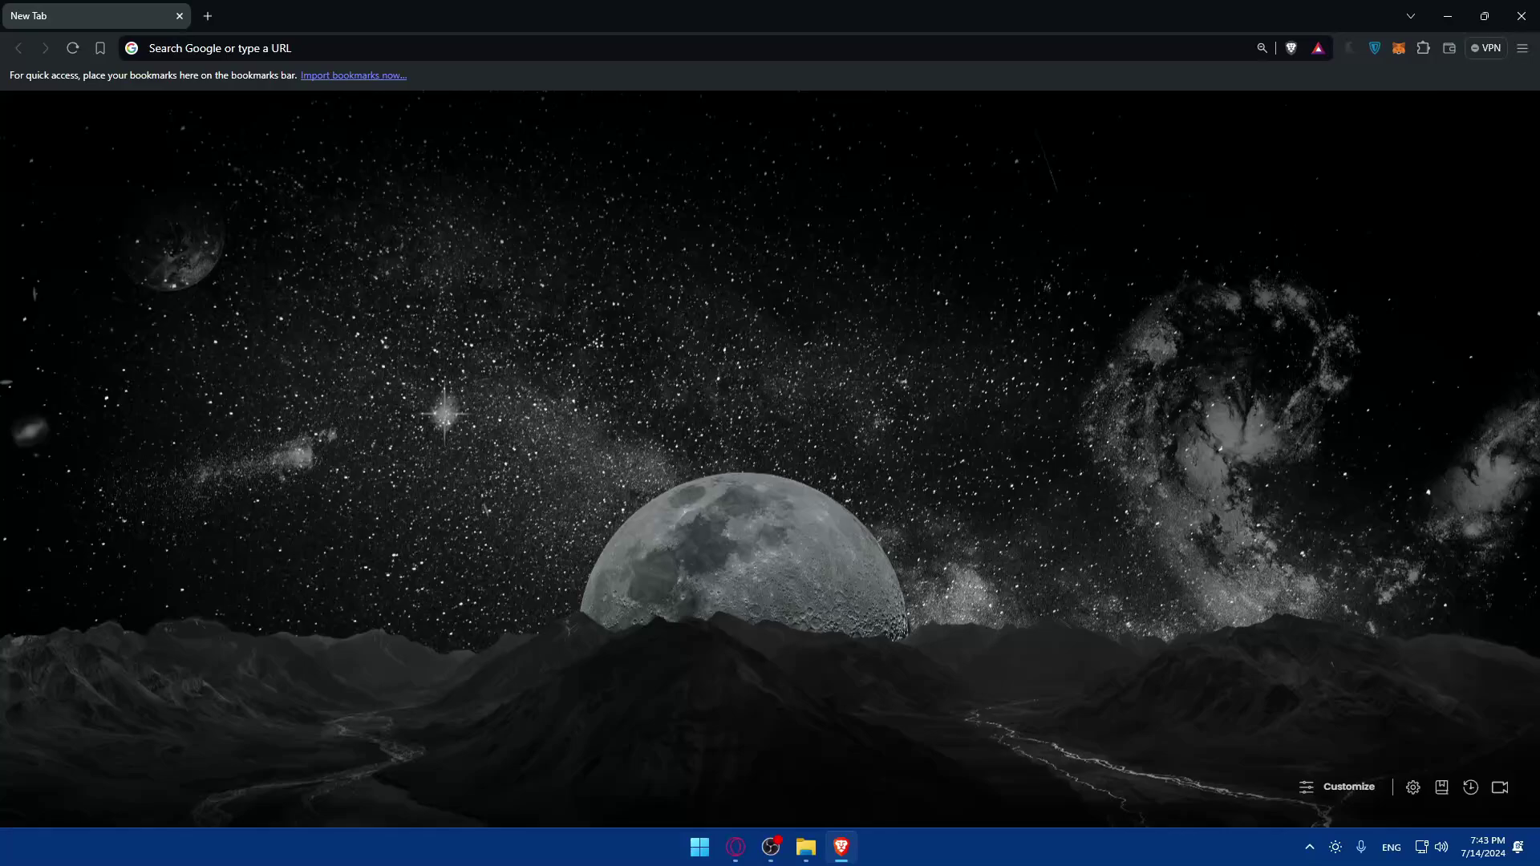
click(317, 47)
text(i)
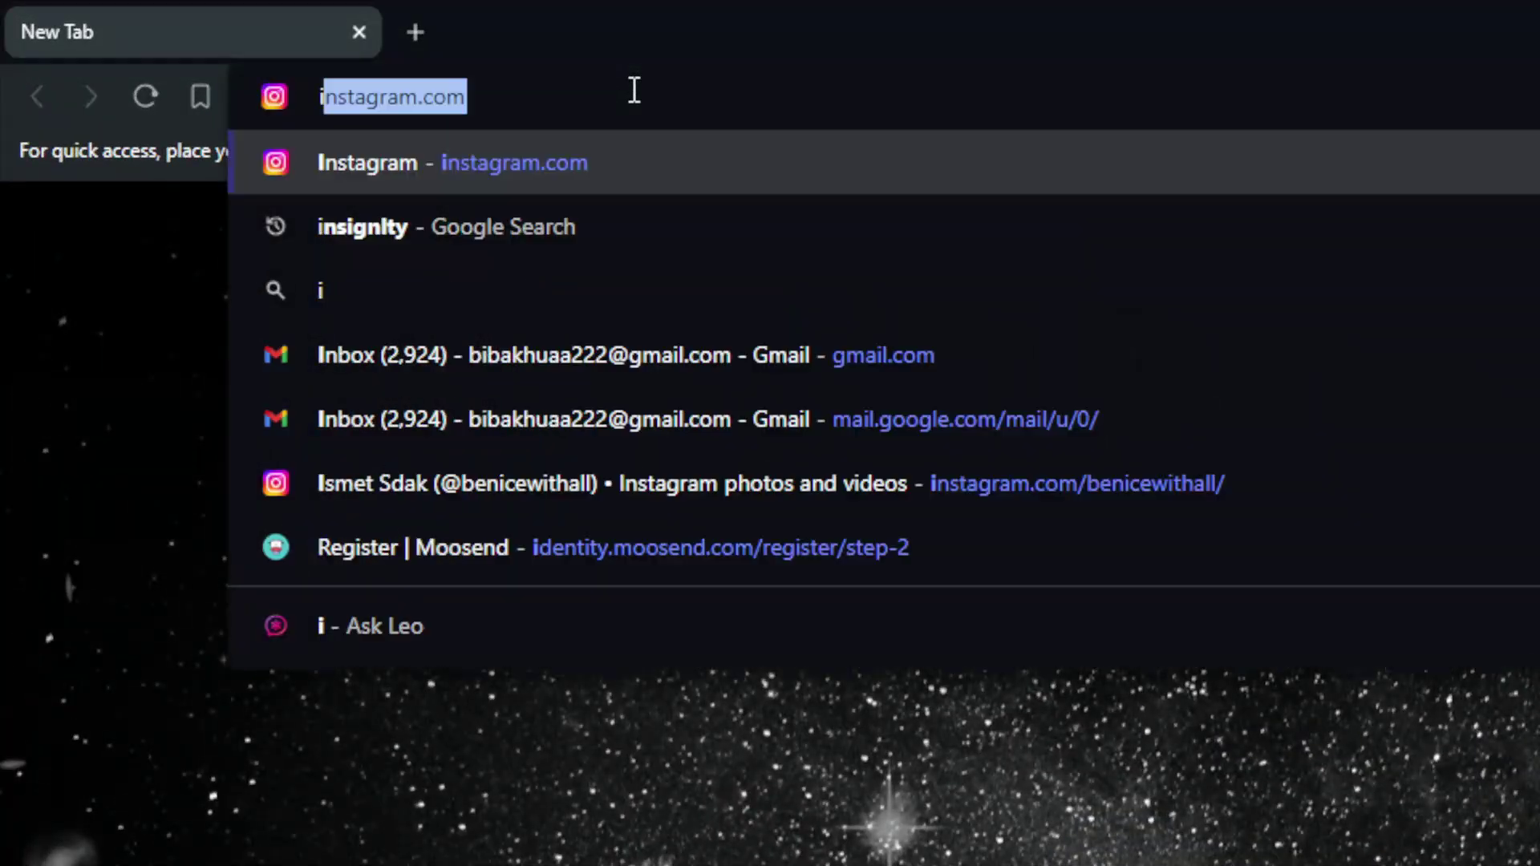
text(nsigh)
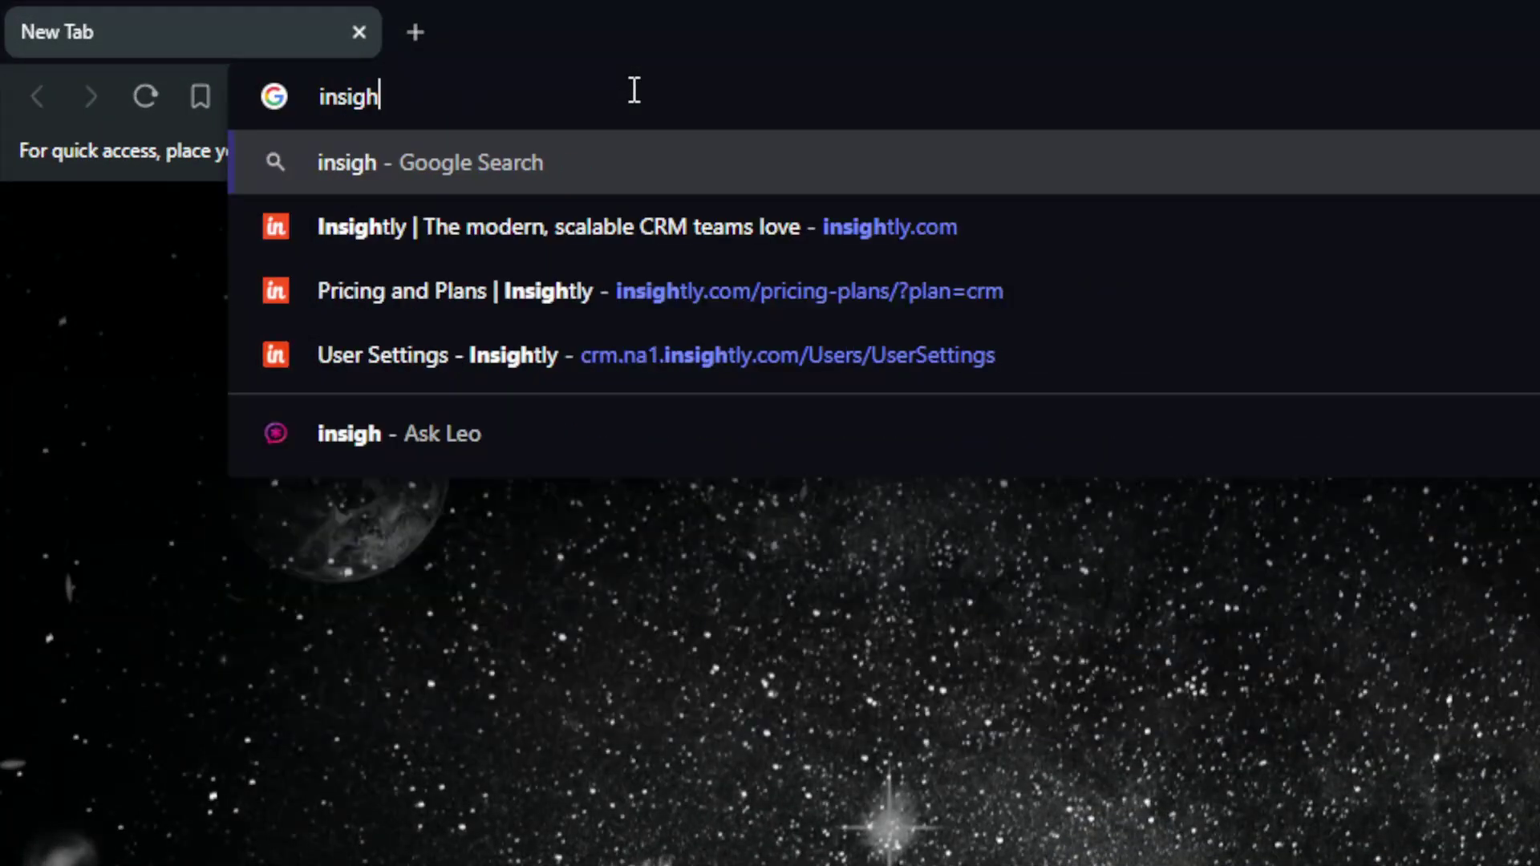
text(tly.com)
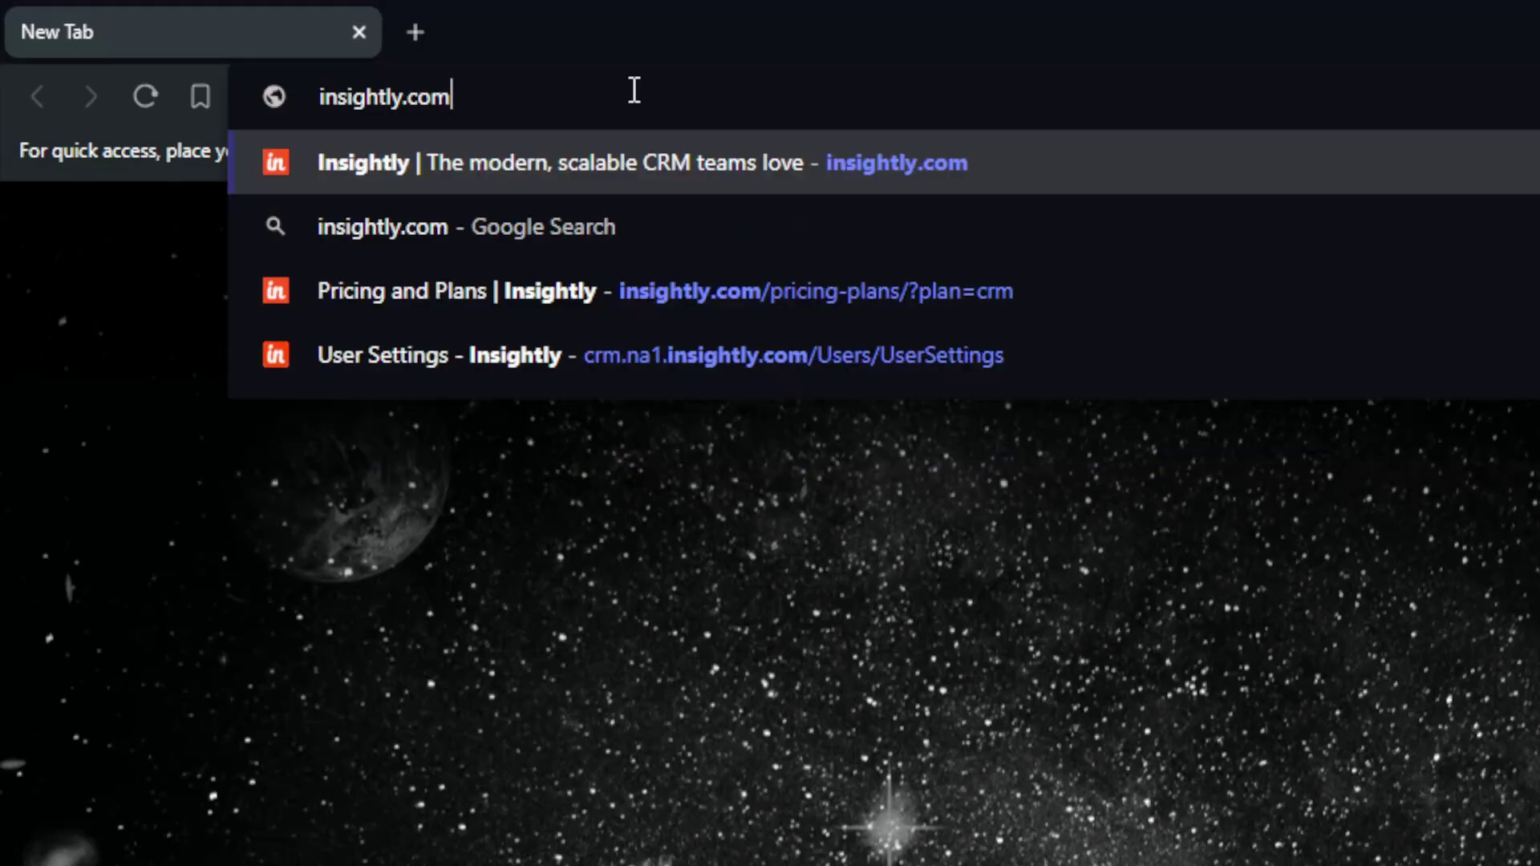
key(Return)
mouse_move(1228, 189)
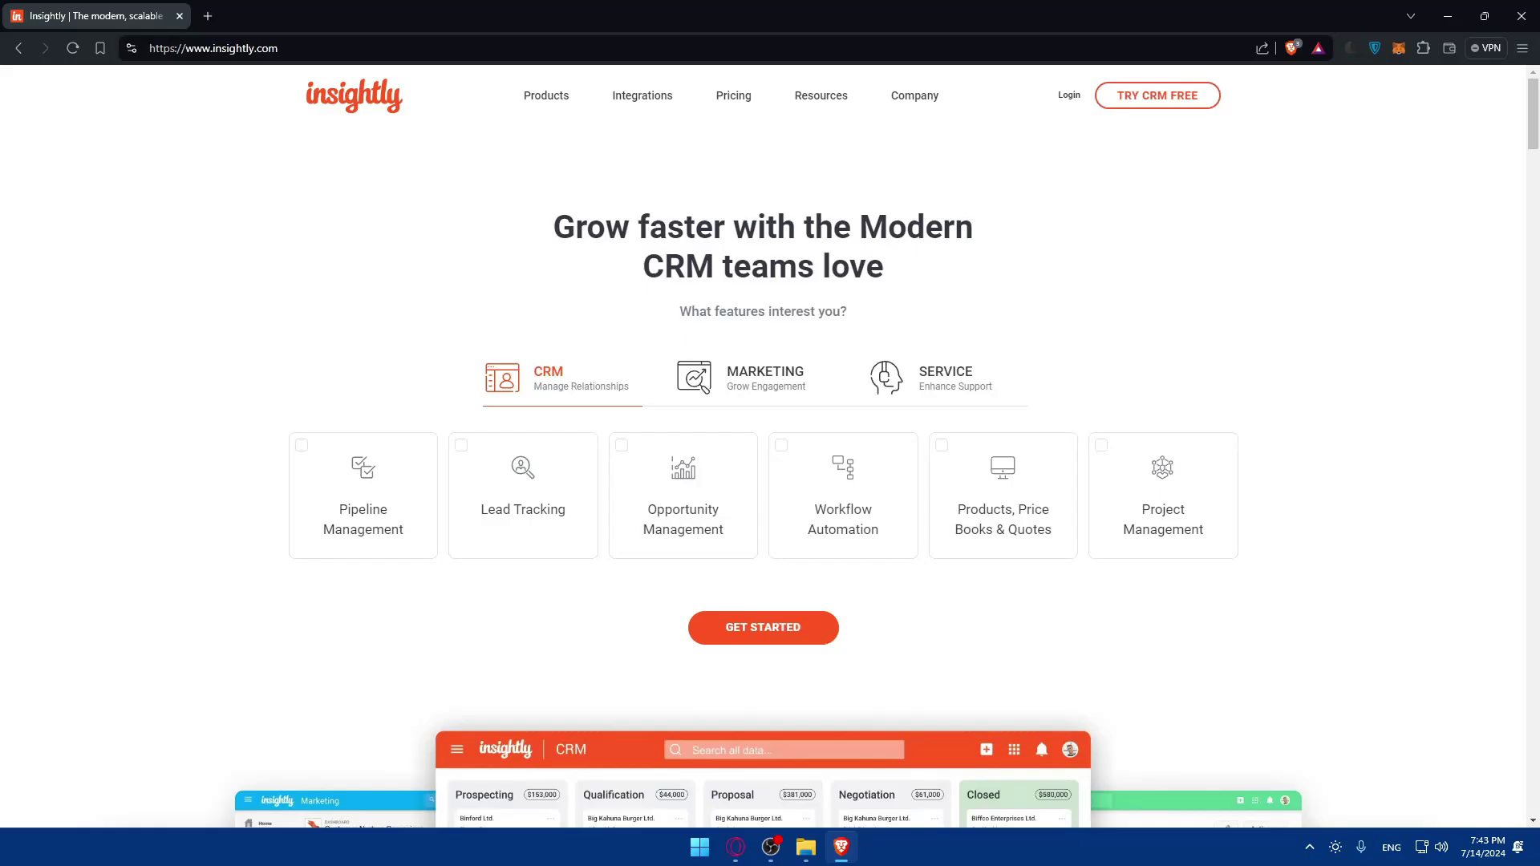
Step: Open woocommerce.com in a new browser tab and go to its login page
click(208, 16)
text(woocomm)
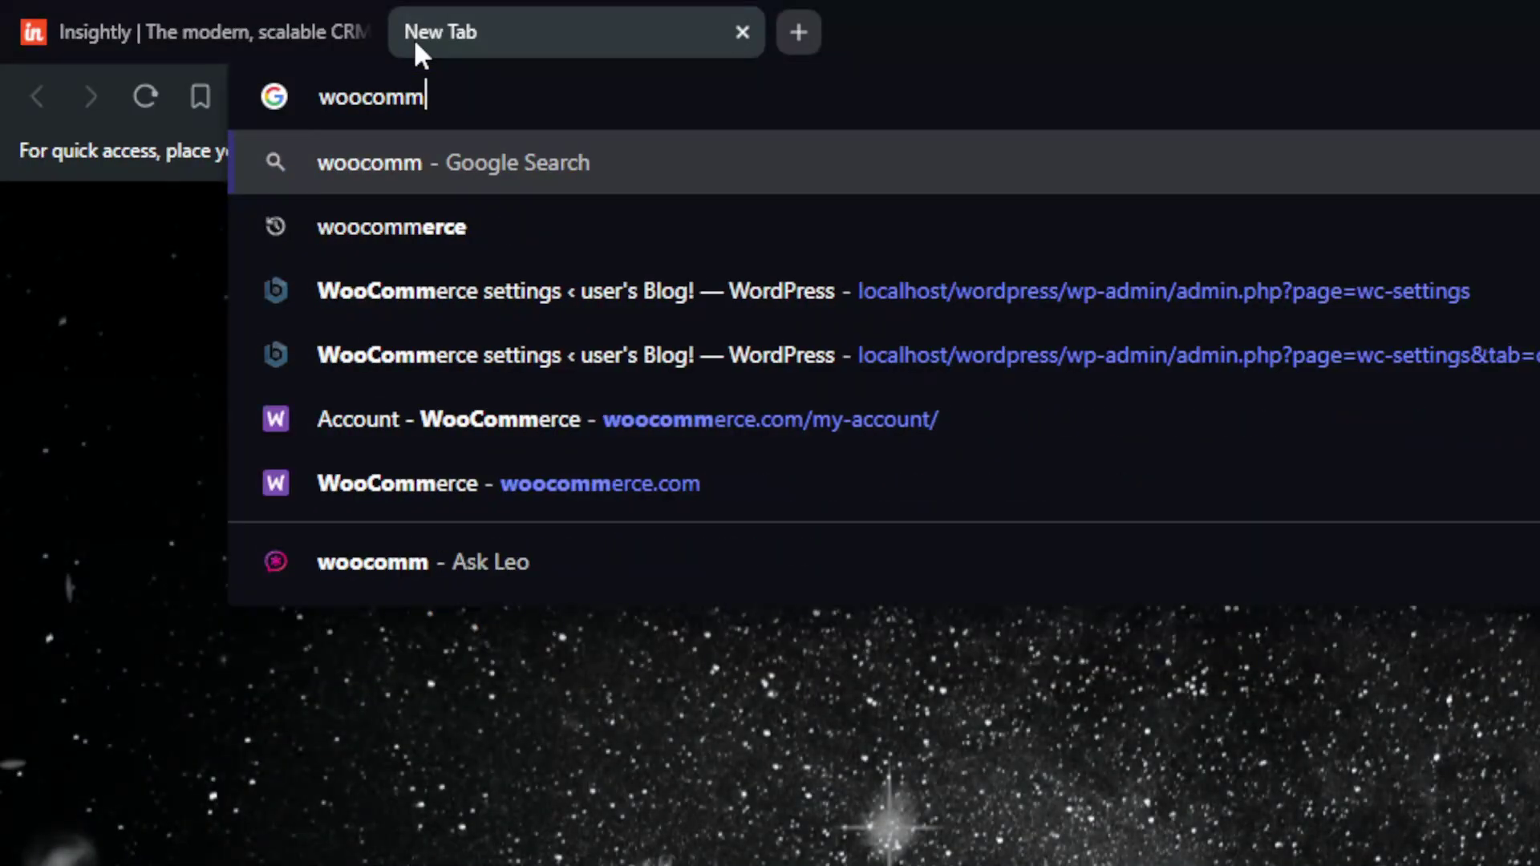
text(erce.com)
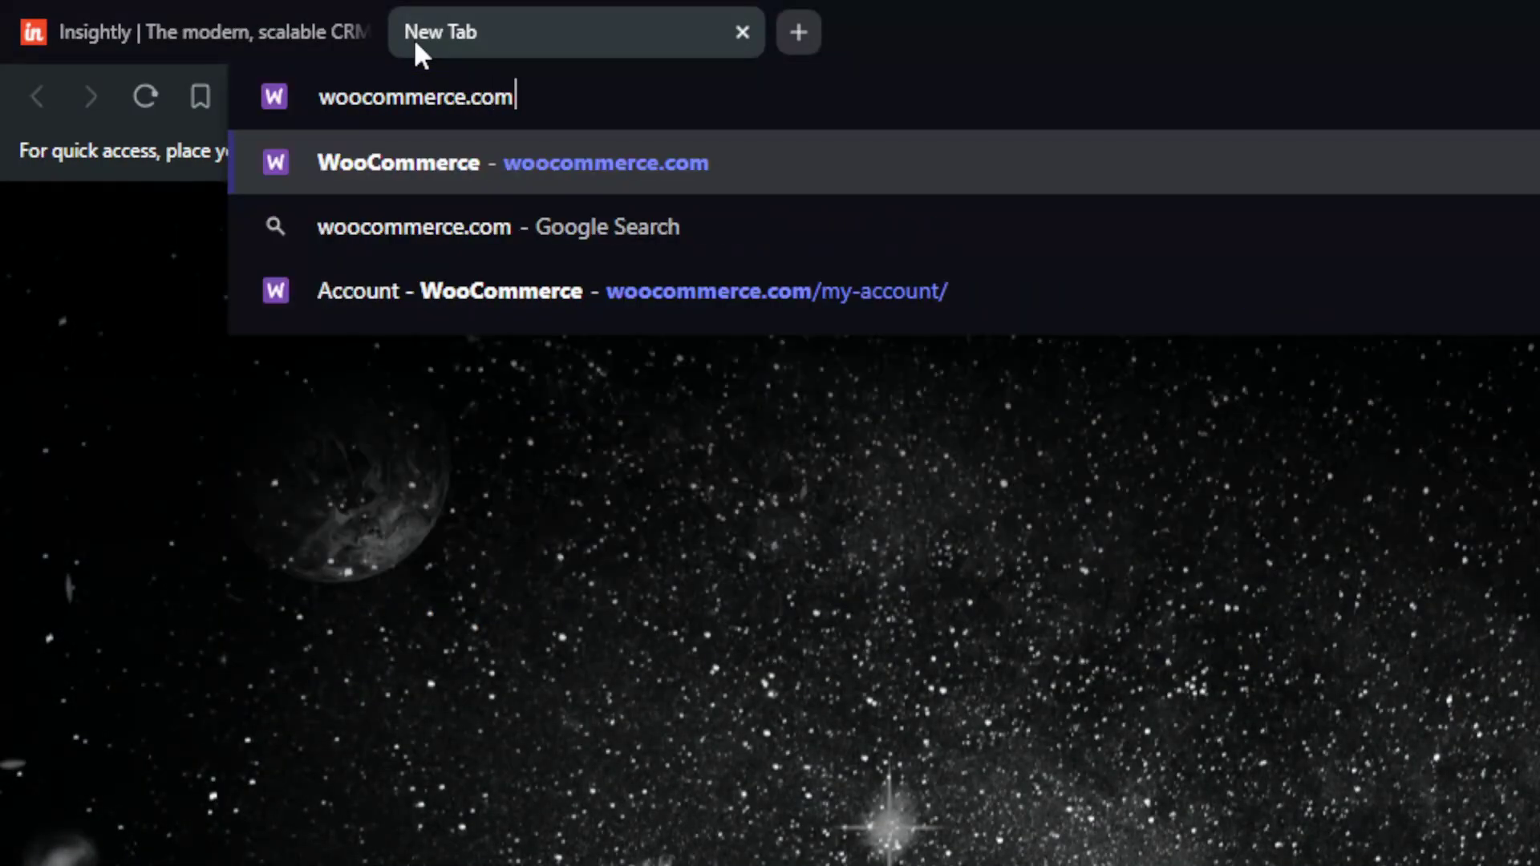
key(Return)
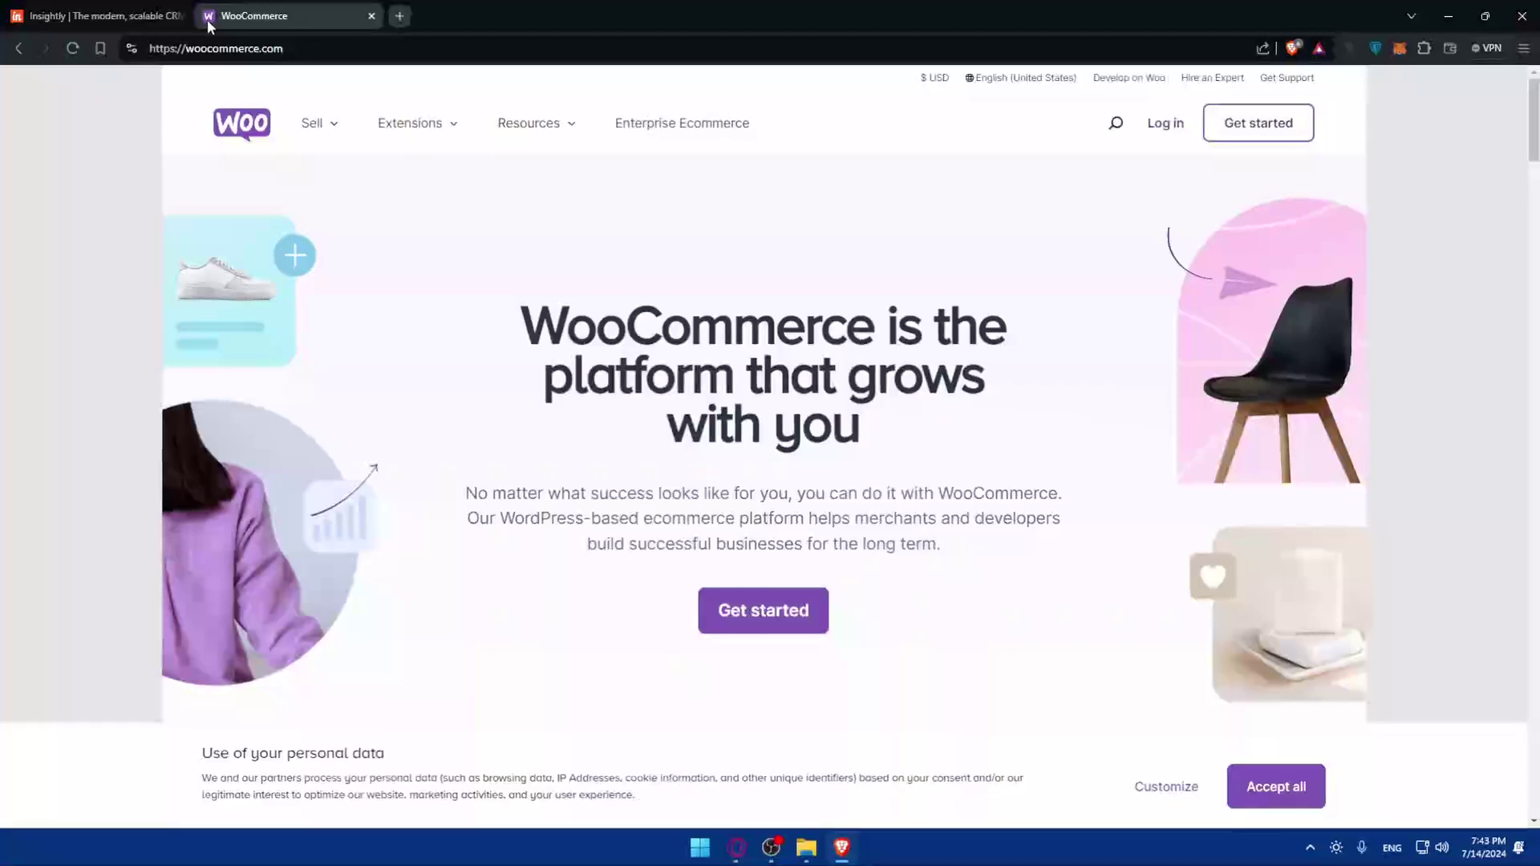
click(1163, 126)
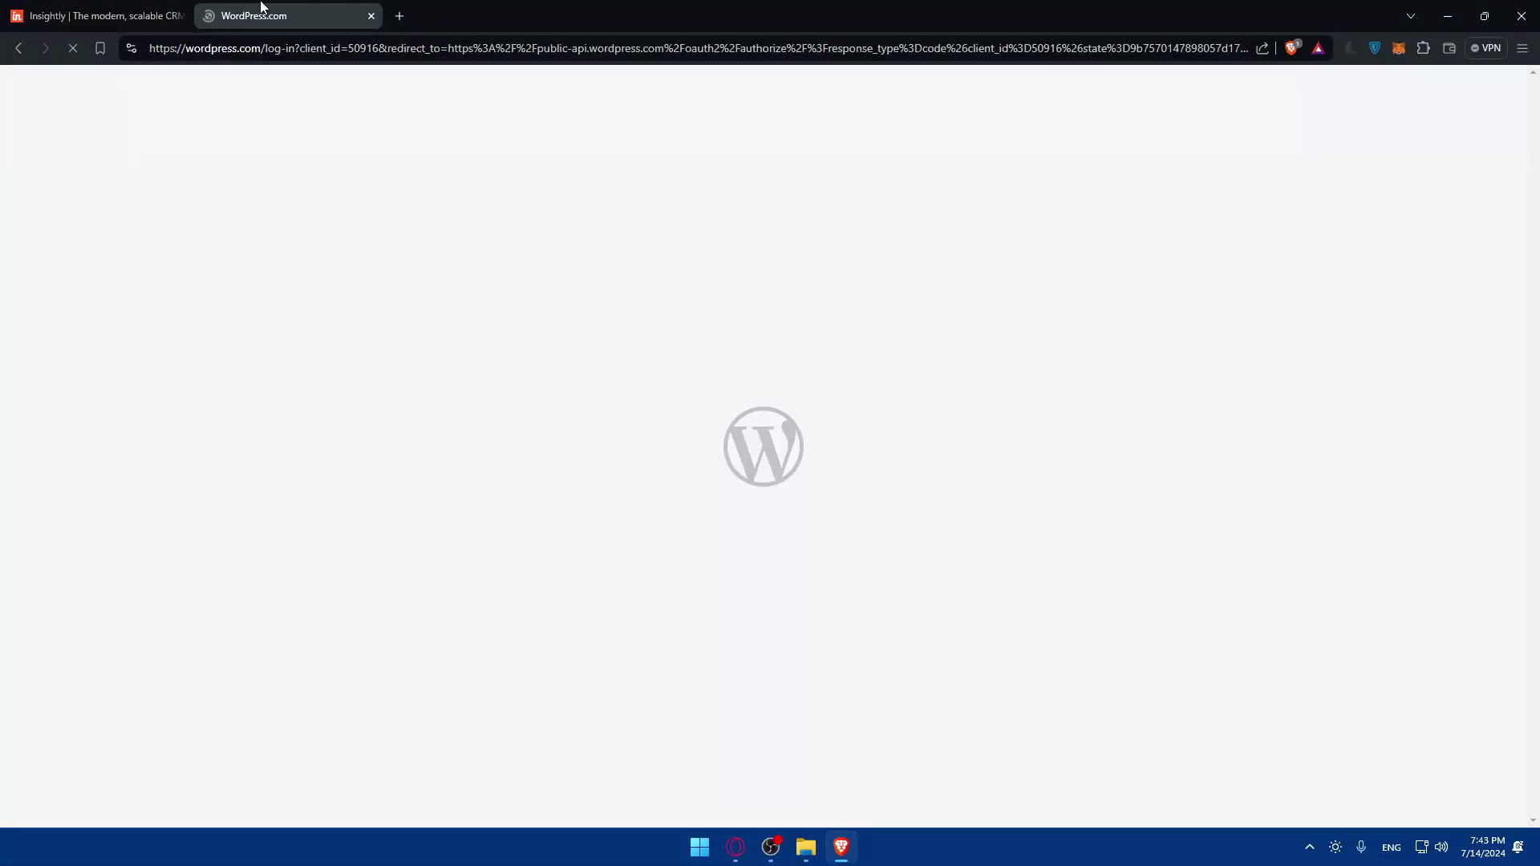
Step: Start logging in to Insightly with Google and choose the account to use
click(97, 16)
click(1070, 95)
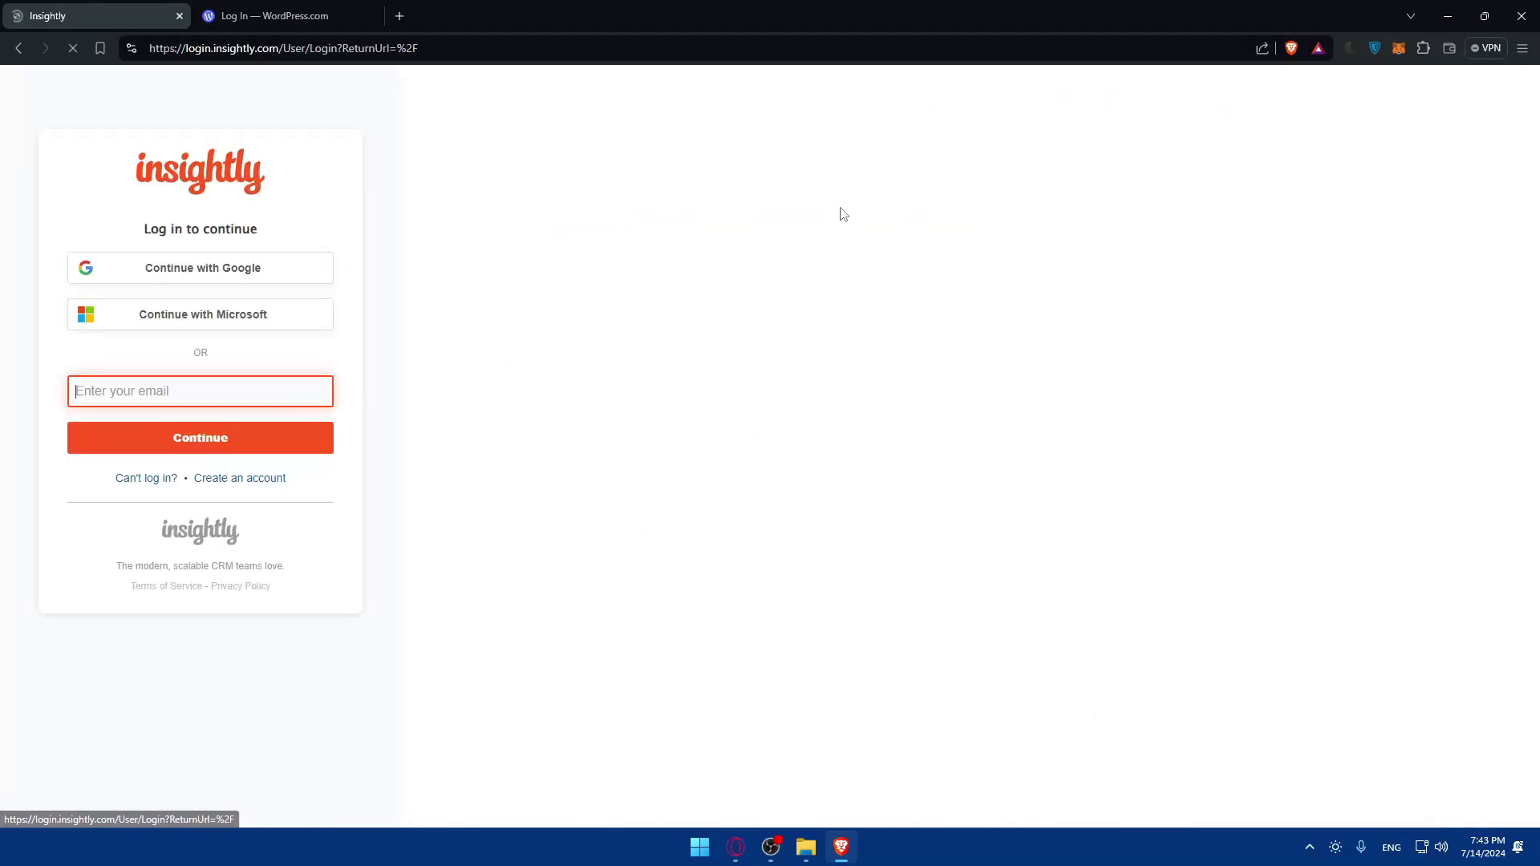
click(237, 267)
click(273, 16)
click(96, 16)
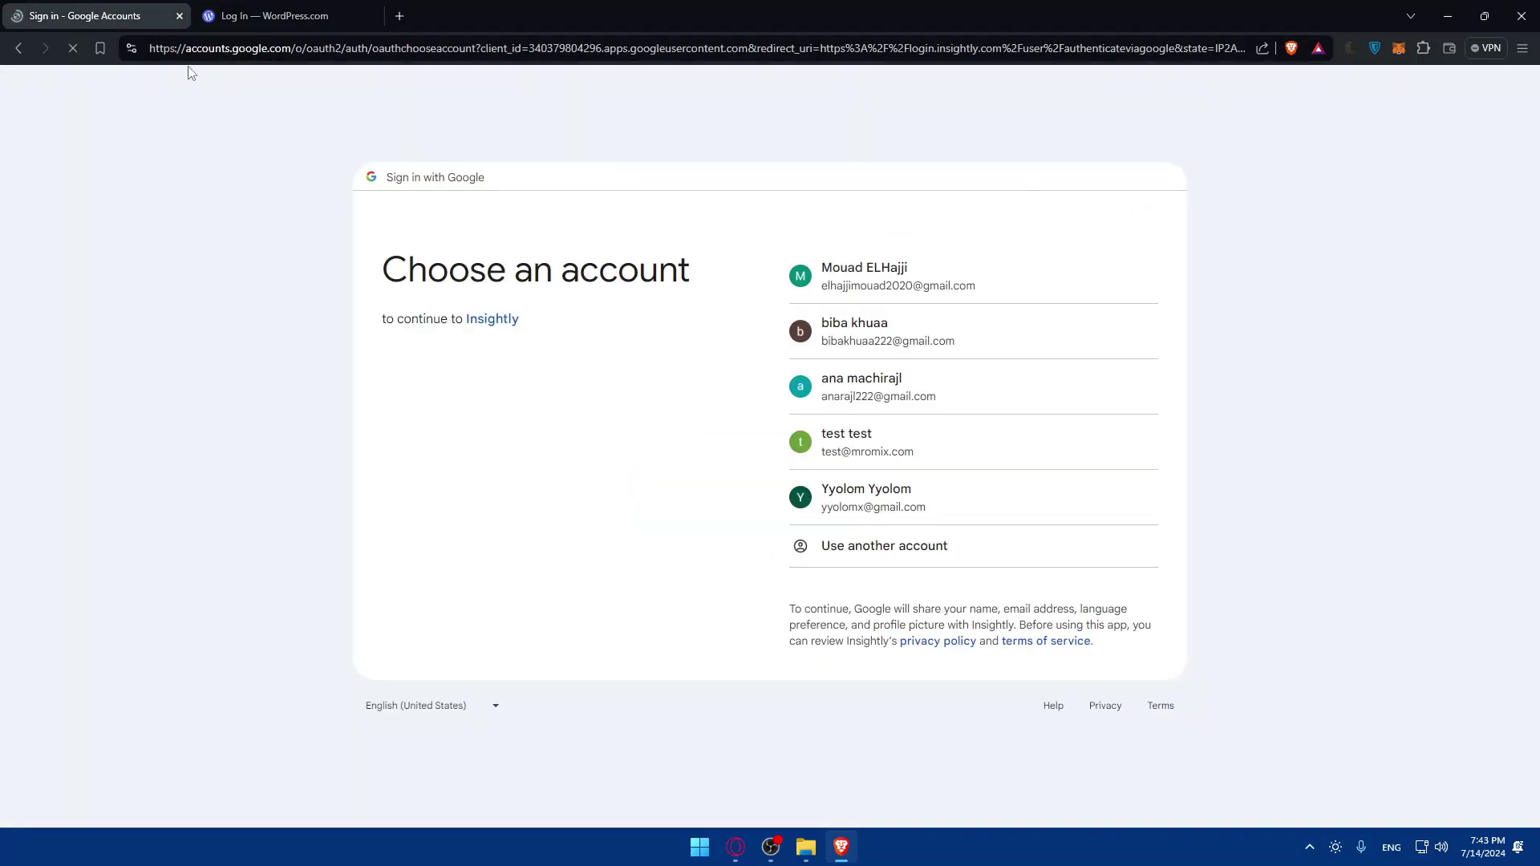
click(259, 10)
click(97, 17)
click(855, 332)
Step: Log in to WooCommerce with the saved account and look over its dashboard
click(202, 11)
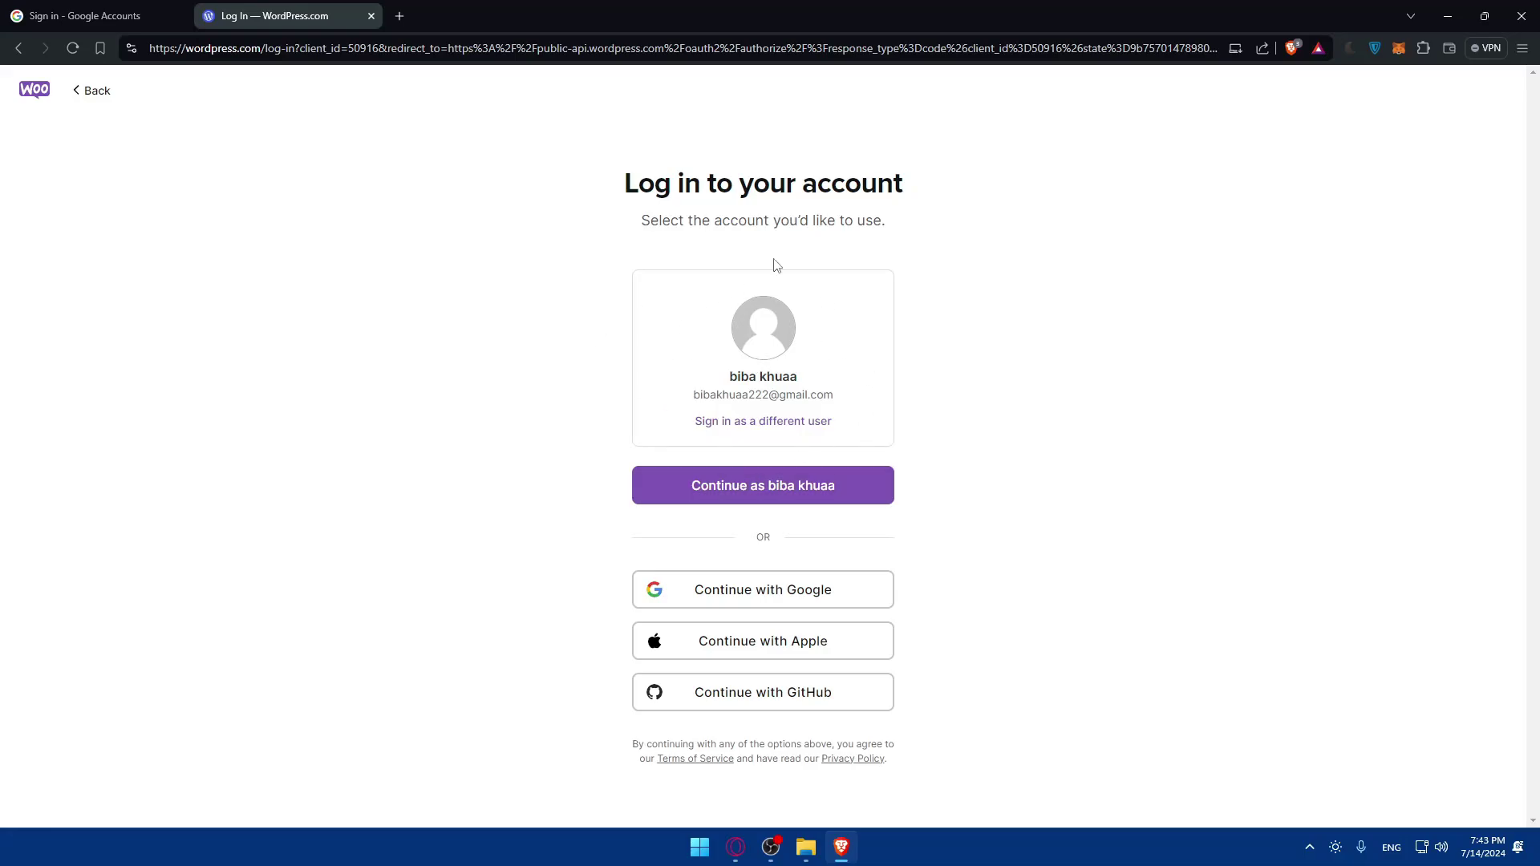
click(763, 487)
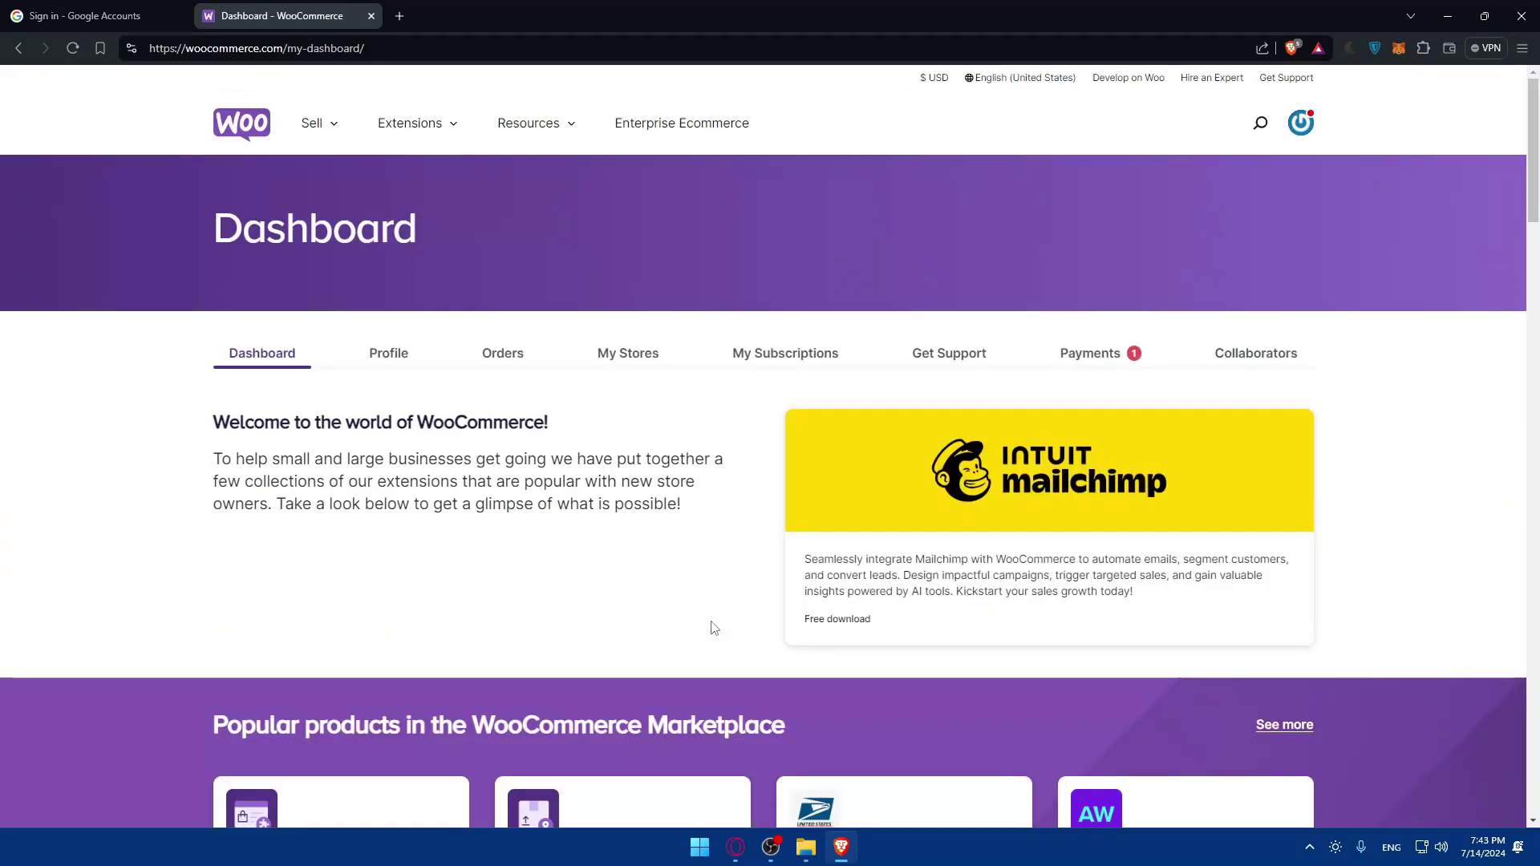
scroll(713, 444, down, 3)
scroll(710, 436, up, 3)
Step: Open zapier.com in a new browser tab
click(399, 18)
text(zapier.c)
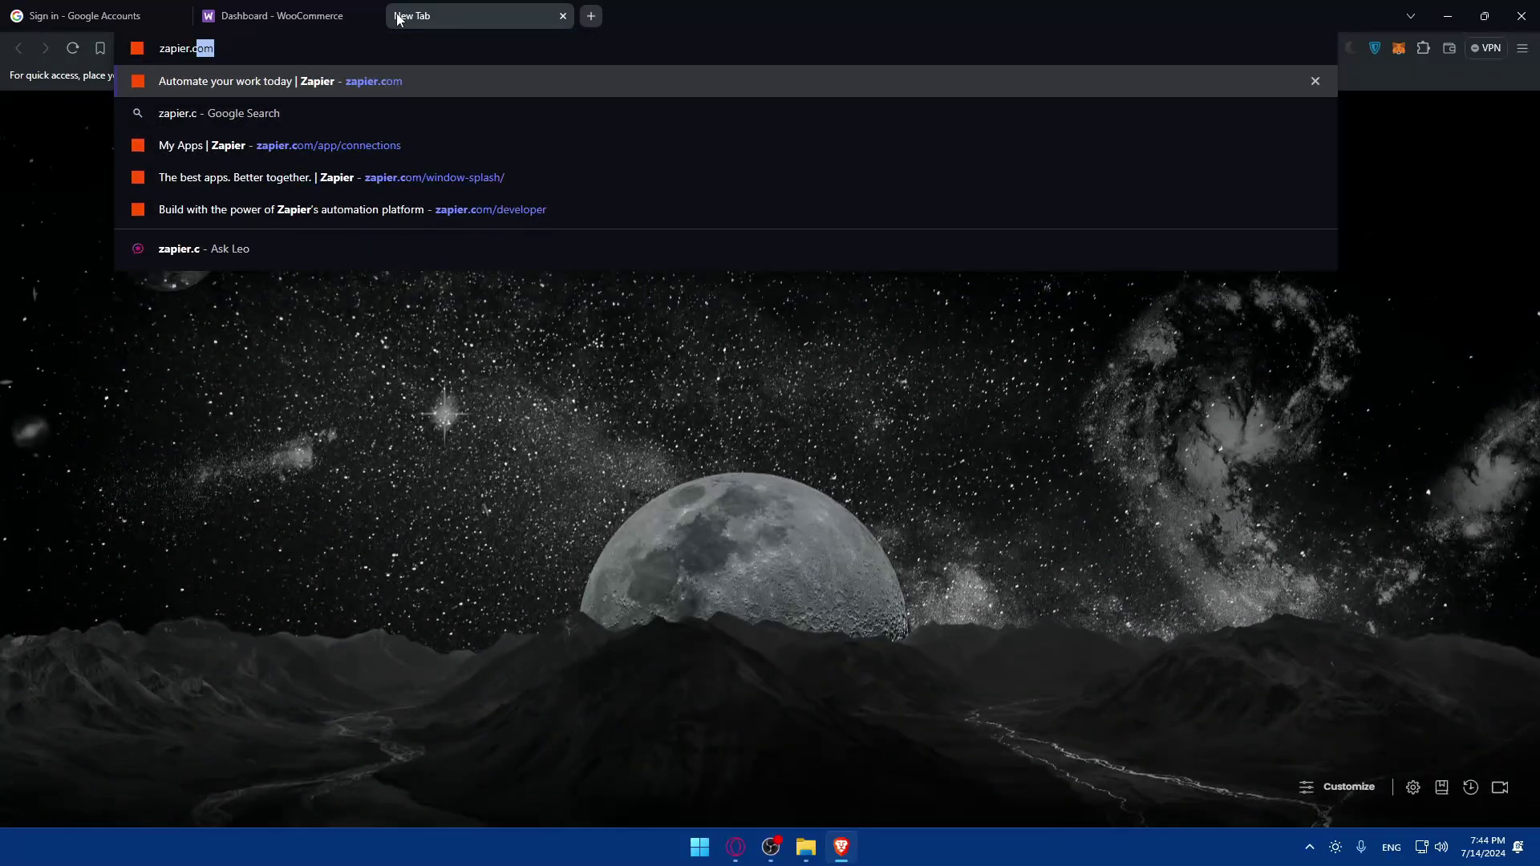
key(Return)
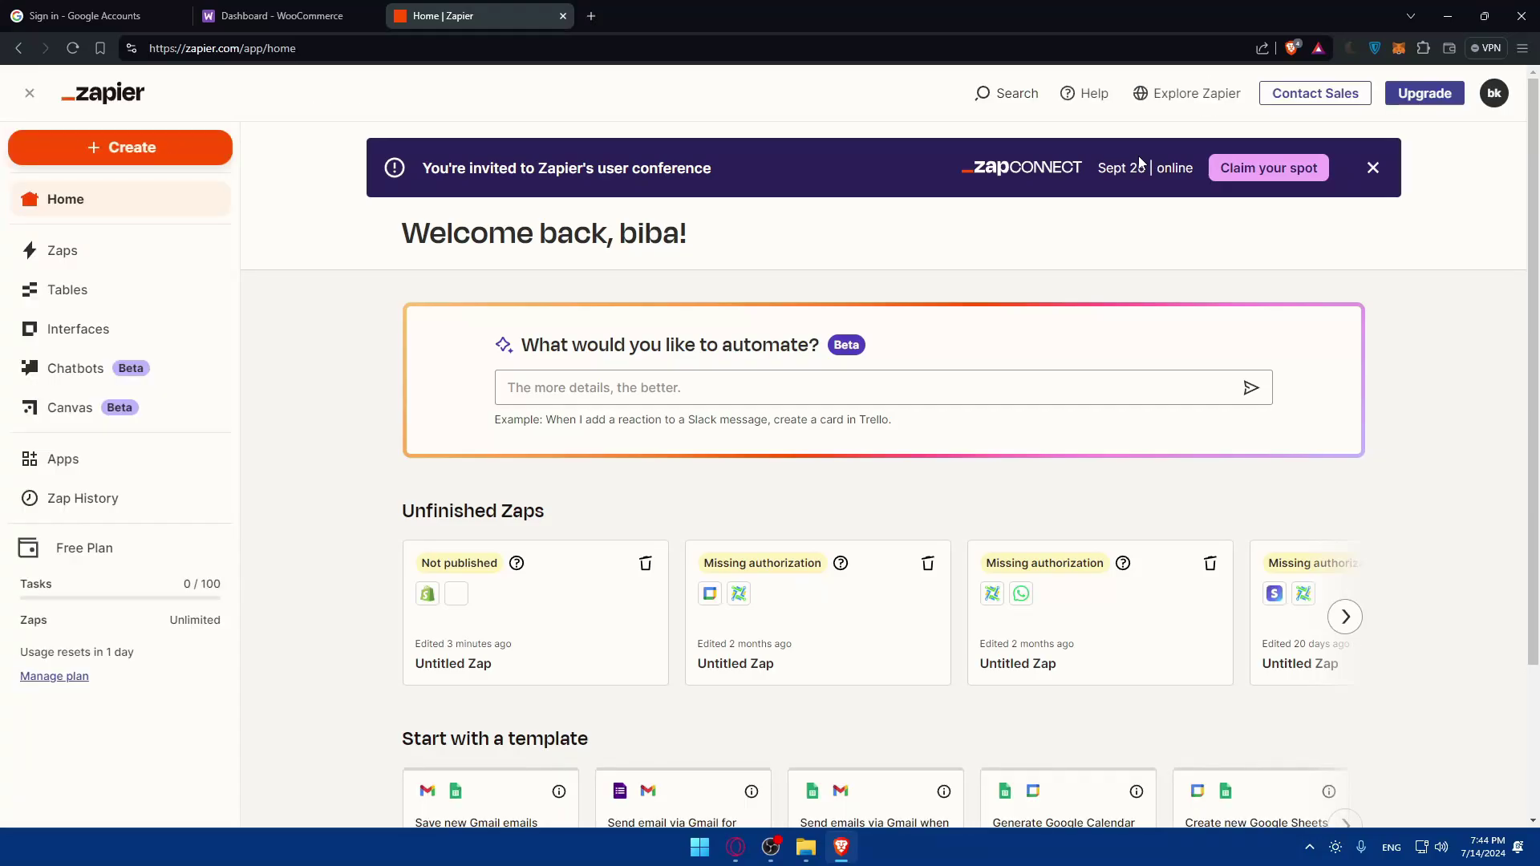
Step: View Zapier's sign-in options on its login page in a private window, and close that window
key(ctrl+shift+n)
text(zapier)
key(Return)
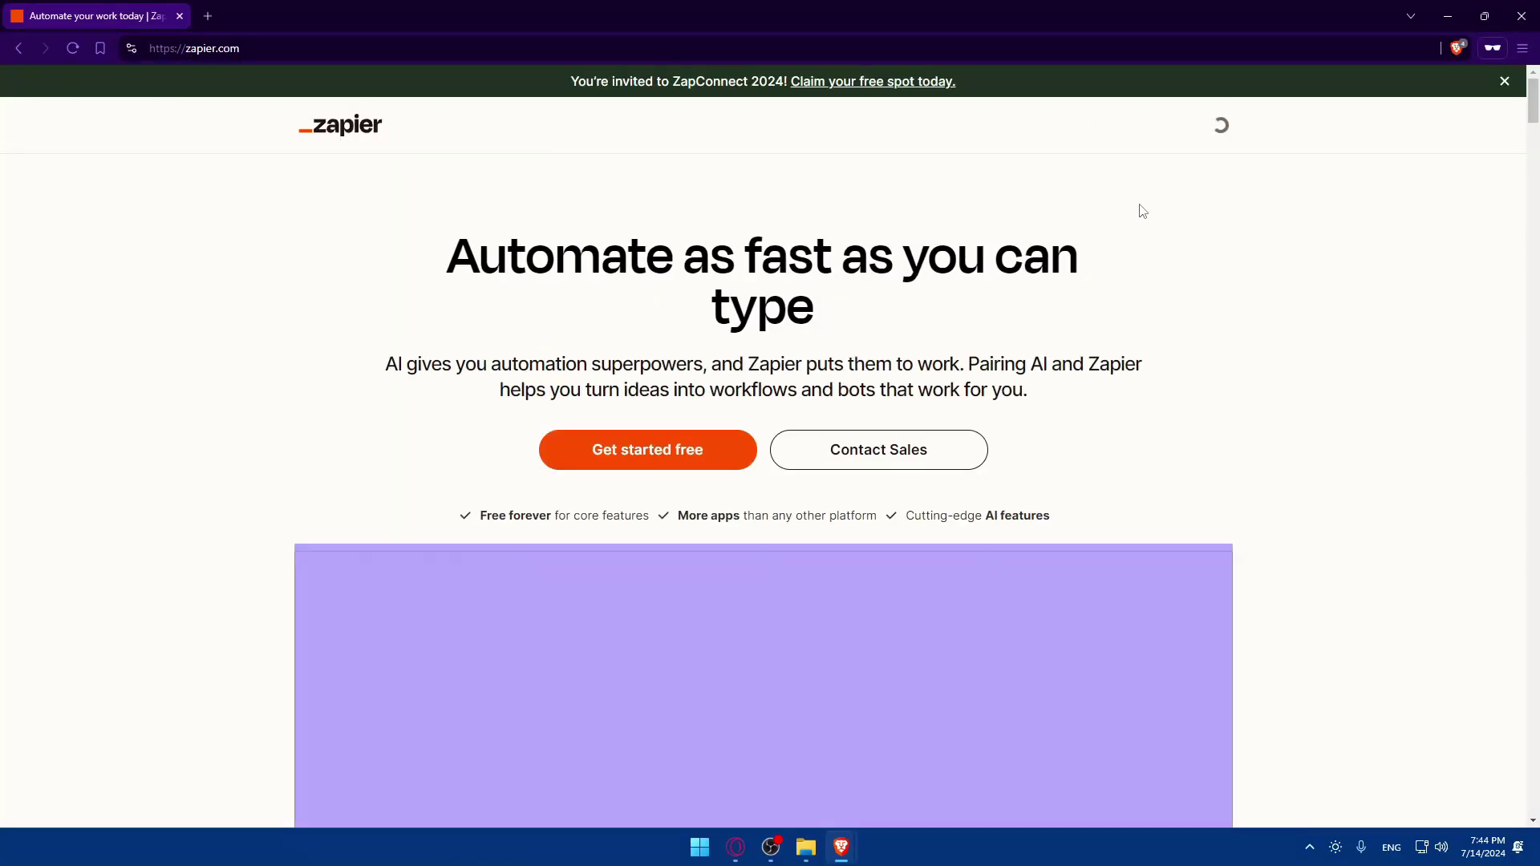
click(1377, 130)
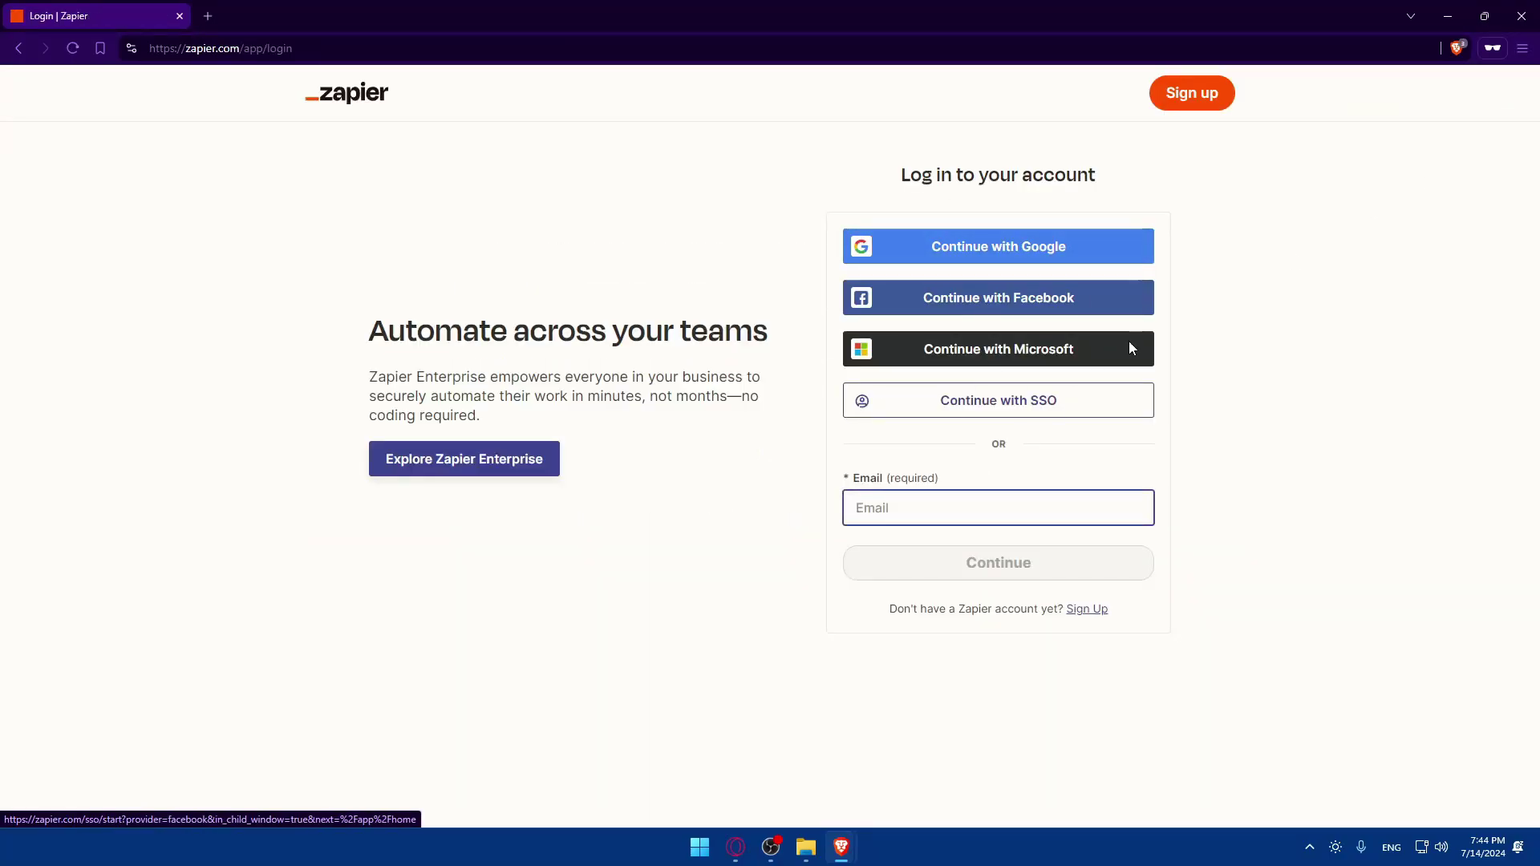
click(1522, 16)
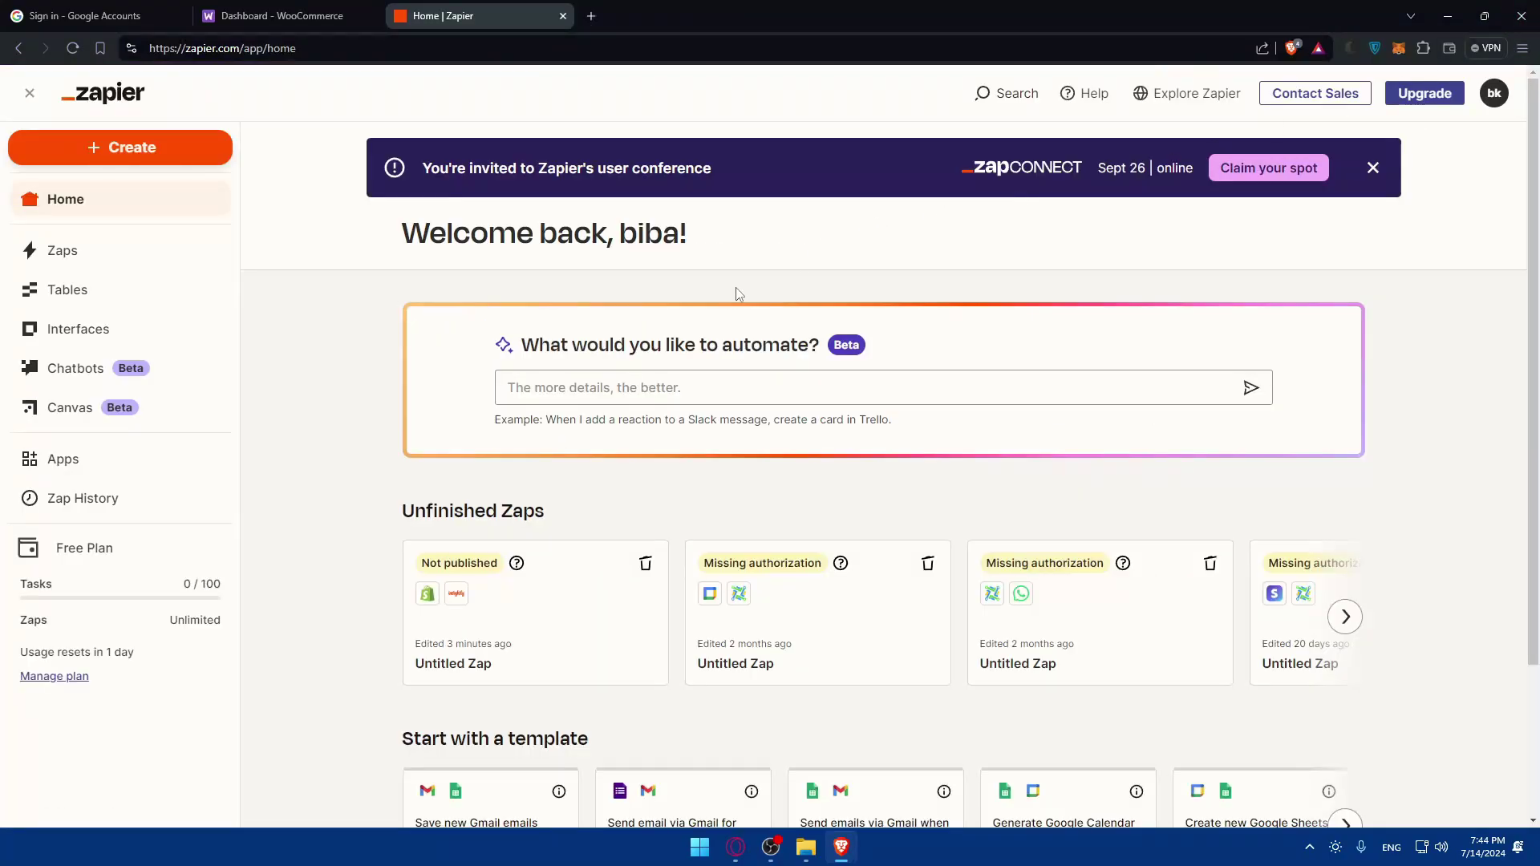
scroll(678, 532, down, 2)
scroll(678, 532, up, 2)
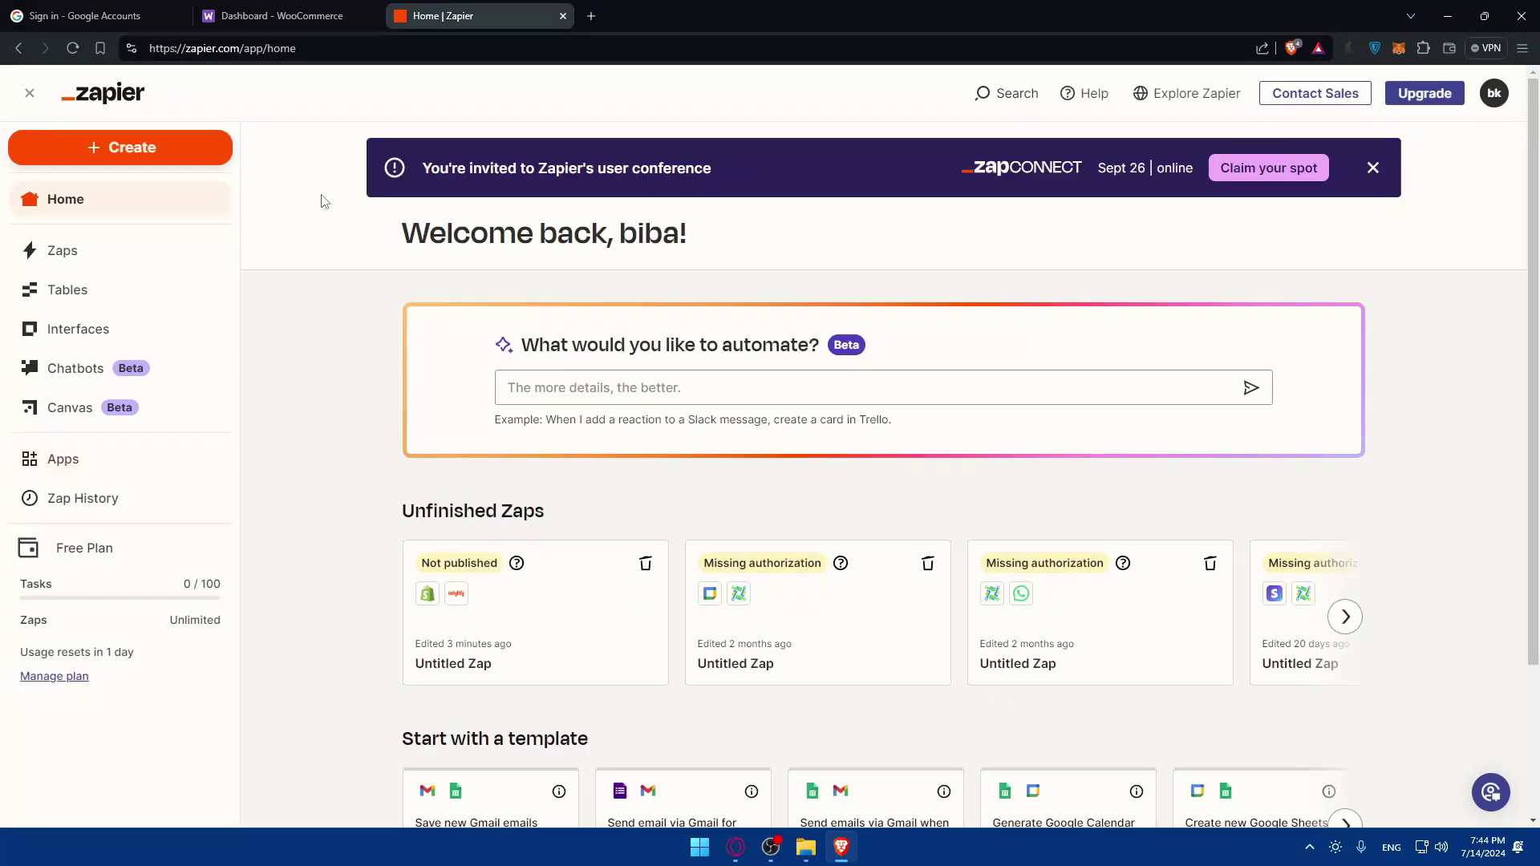
Step: Finish the Google sign-in to Insightly and dismiss the notice about the ended trial
click(120, 8)
click(947, 542)
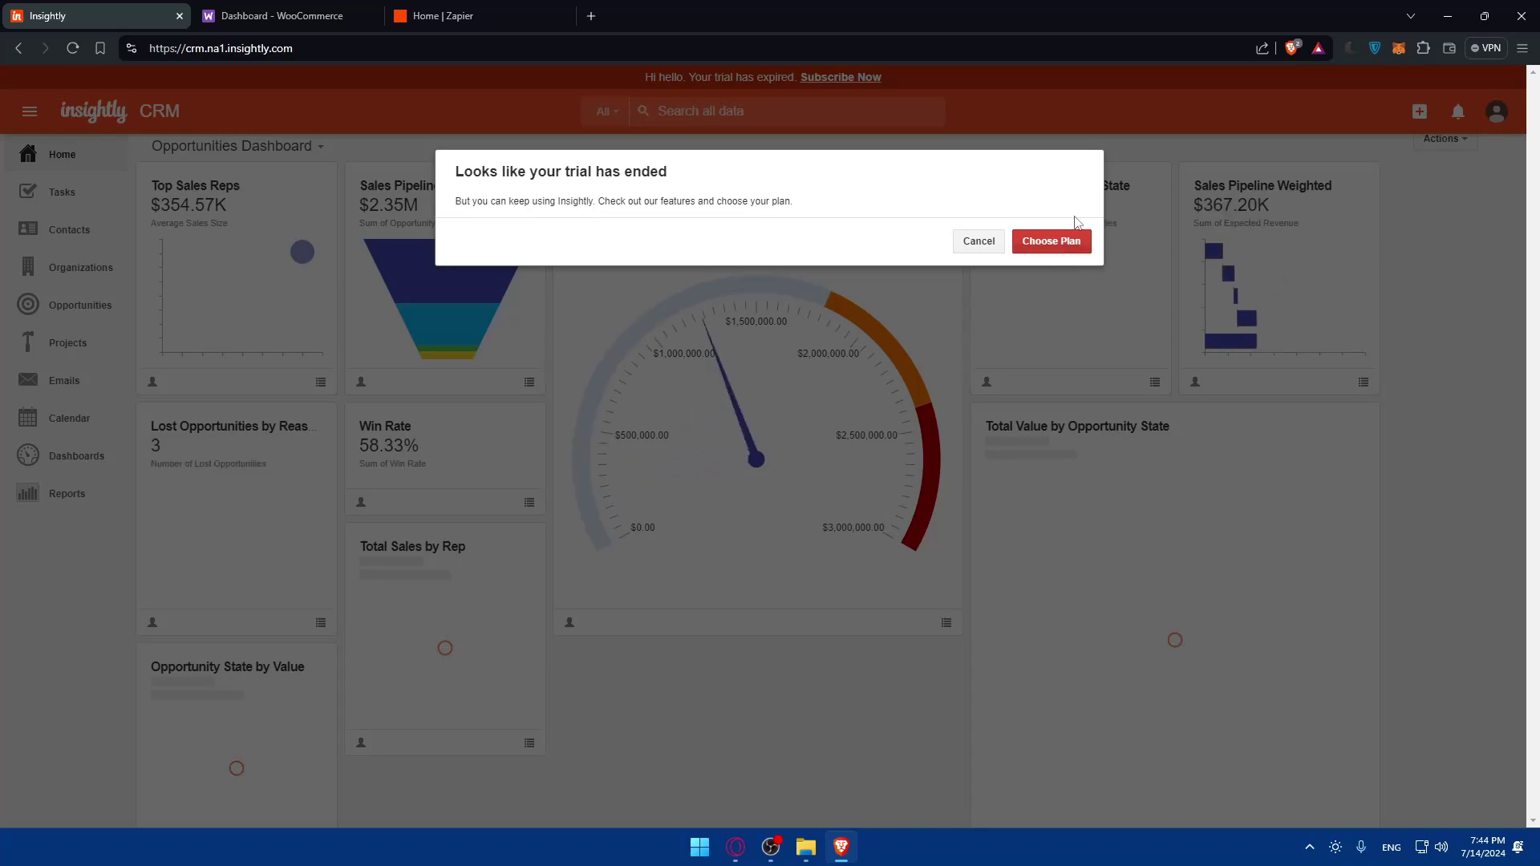
click(979, 241)
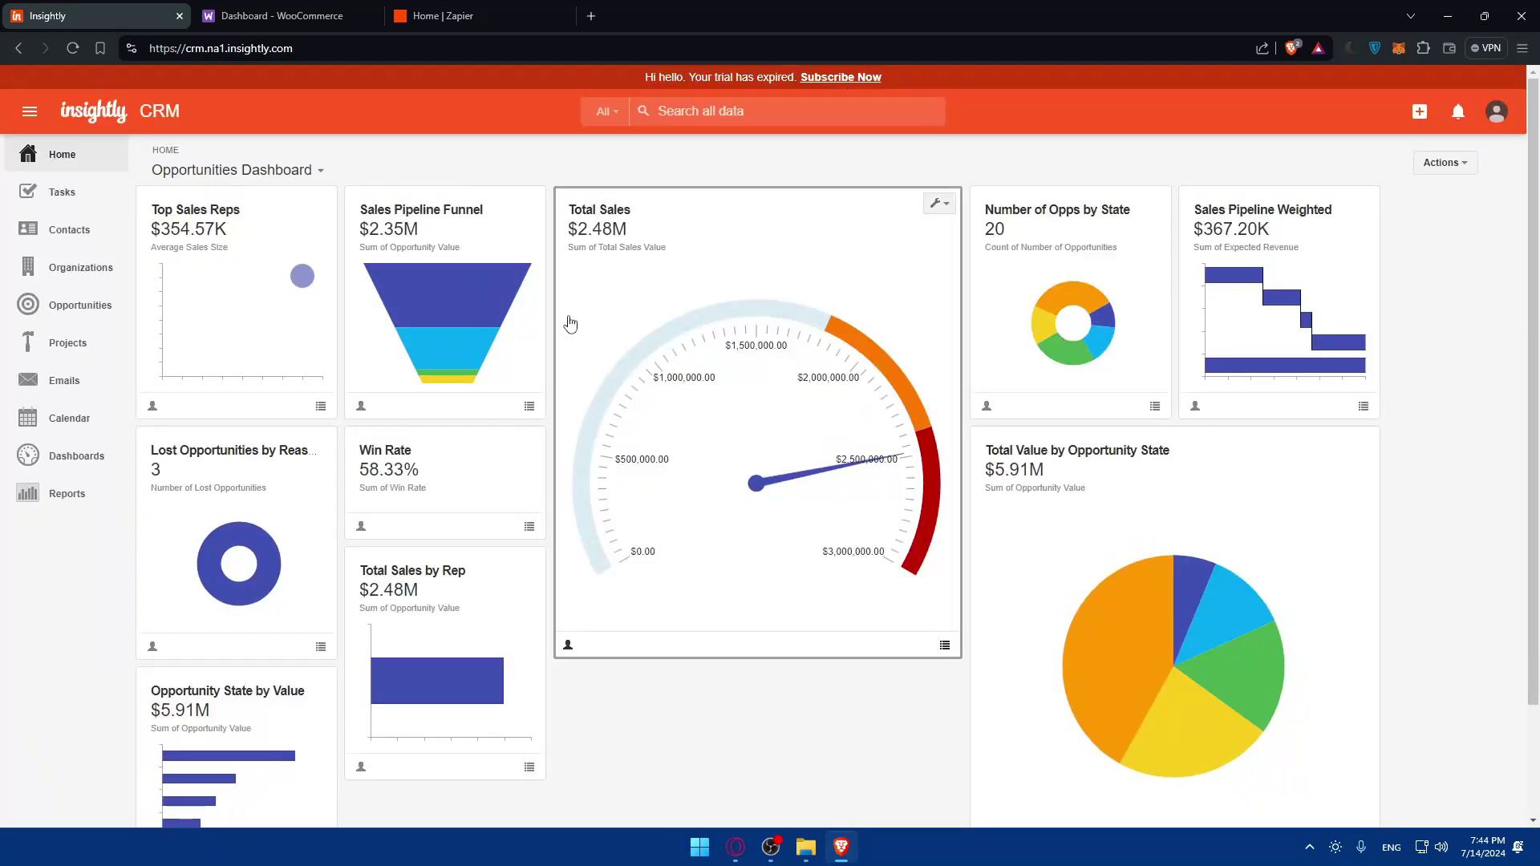
Step: Open the Insightly User Settings from the account profile and dismiss the trial notice
click(1495, 111)
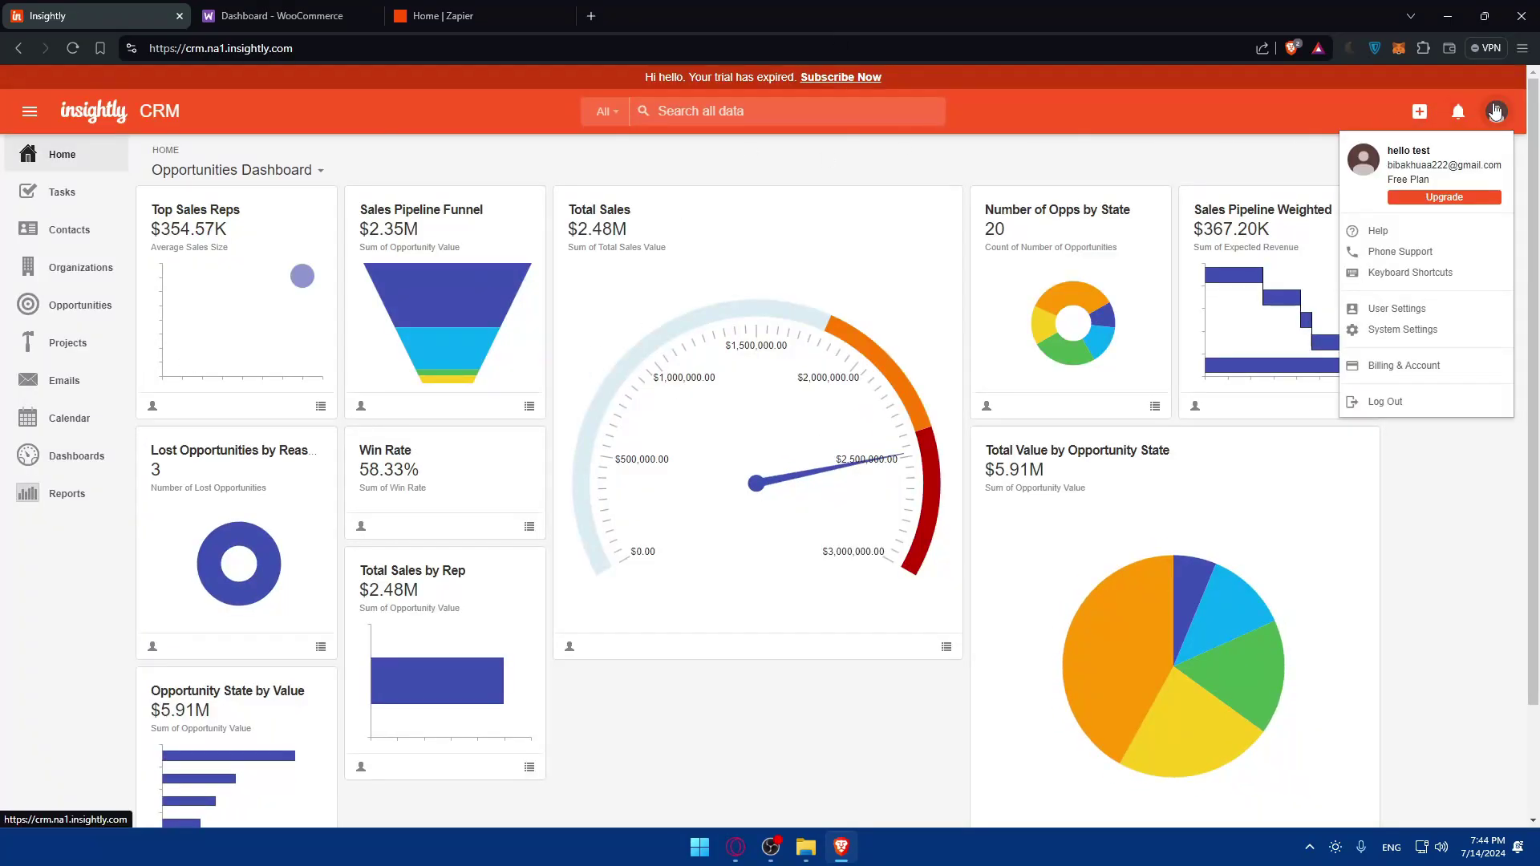
click(1420, 308)
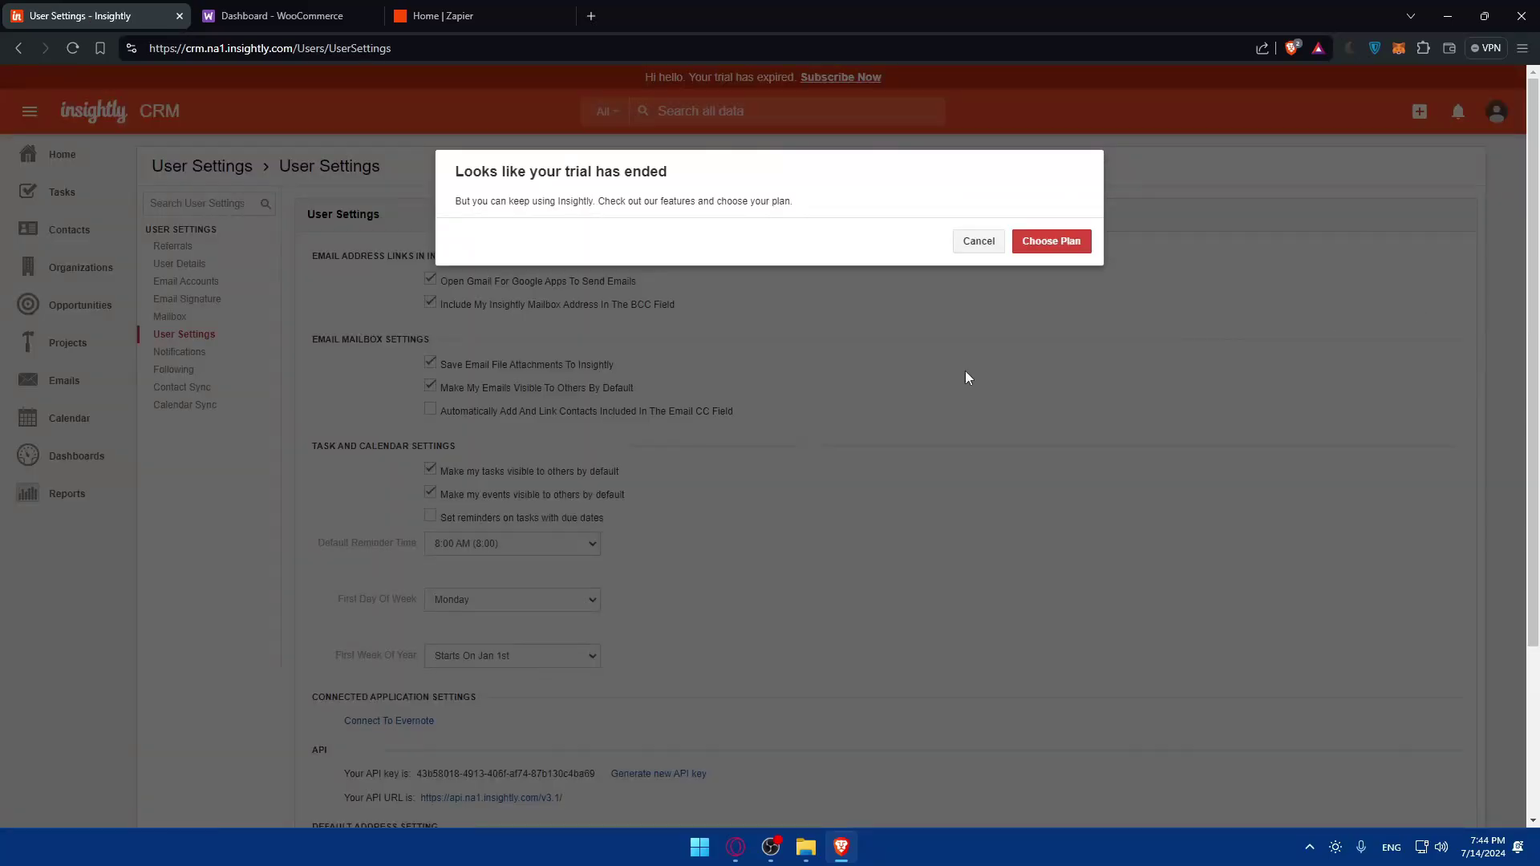
click(980, 243)
Step: Locate the API section of the Insightly User Settings and select the whole API key
scroll(411, 514, down, 4)
drag(337, 554, 409, 550)
click(590, 550)
click(411, 551)
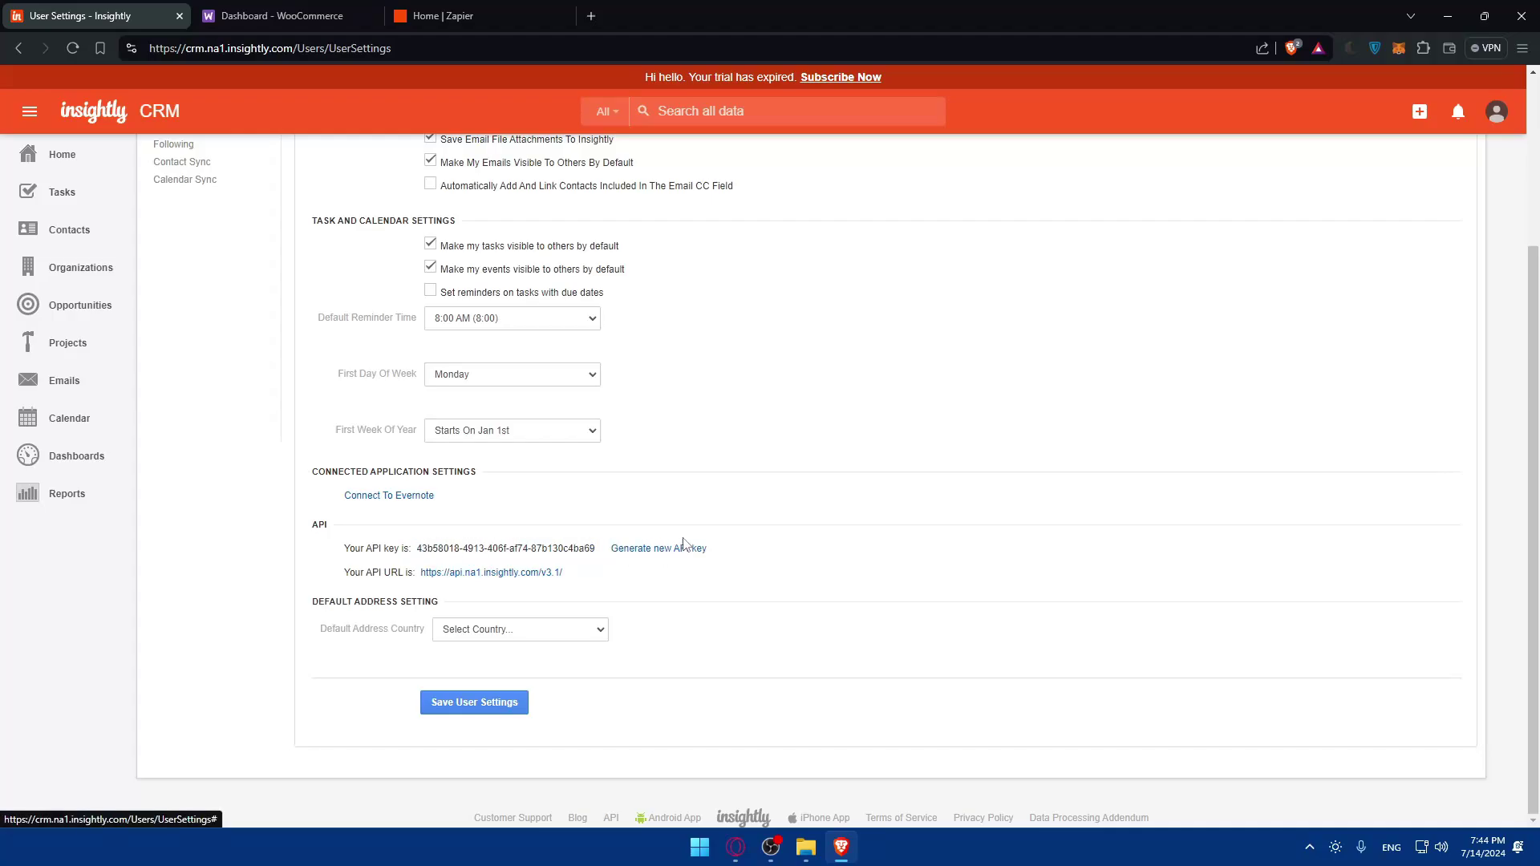
drag(596, 549, 417, 554)
click(429, 549)
drag(652, 549, 413, 550)
click(401, 549)
drag(599, 549, 418, 553)
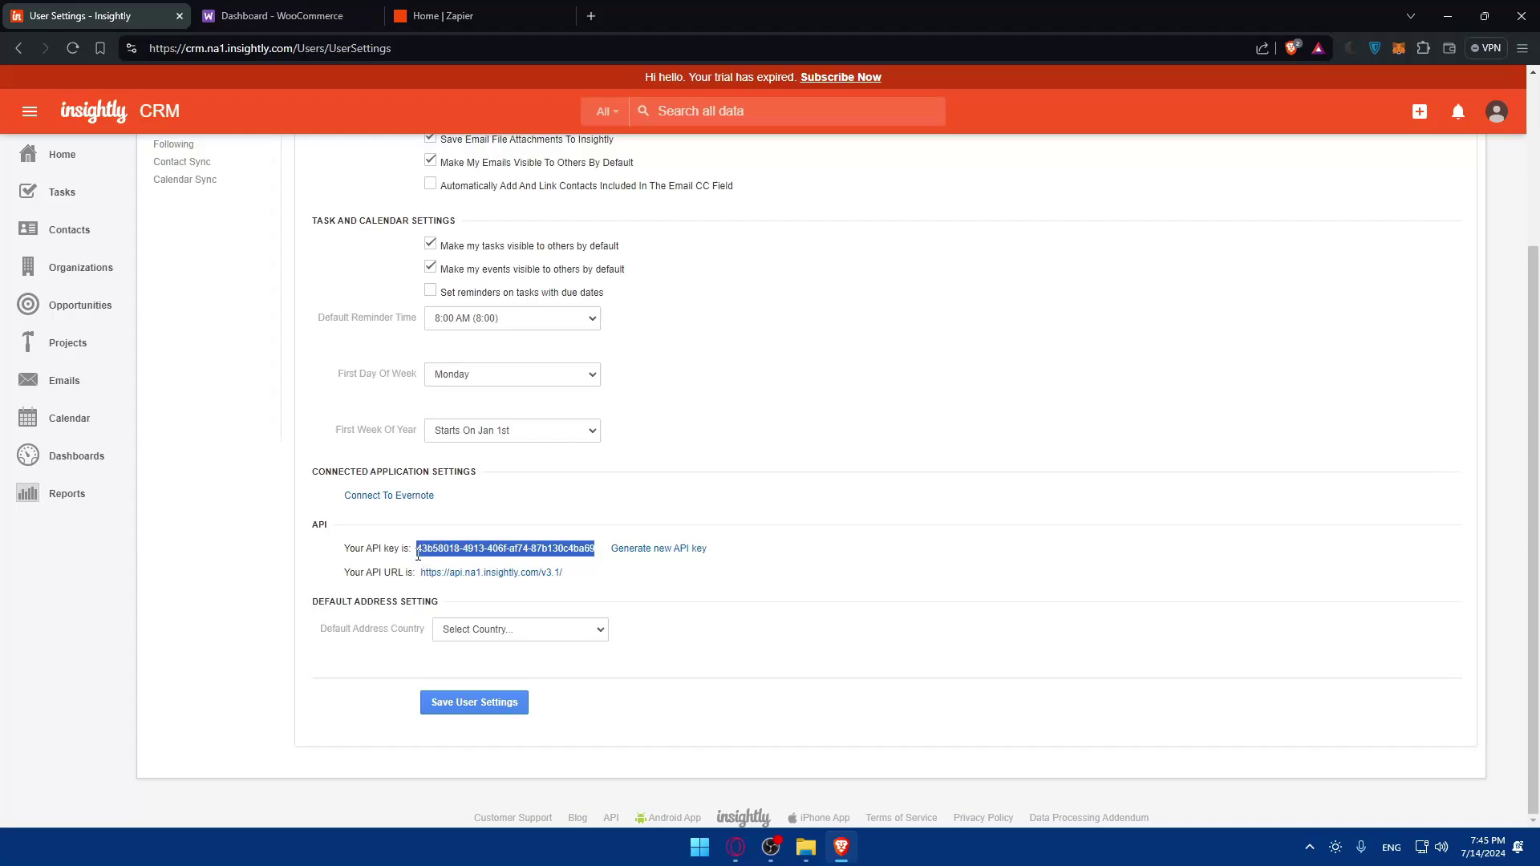
Step: Switch to Zapier's Apps page, search for "insigh" and start a new Insightly connection
click(444, 15)
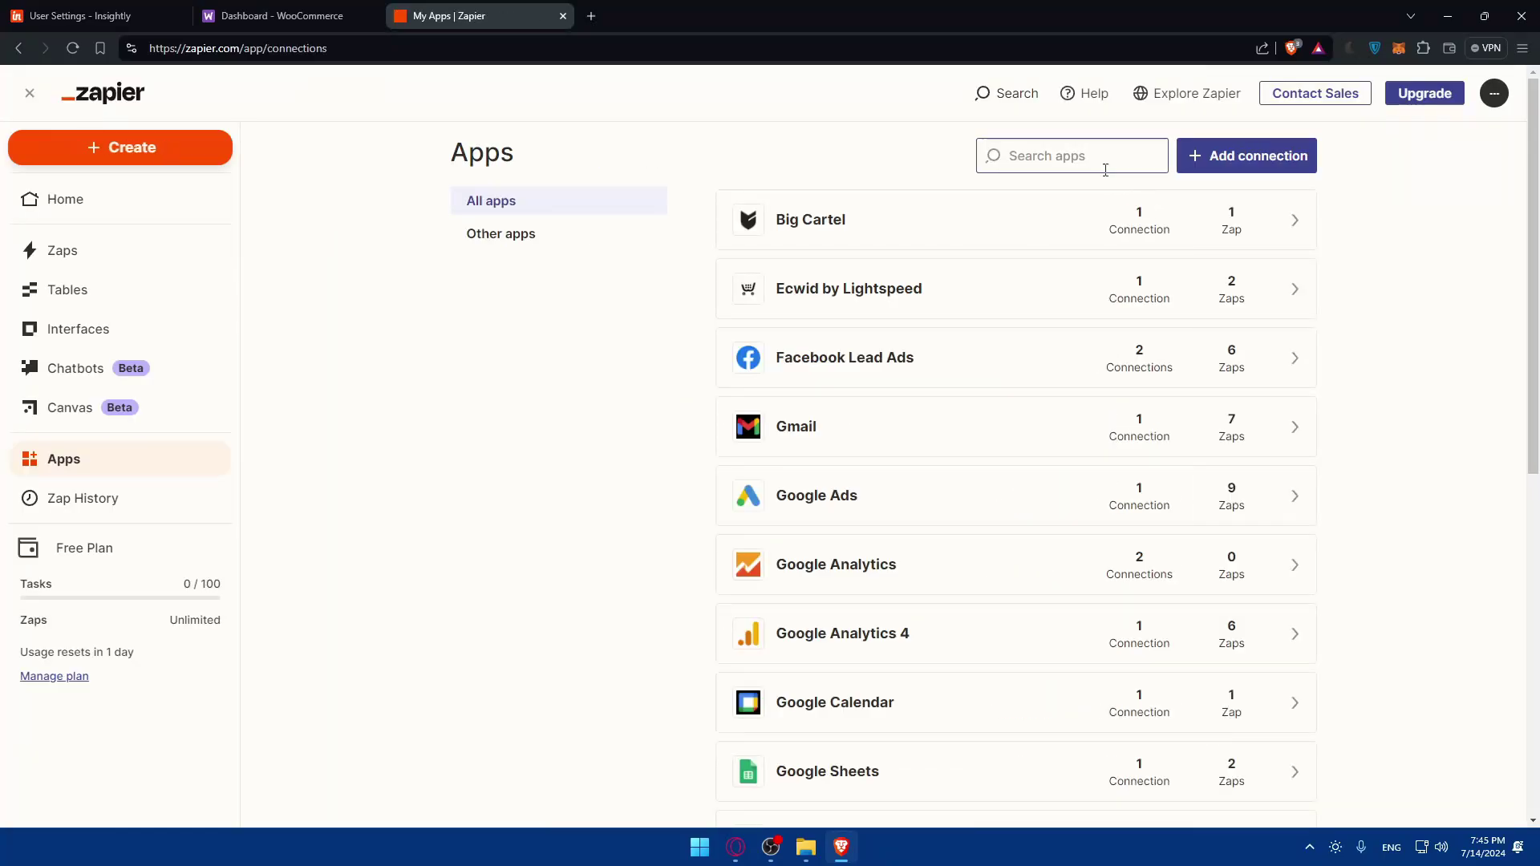
click(1090, 154)
text(insigh)
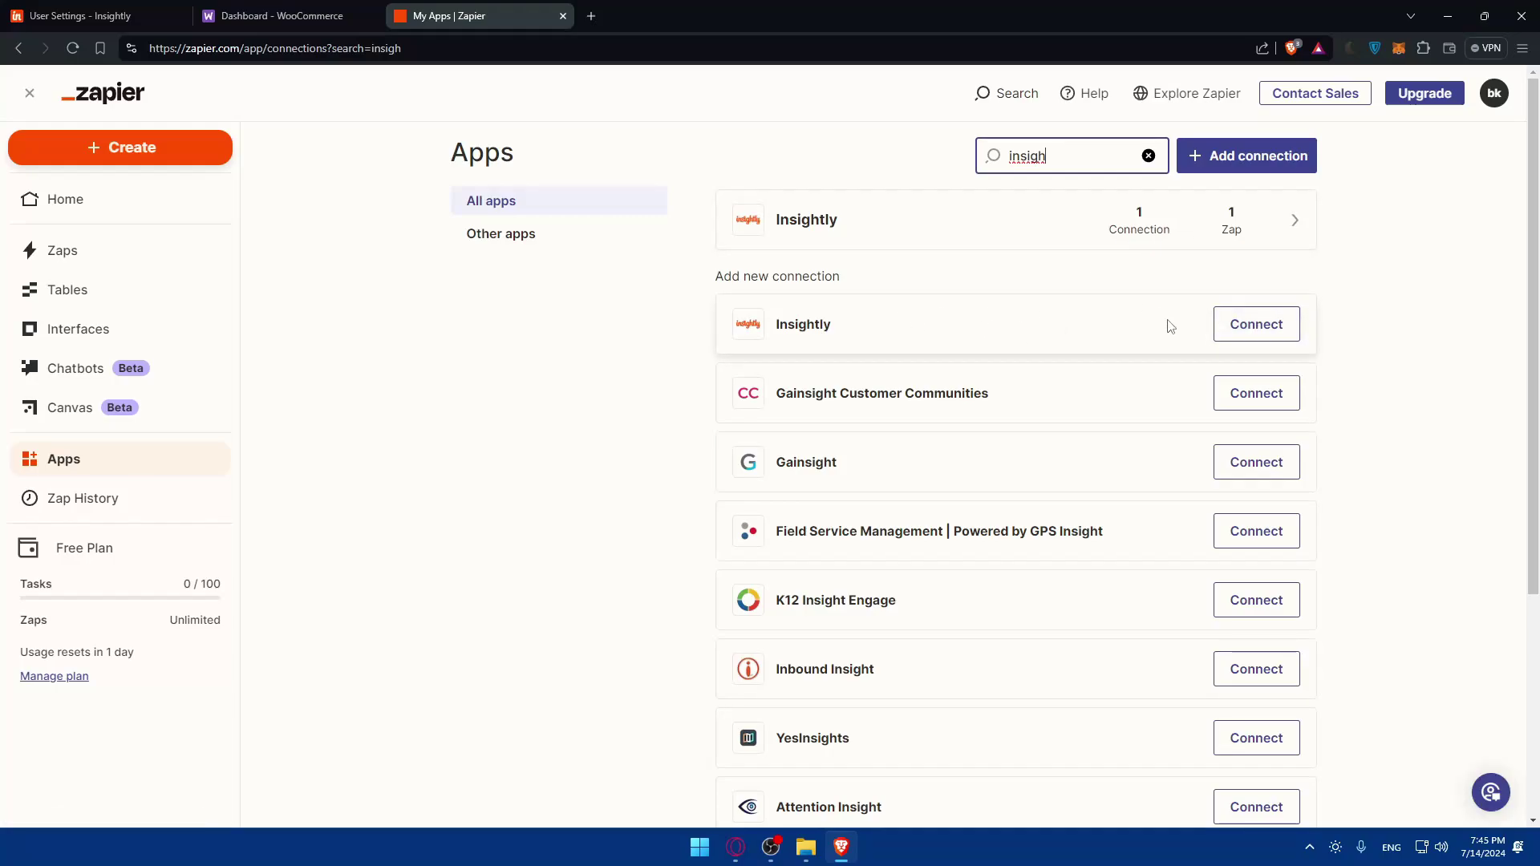
click(1265, 327)
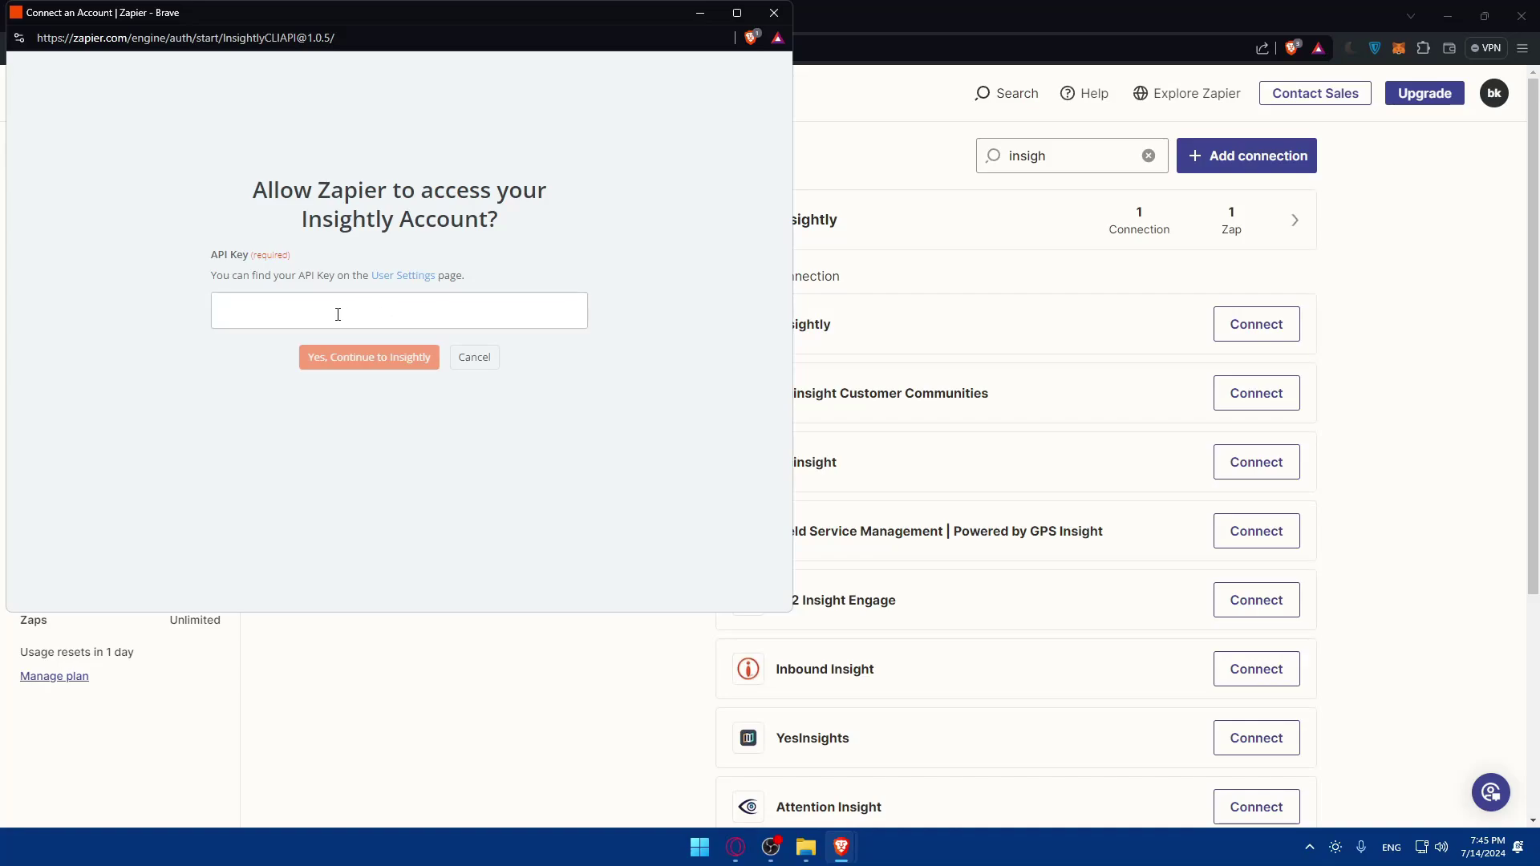
Step: Follow the authorization window's User Settings link to view where Insightly lists the API key, and close the extra tab
drag(210, 276, 513, 281)
click(513, 281)
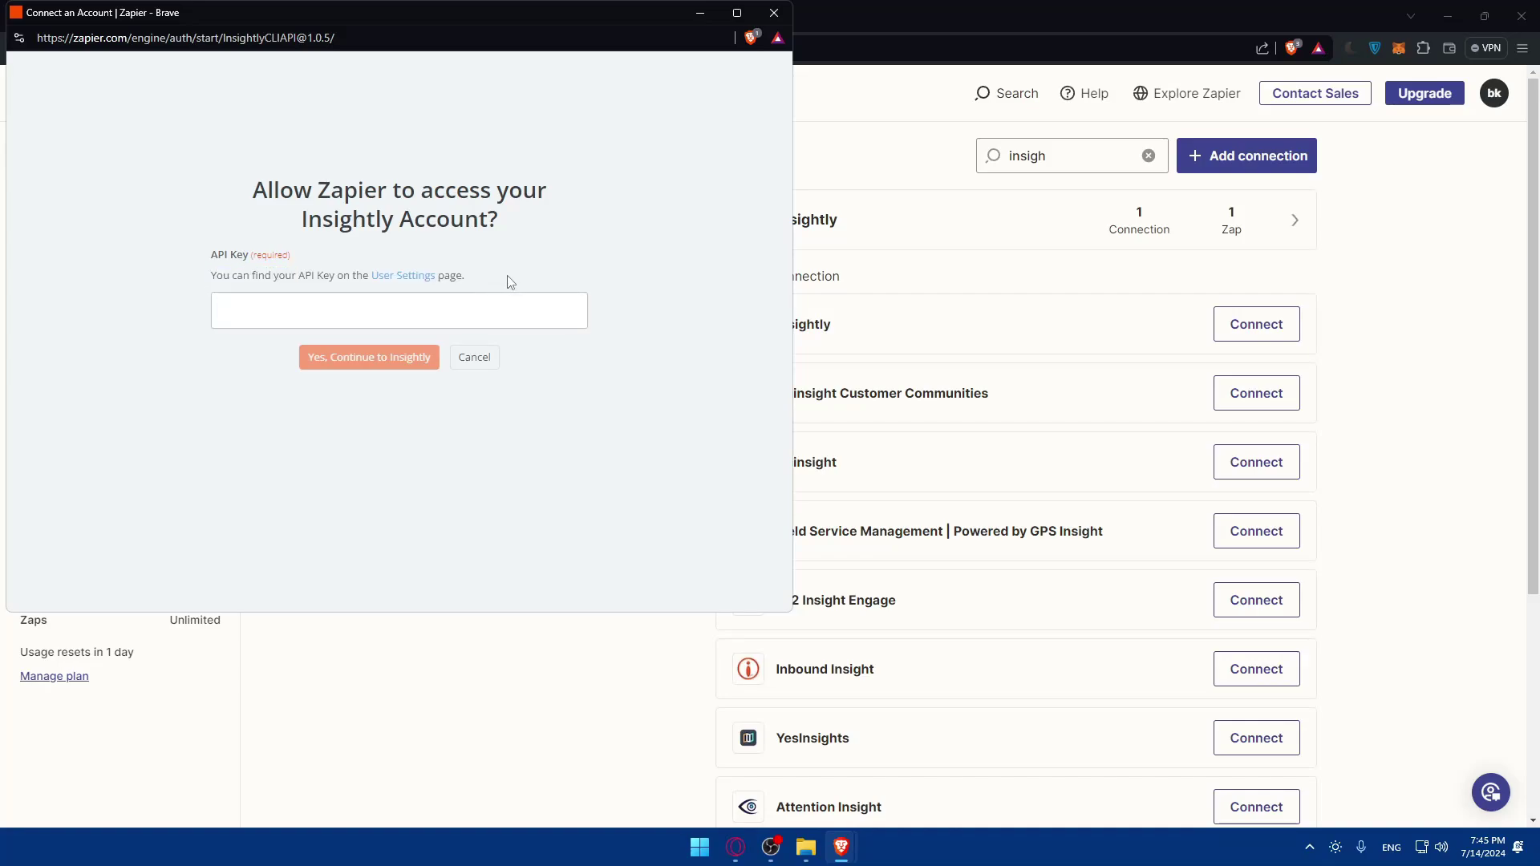
click(391, 276)
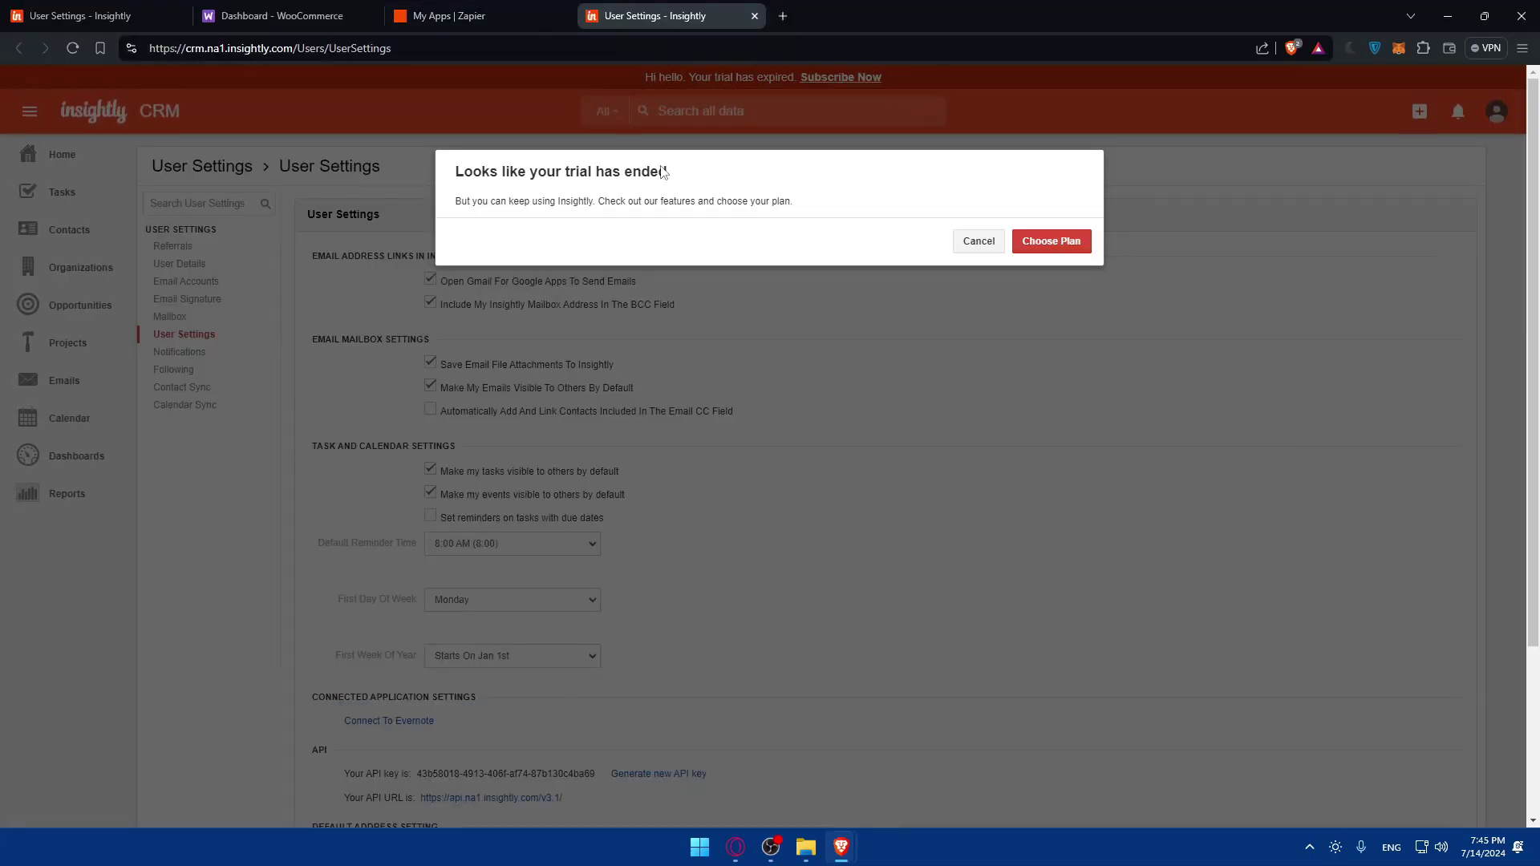
click(977, 242)
scroll(393, 394, down, 3)
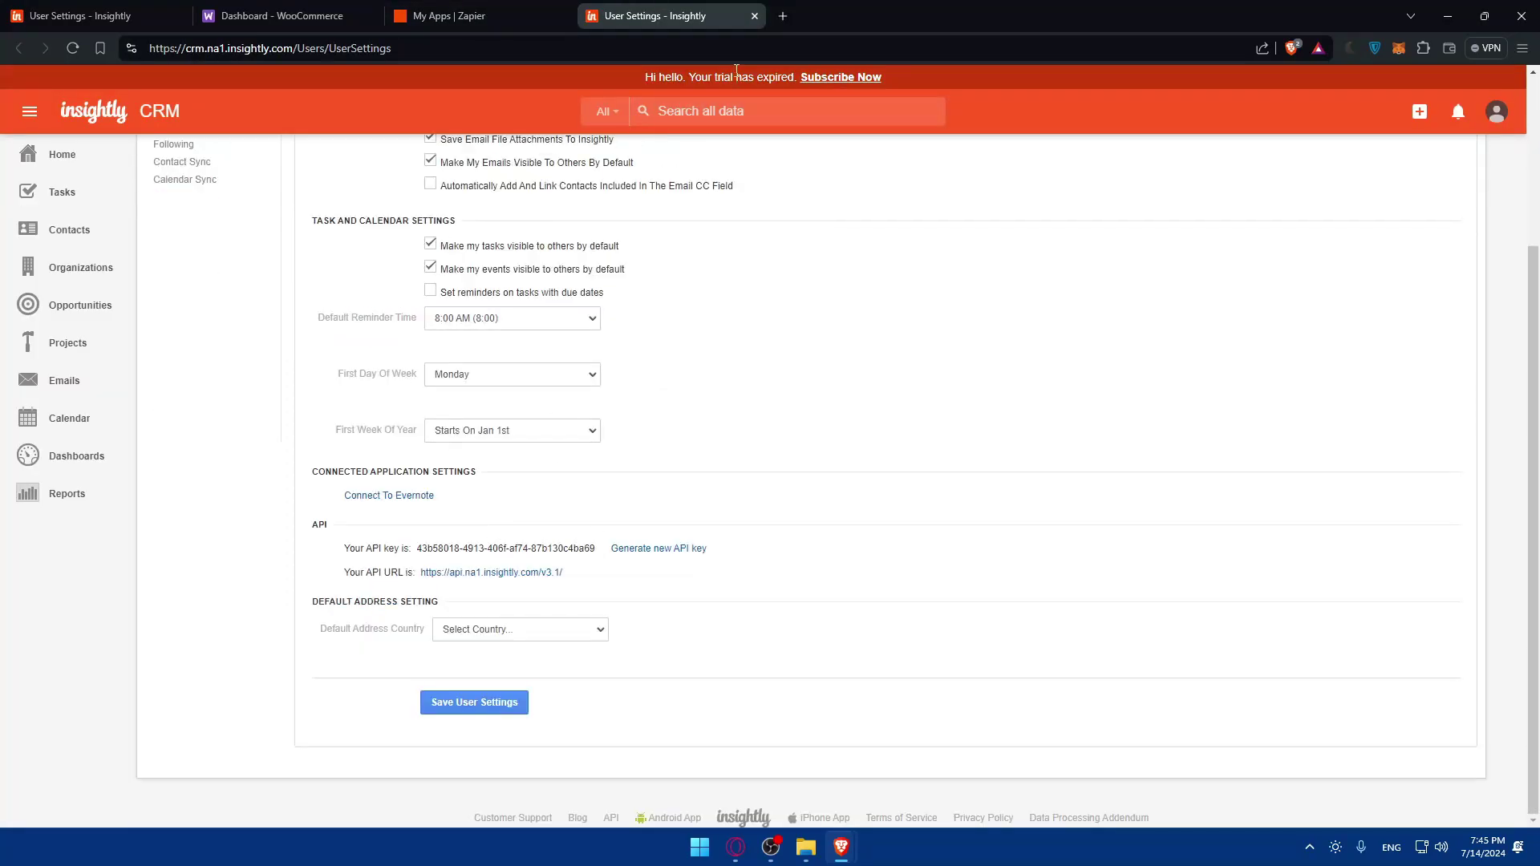
click(755, 16)
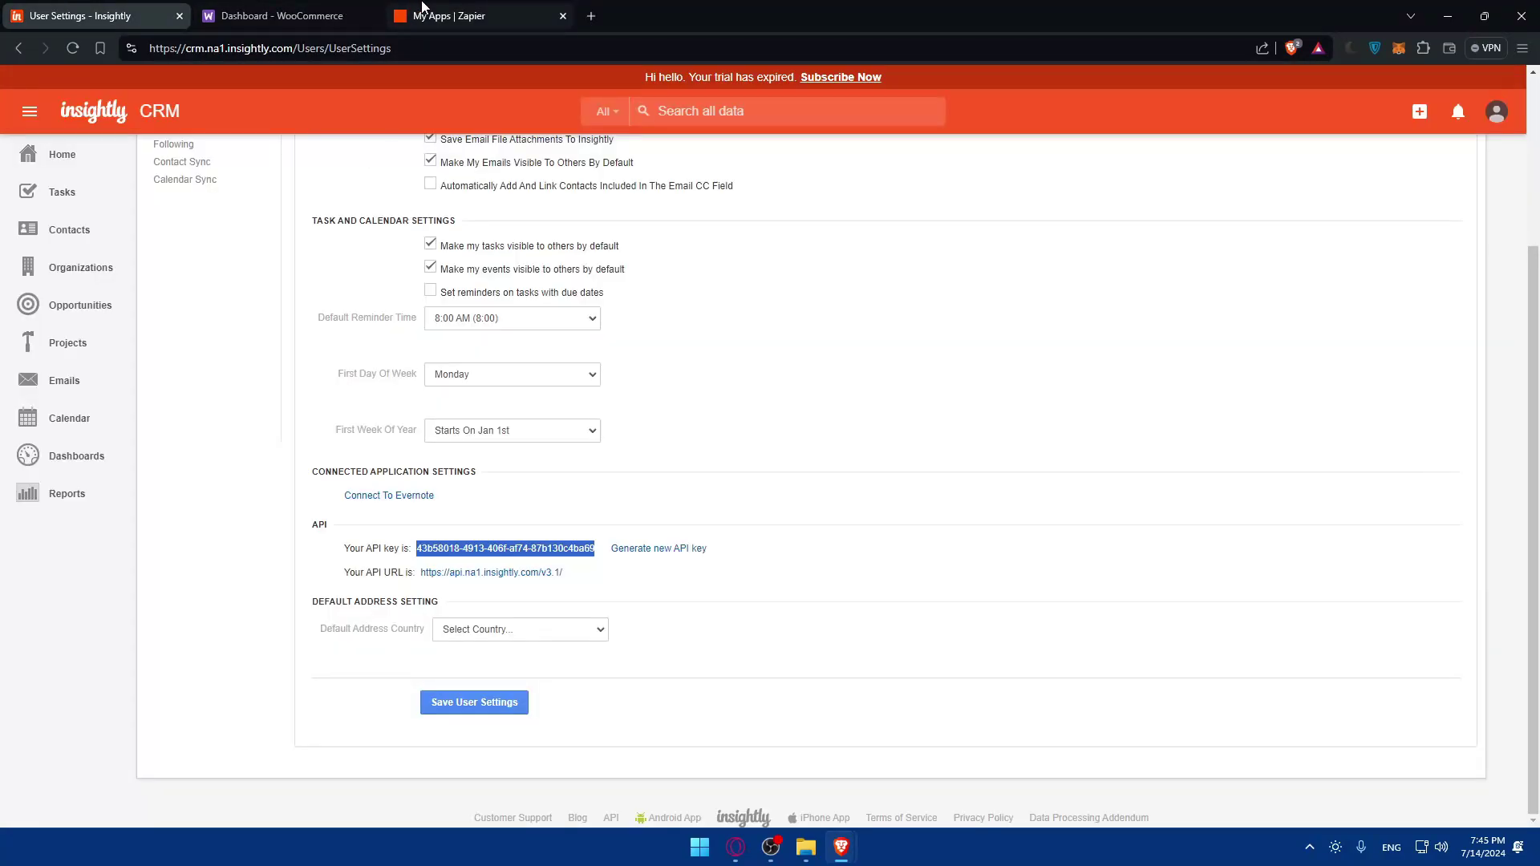
Step: Return to Zapier's Insightly authorization window, leave it and open the page of existing Insightly connections
click(450, 16)
mouse_move(856, 849)
click(931, 758)
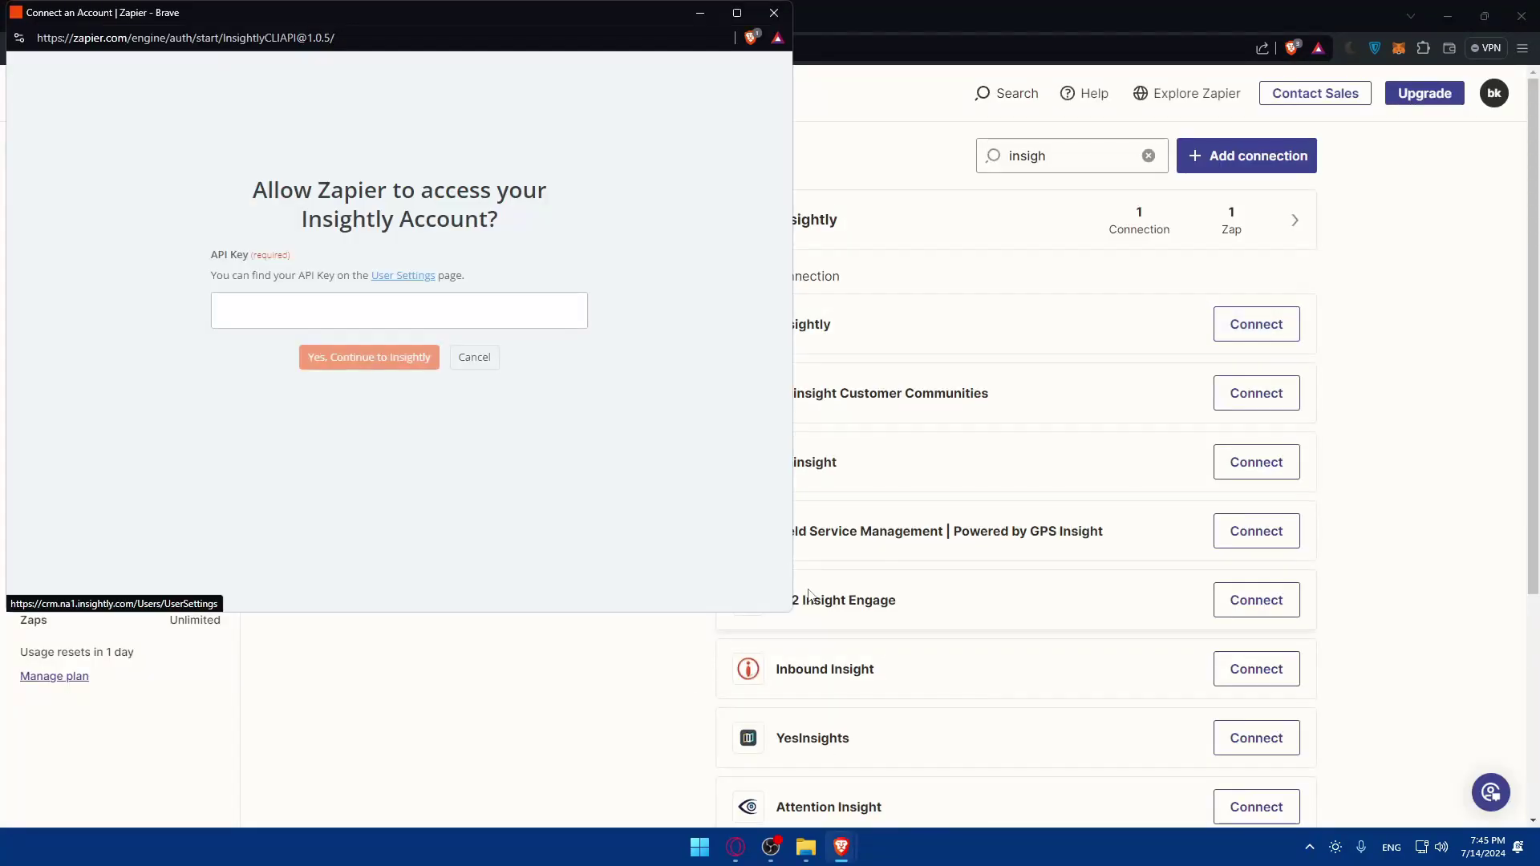
click(356, 356)
click(1008, 219)
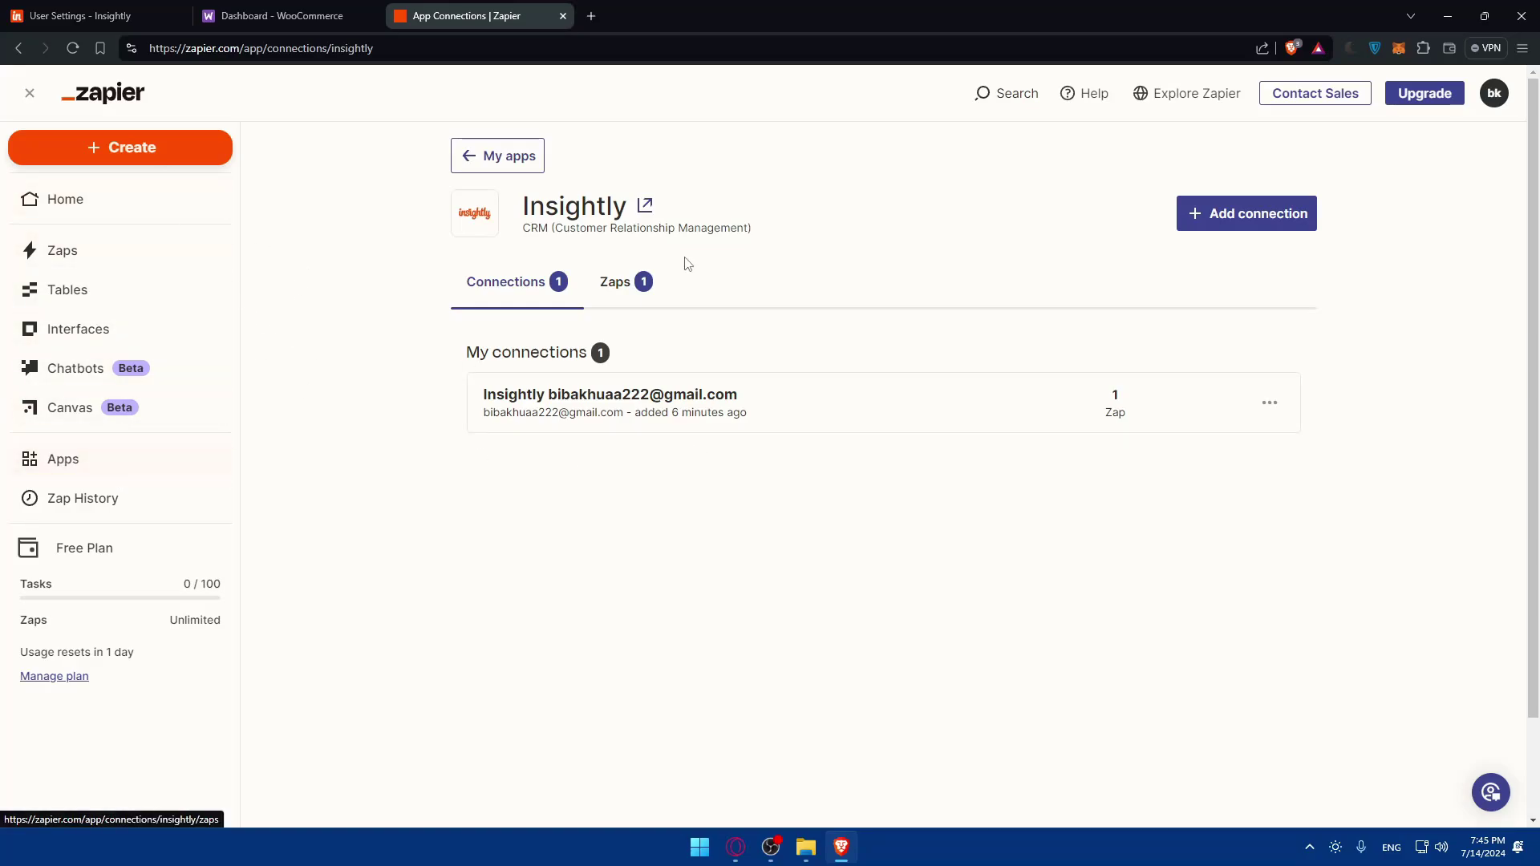
Step: Search Zapier's apps for "woocom" and open the authorization form for a new WooCommerce connection
click(1071, 157)
text(wooc)
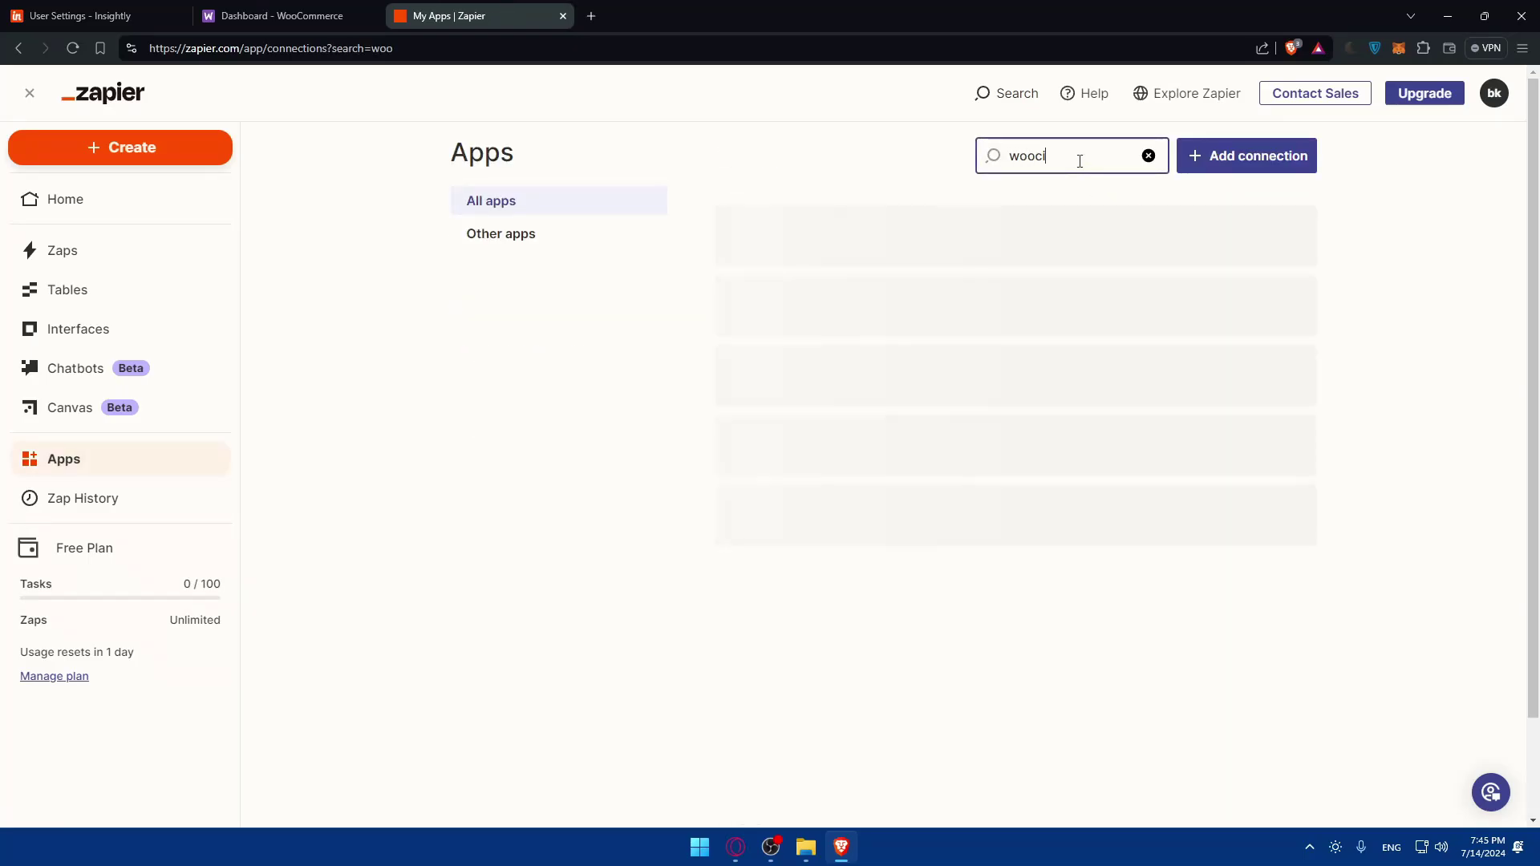
text(om)
click(1235, 384)
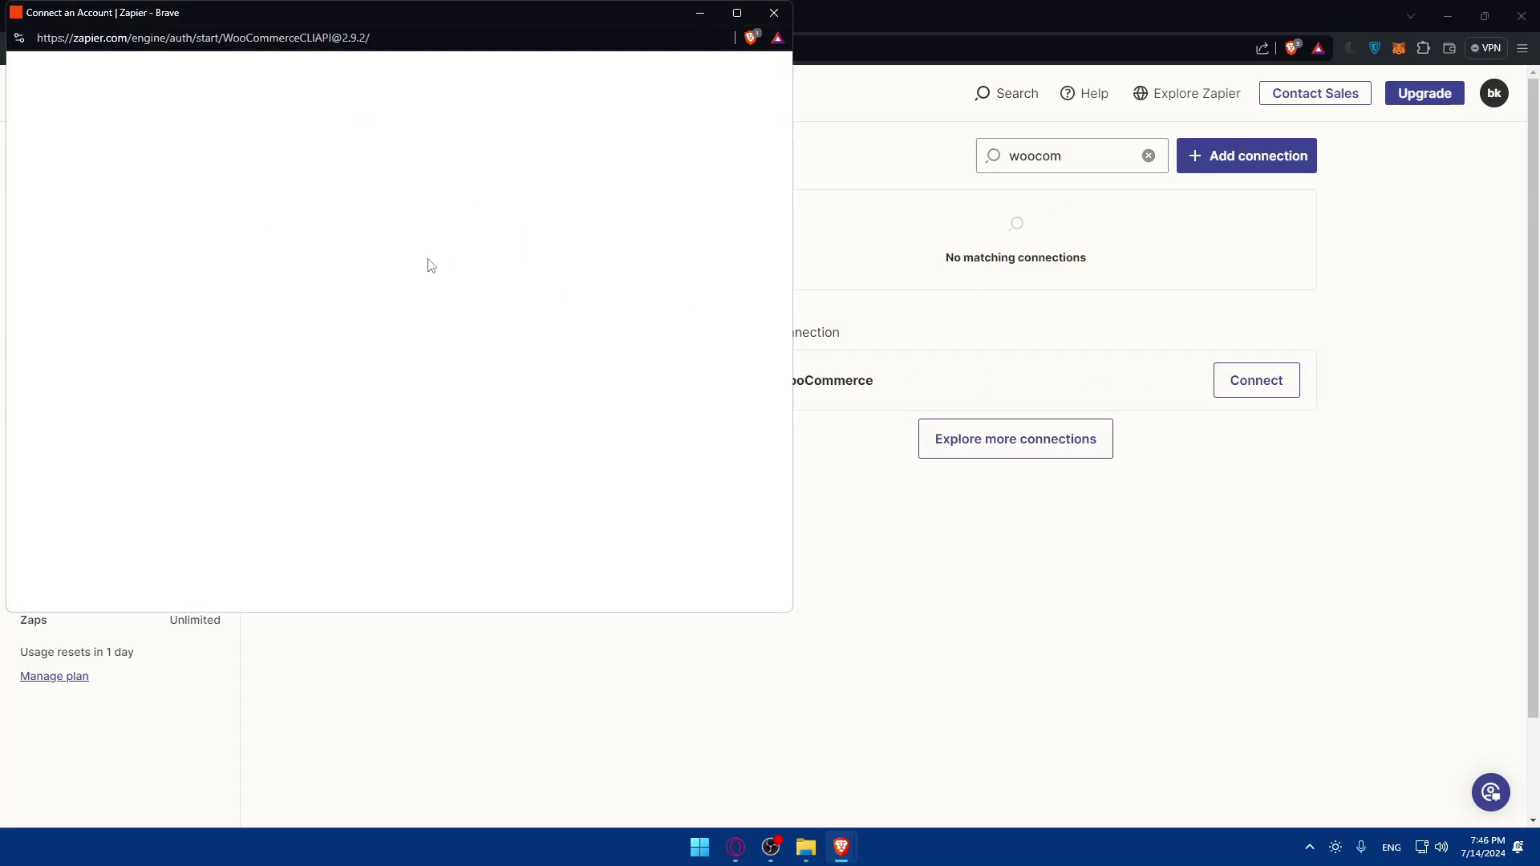
scroll(341, 308, down, 2)
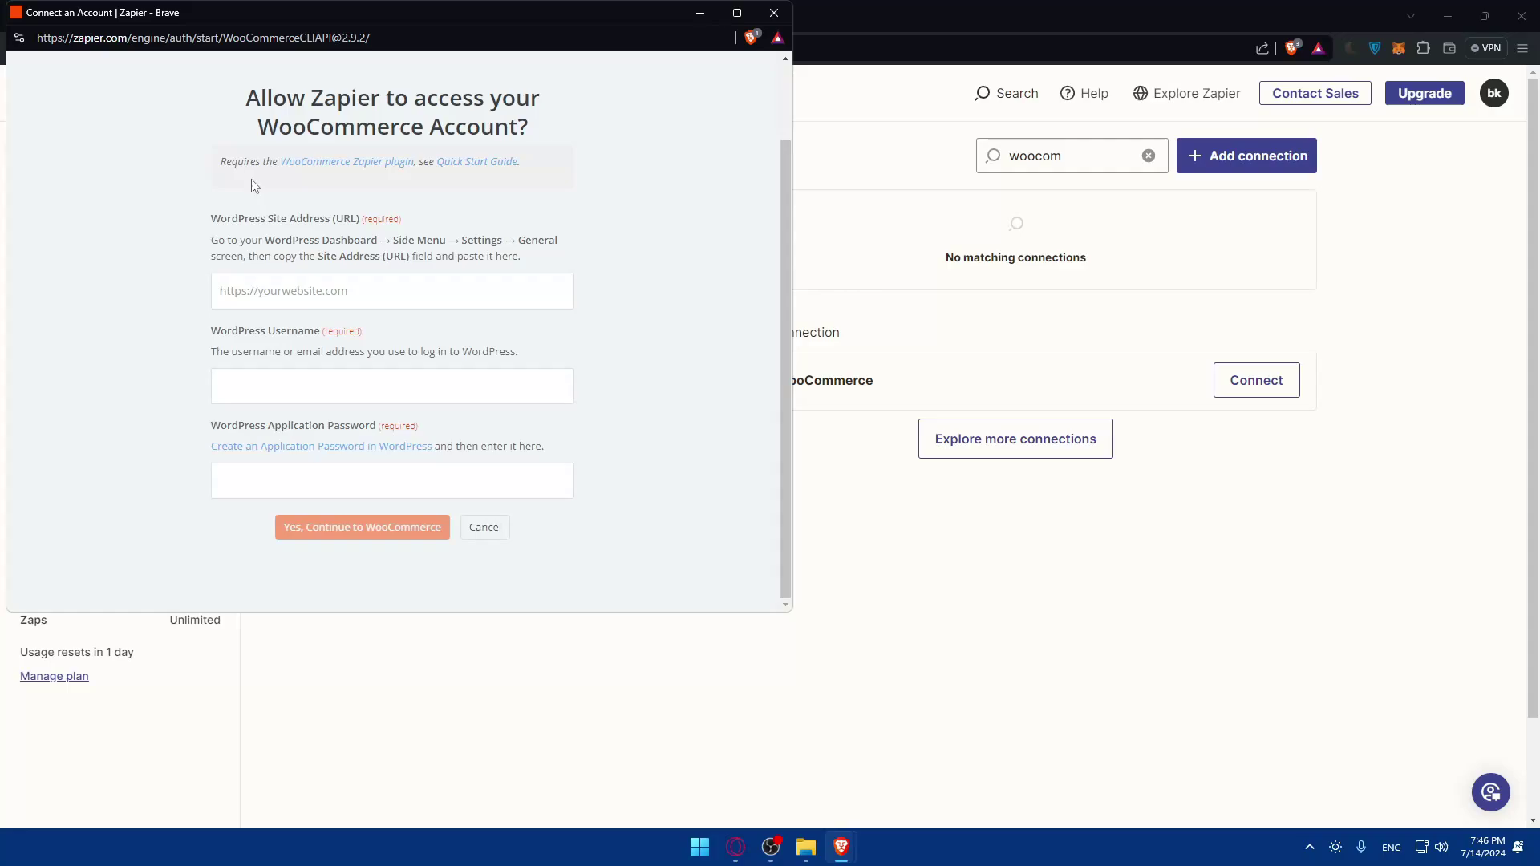
Step: Examine the WordPress Site Address, Username and Application Password fields required by the WooCommerce authorization form
drag(194, 218, 373, 218)
click(449, 215)
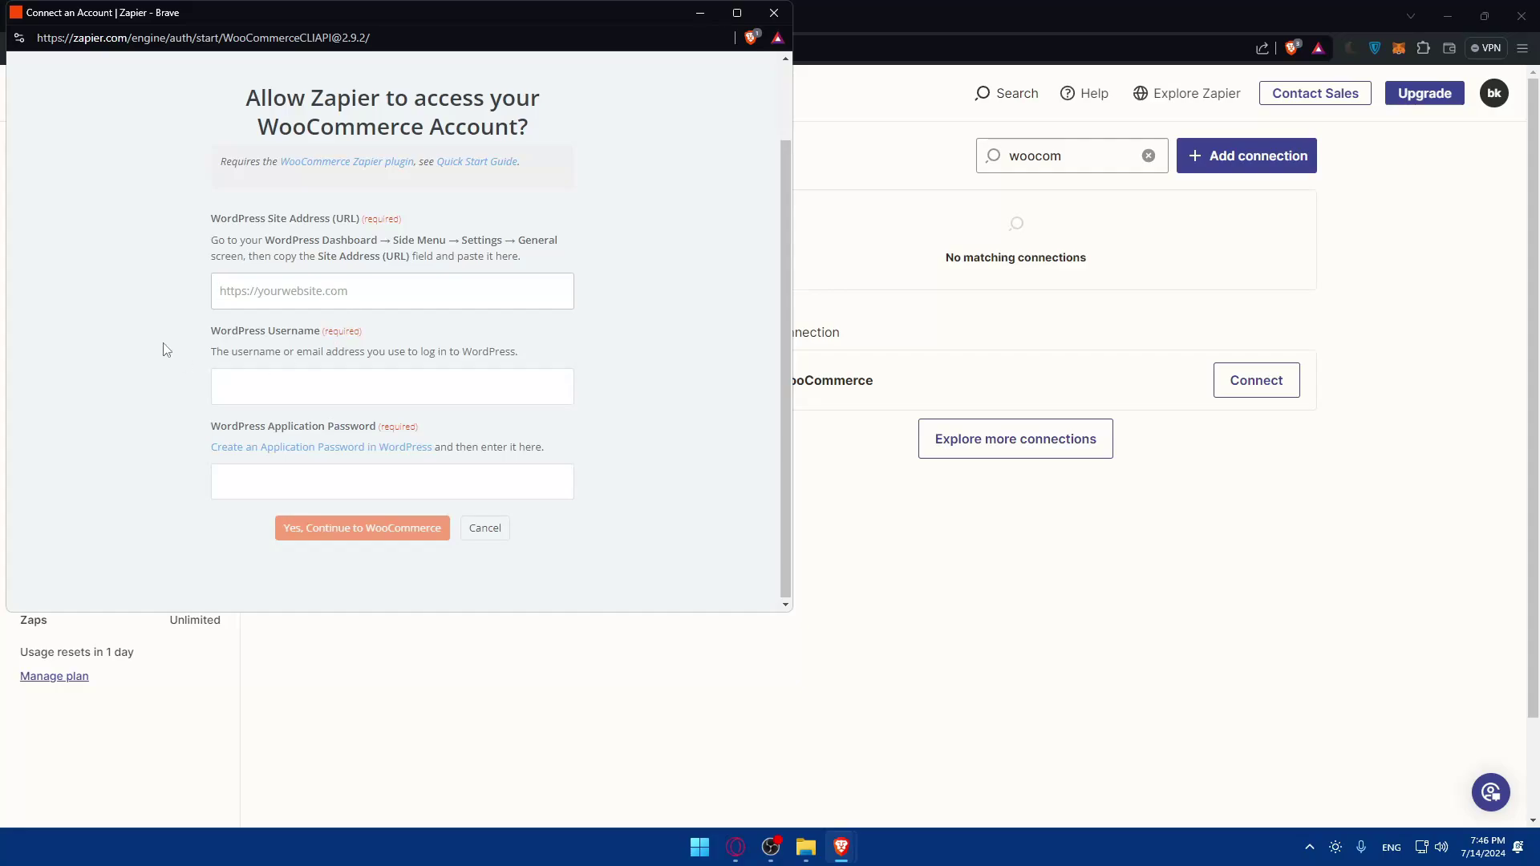
drag(217, 340, 331, 335)
click(325, 325)
click(325, 380)
drag(197, 350, 412, 355)
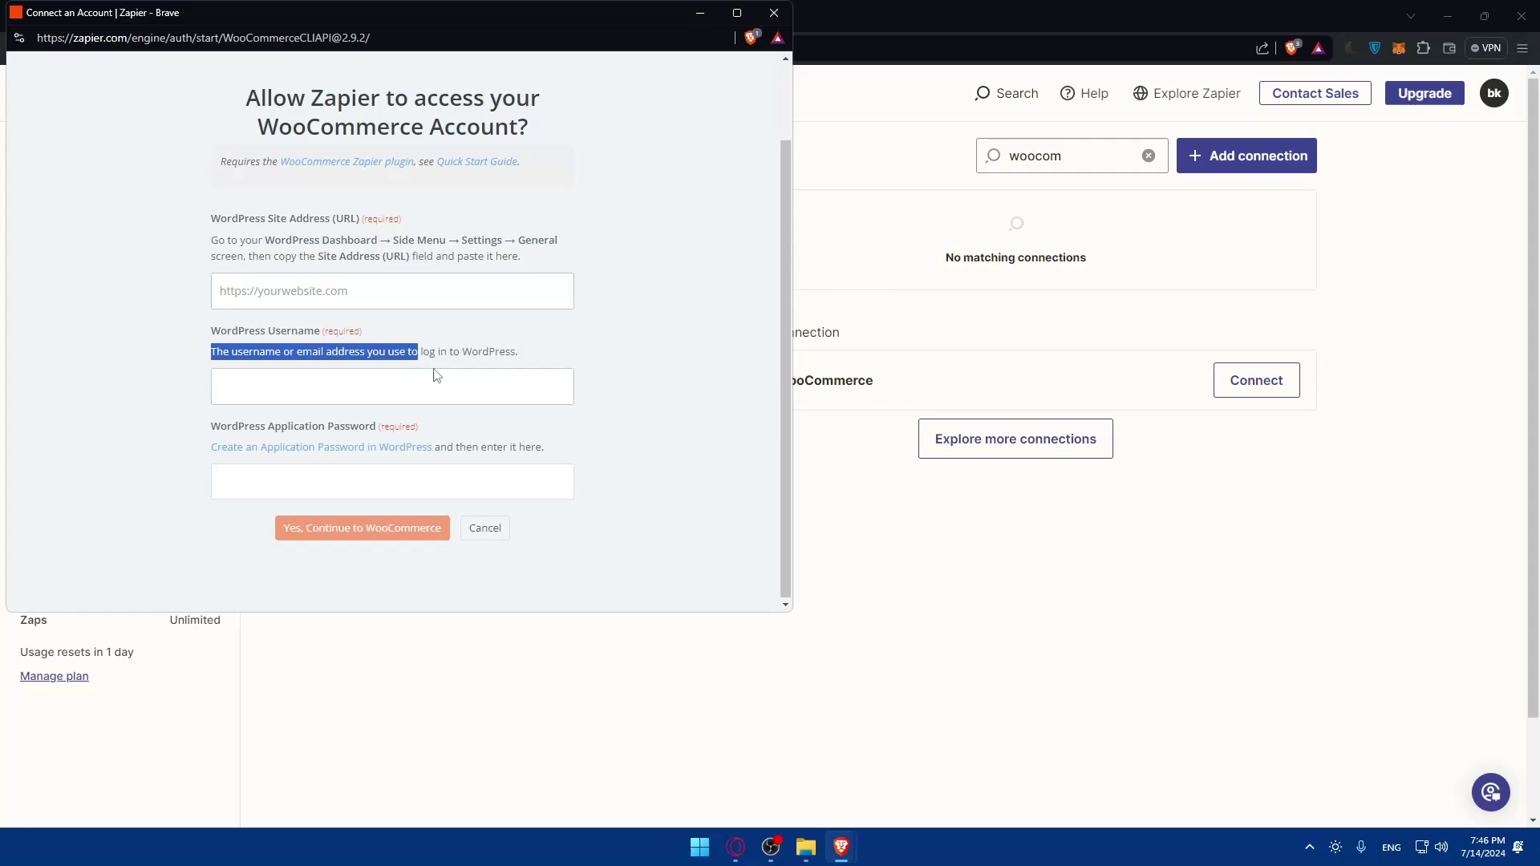
drag(213, 426, 377, 431)
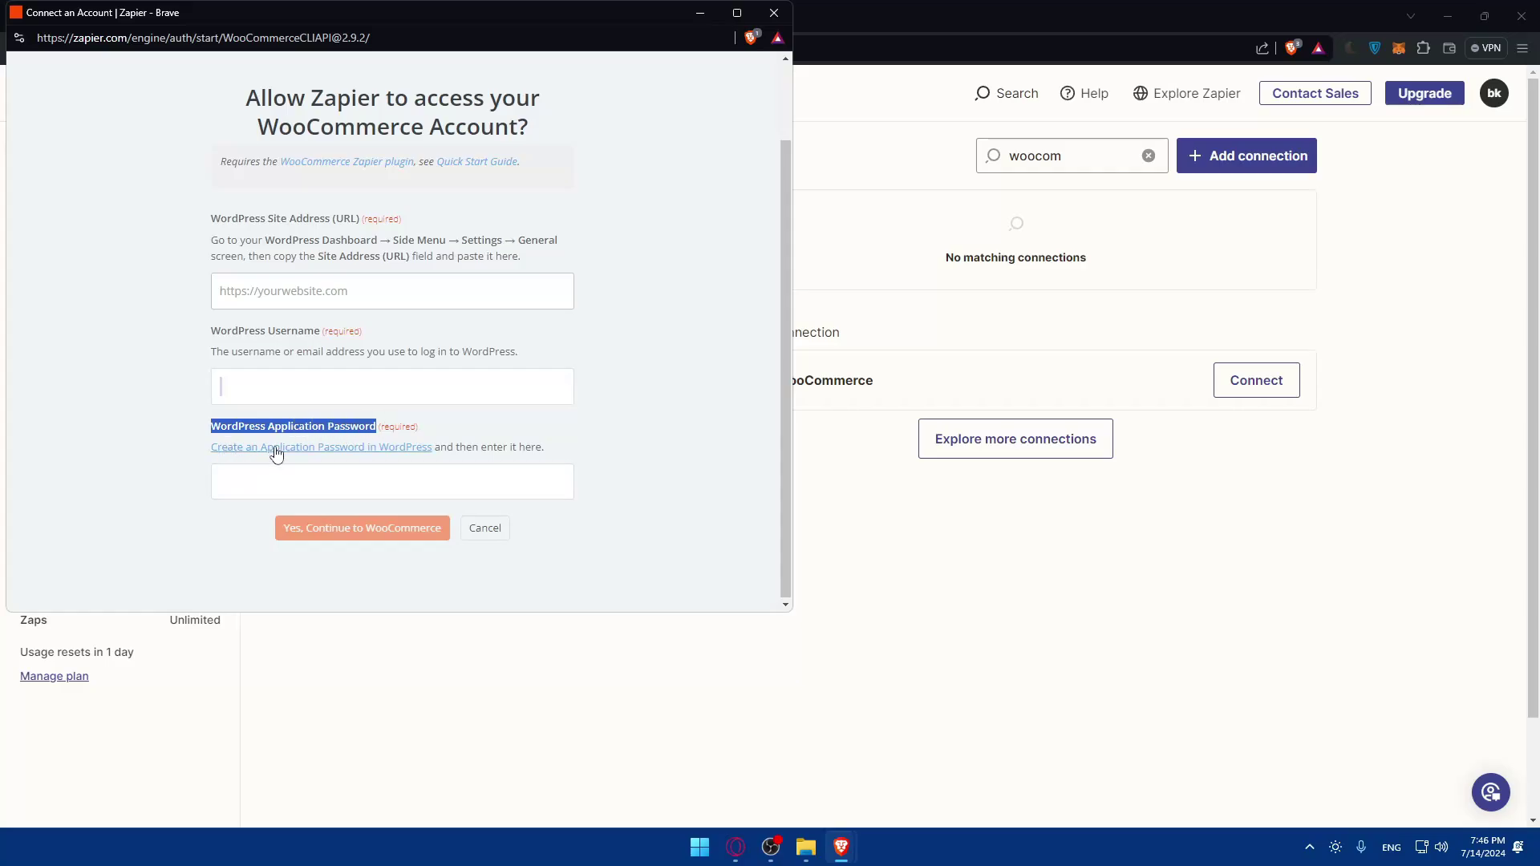
Step: Look through the linked guide on creating a WordPress Application Password, close it and leave the WooCommerce authorization window
click(343, 450)
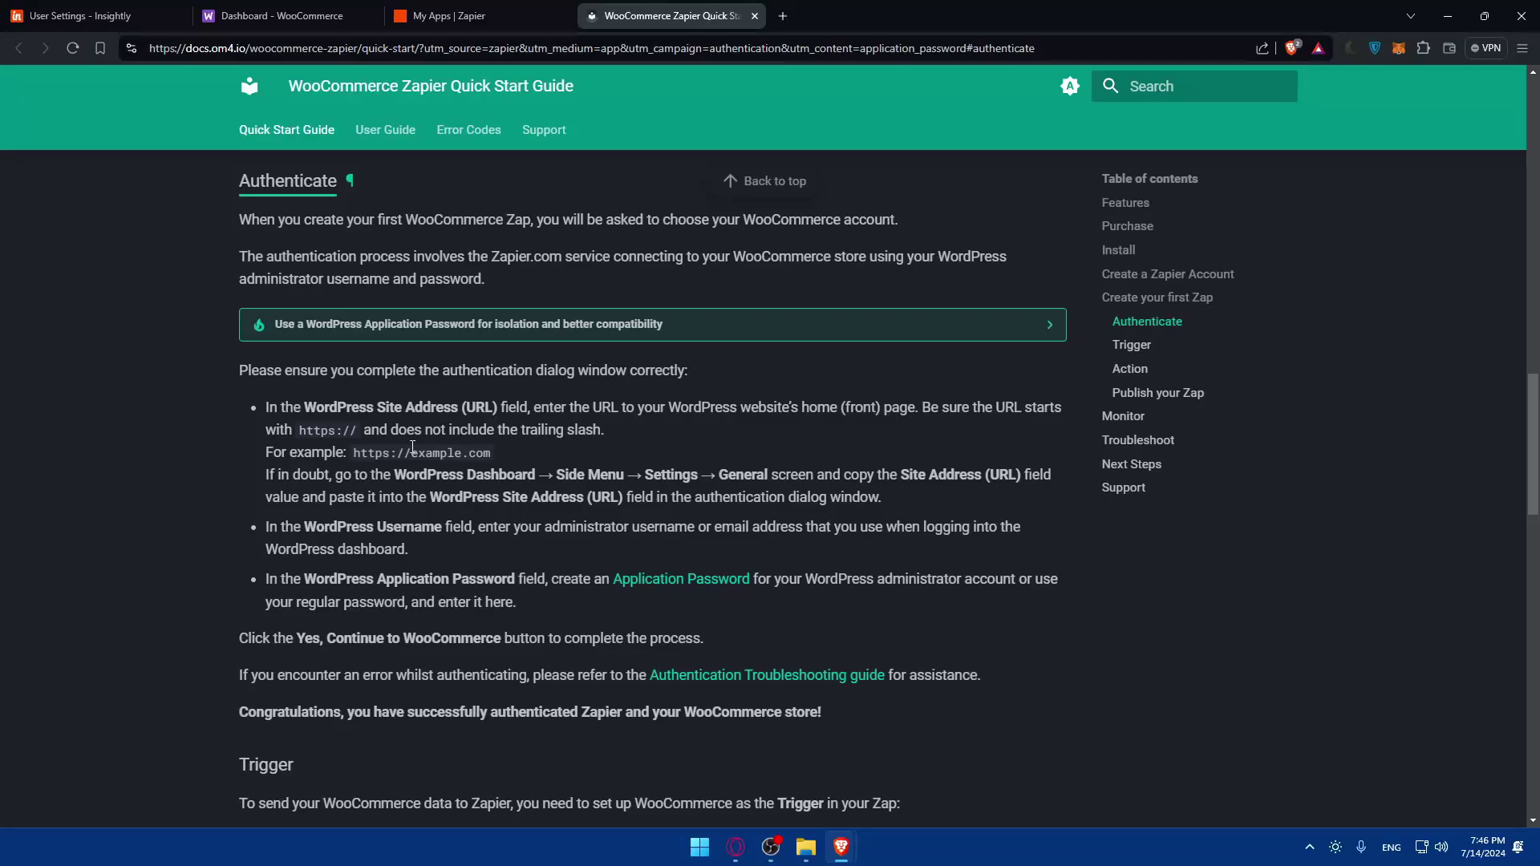
scroll(384, 298, down, 8)
scroll(384, 299, down, 13)
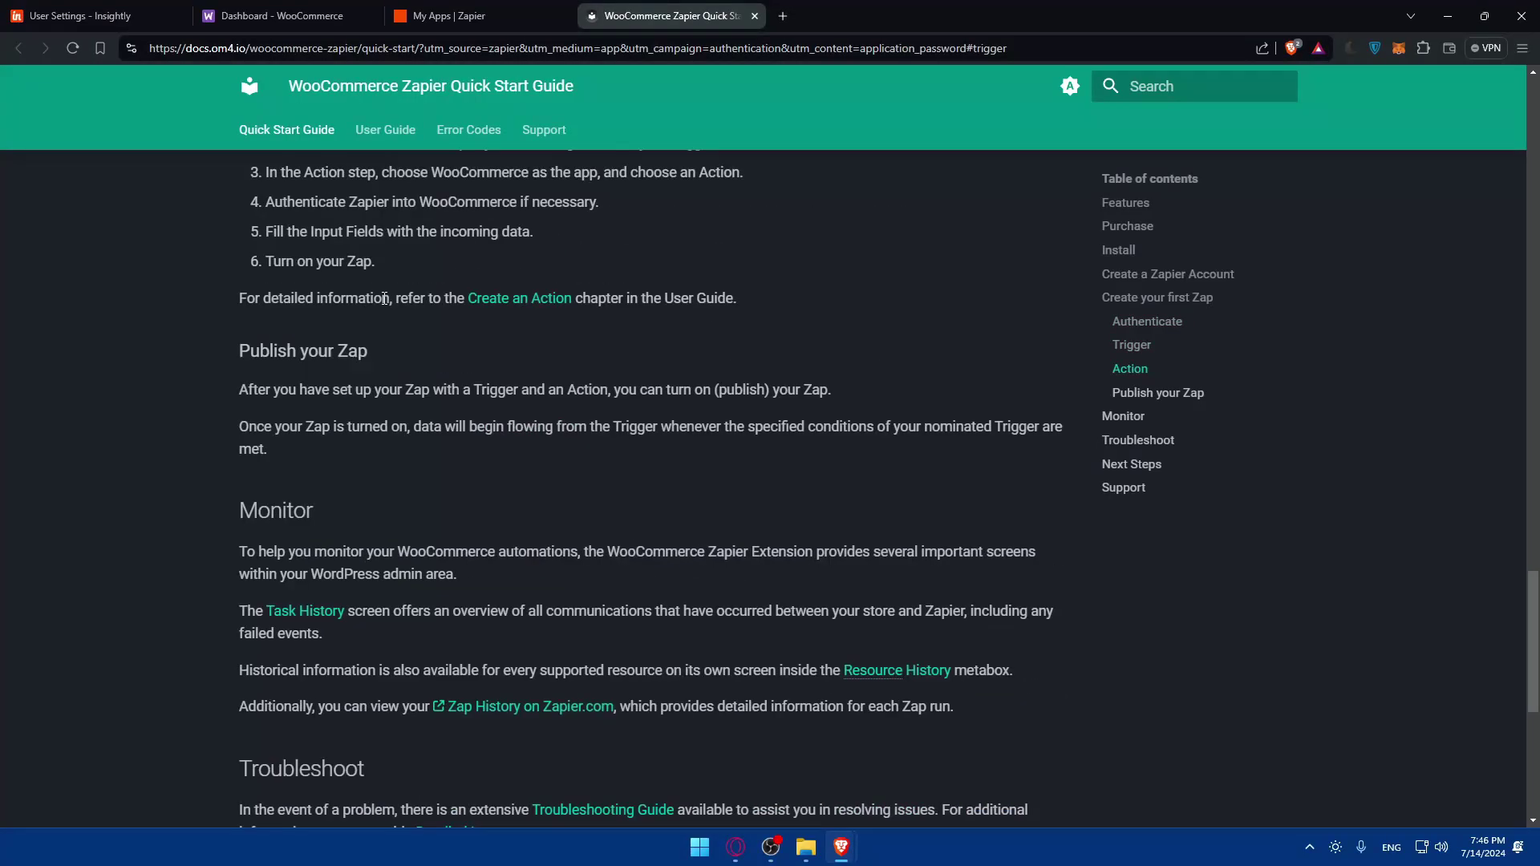
scroll(383, 298, up, 20)
scroll(427, 234, up, 4)
scroll(435, 266, down, 9)
scroll(433, 266, down, 10)
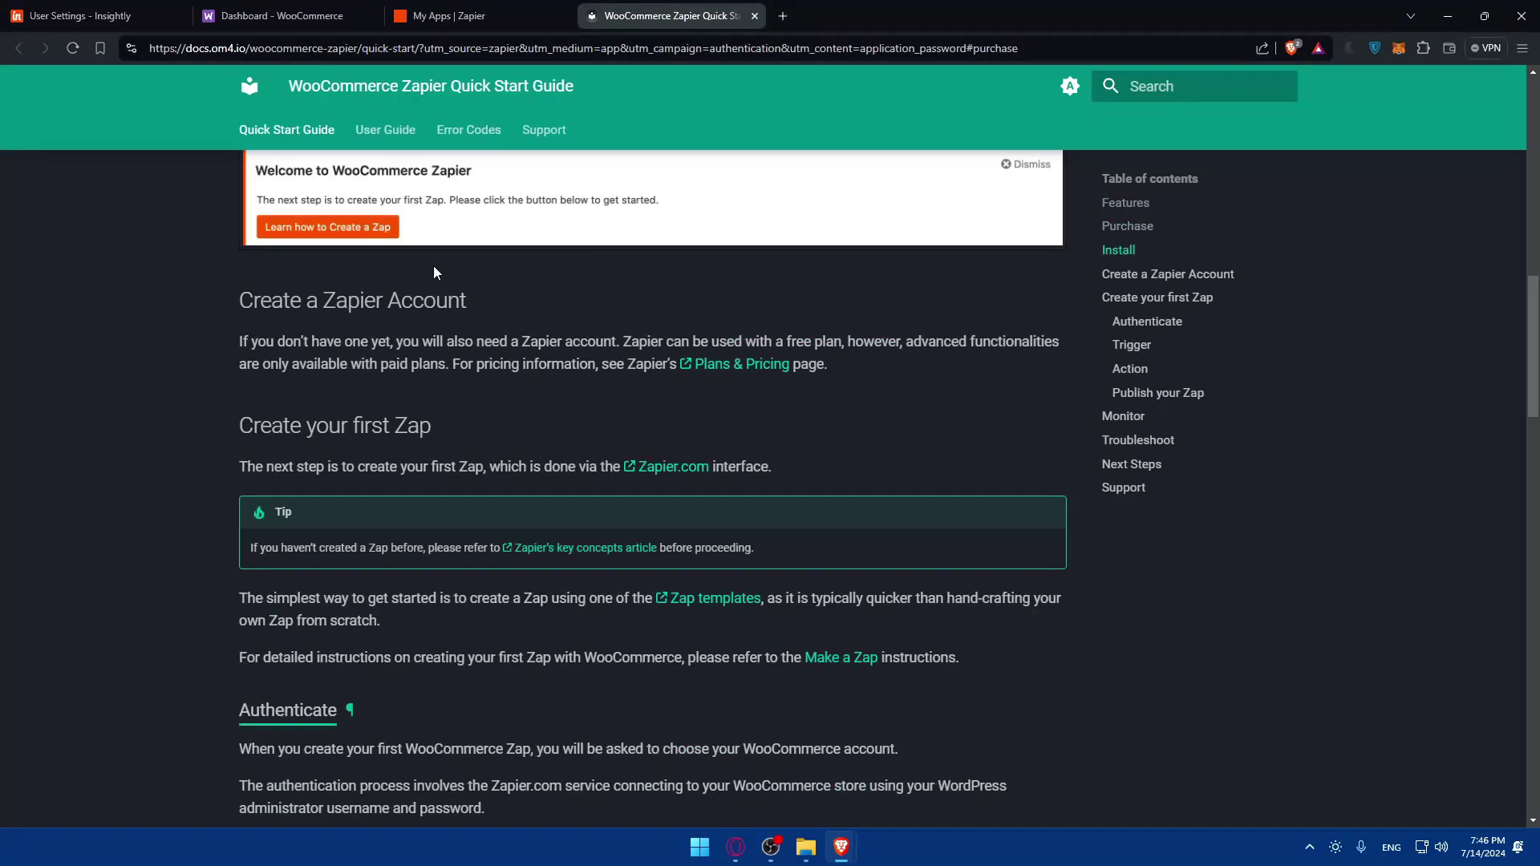
click(755, 16)
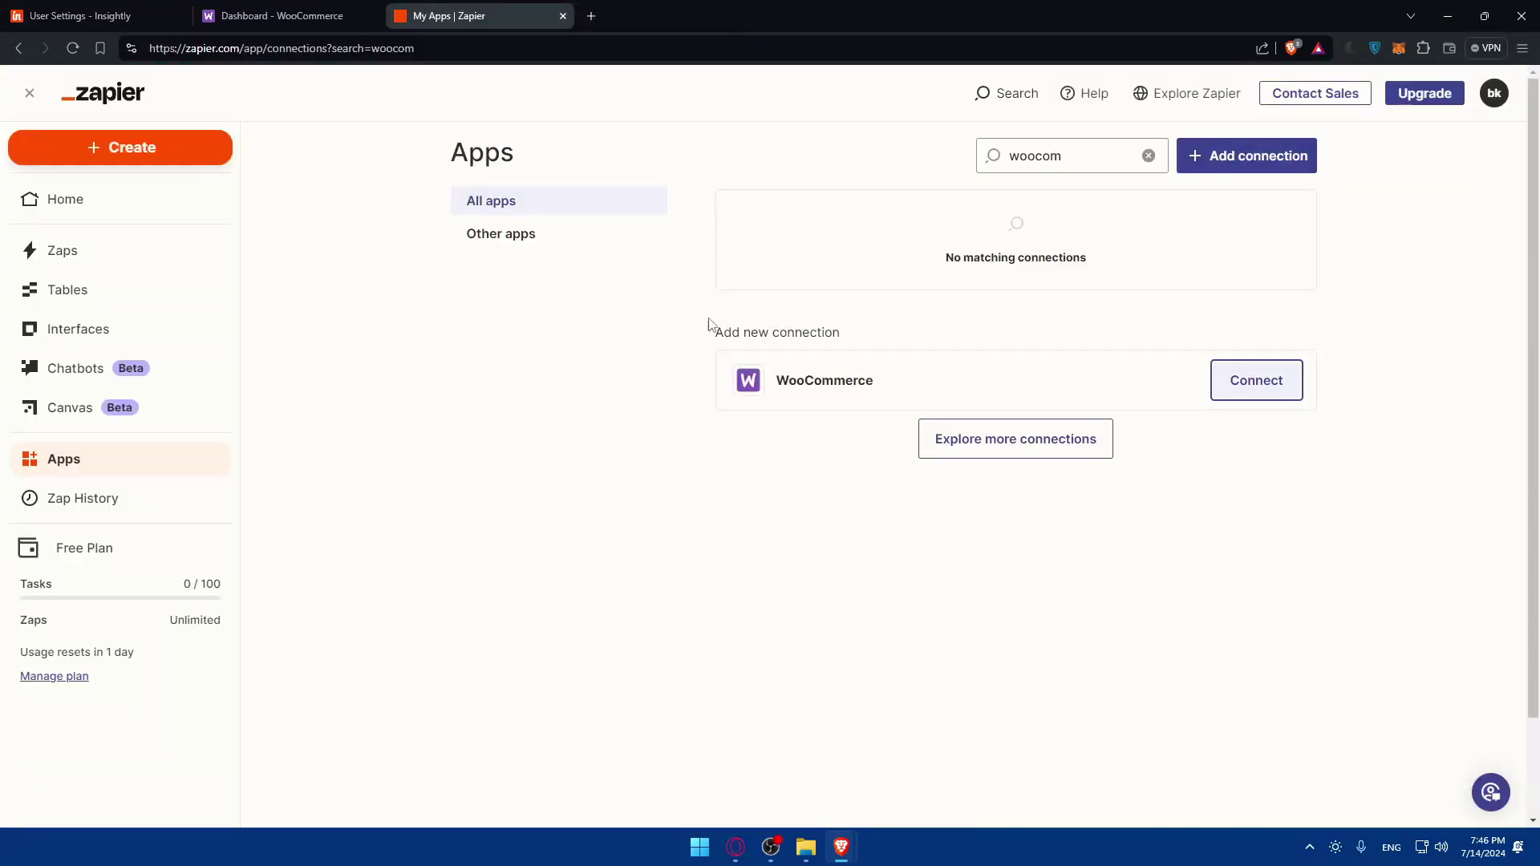
click(1256, 381)
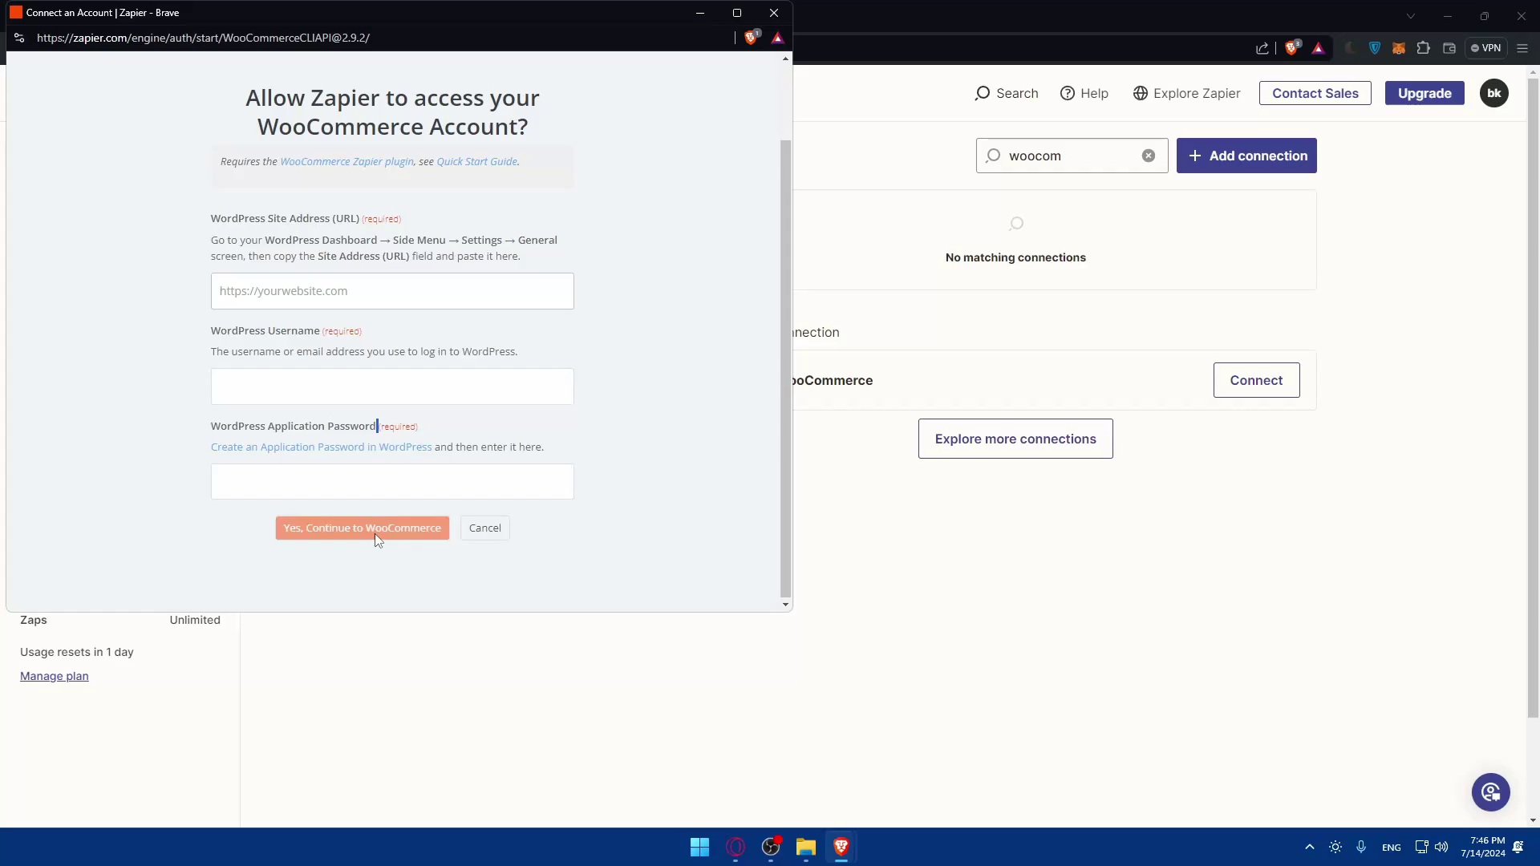
click(774, 13)
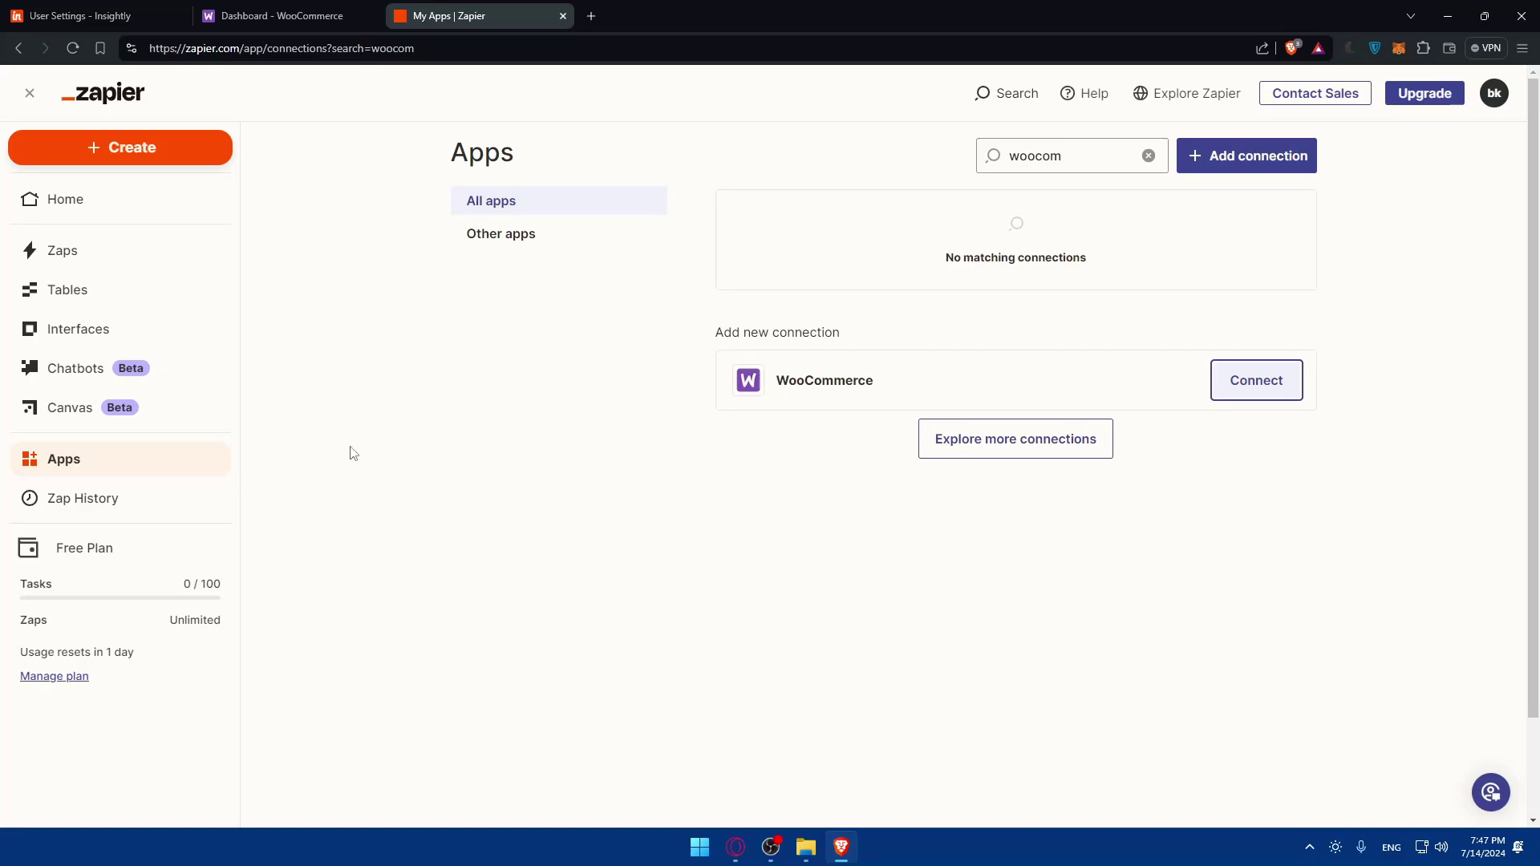
Step: Create a new Zap and ask Copilot to "connect woocommerce to insightly"
click(100, 154)
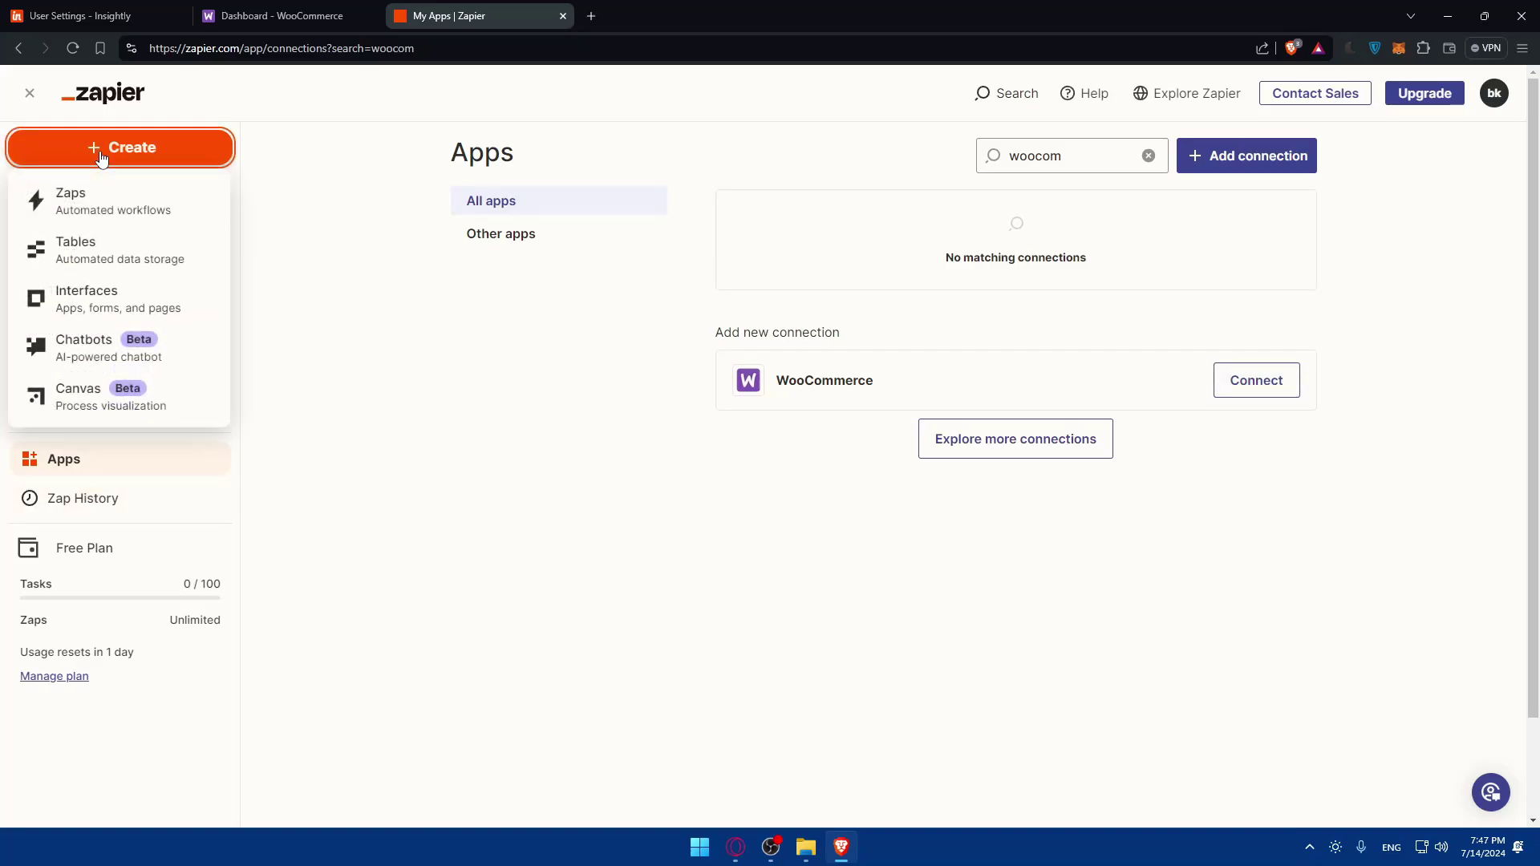
click(93, 195)
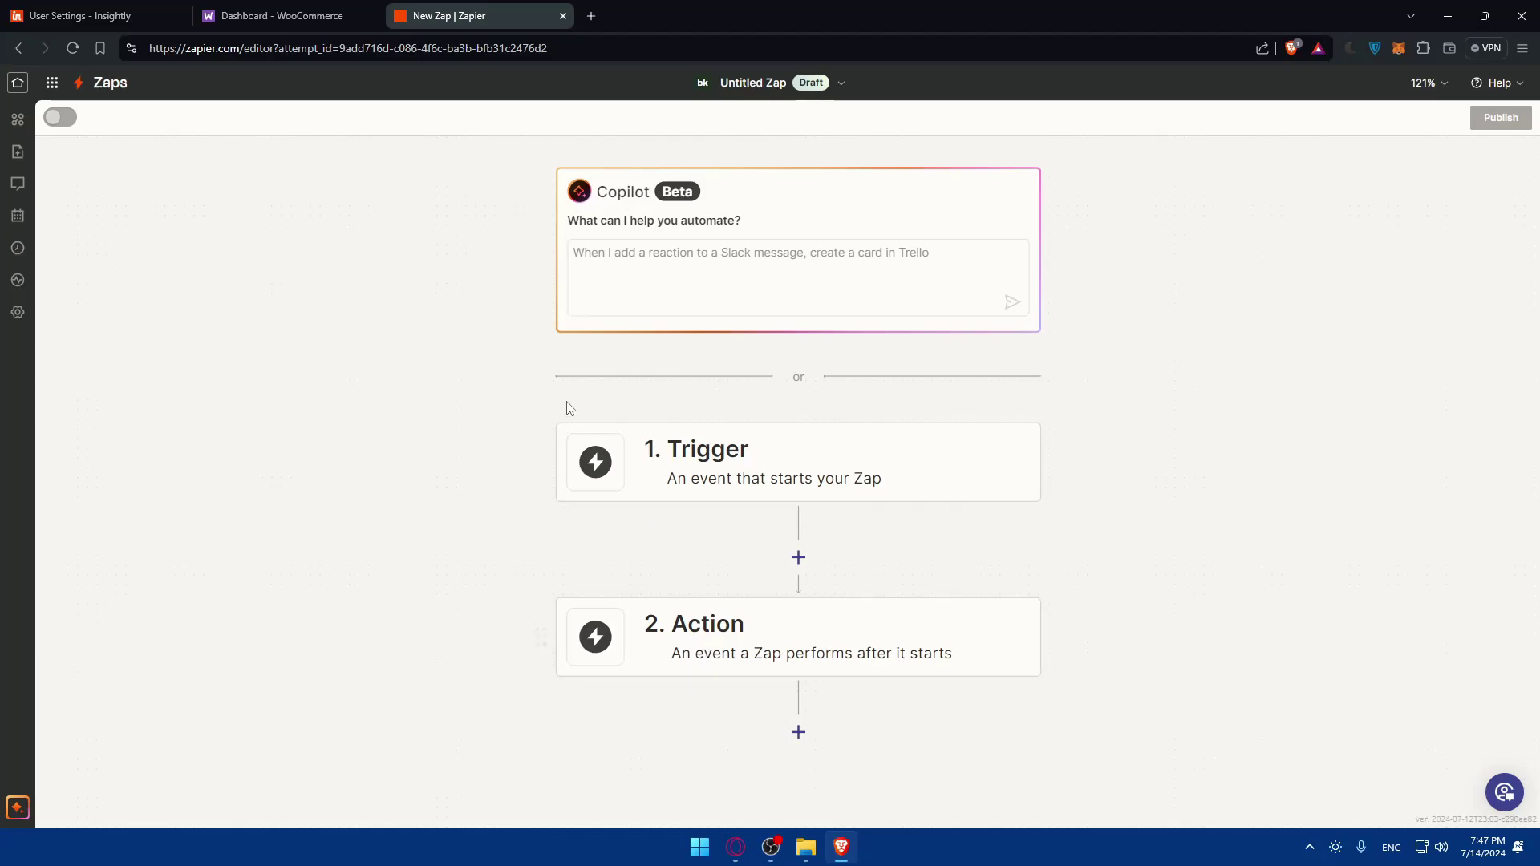
click(663, 267)
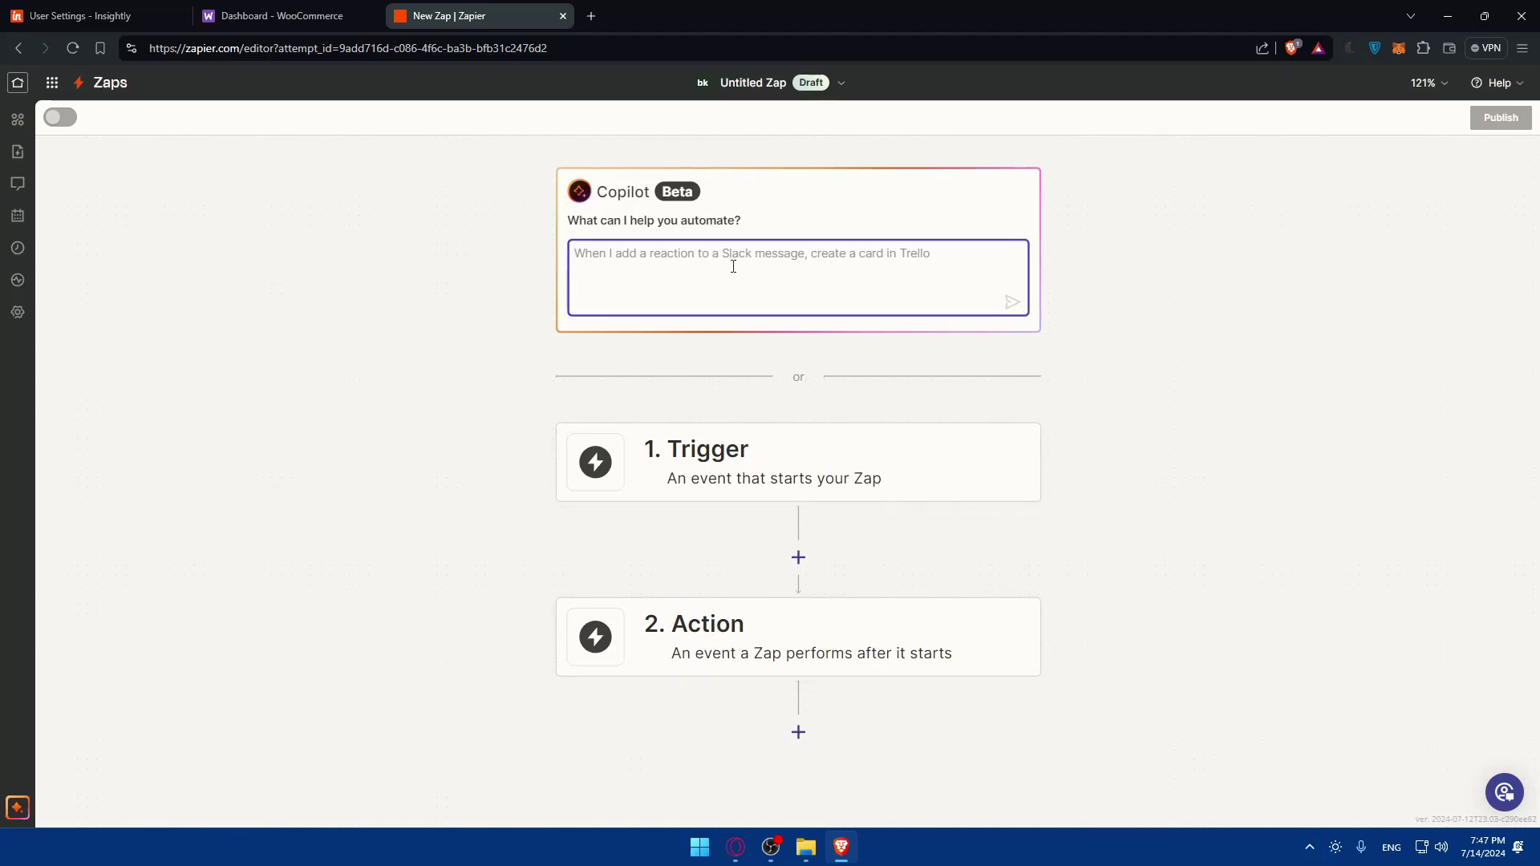
text(connect wo)
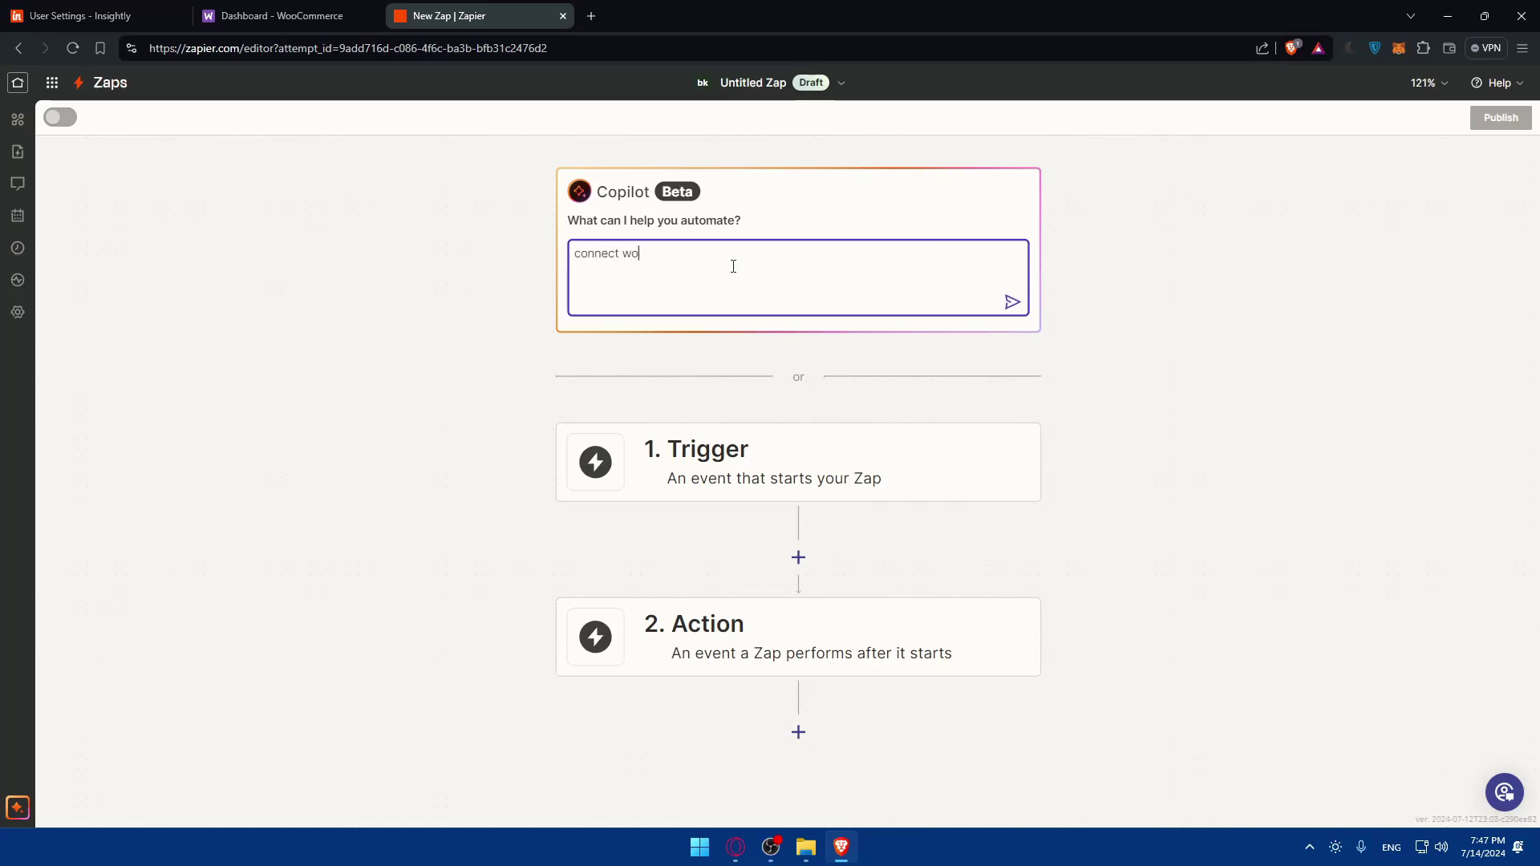
text(ocommerce to insightly)
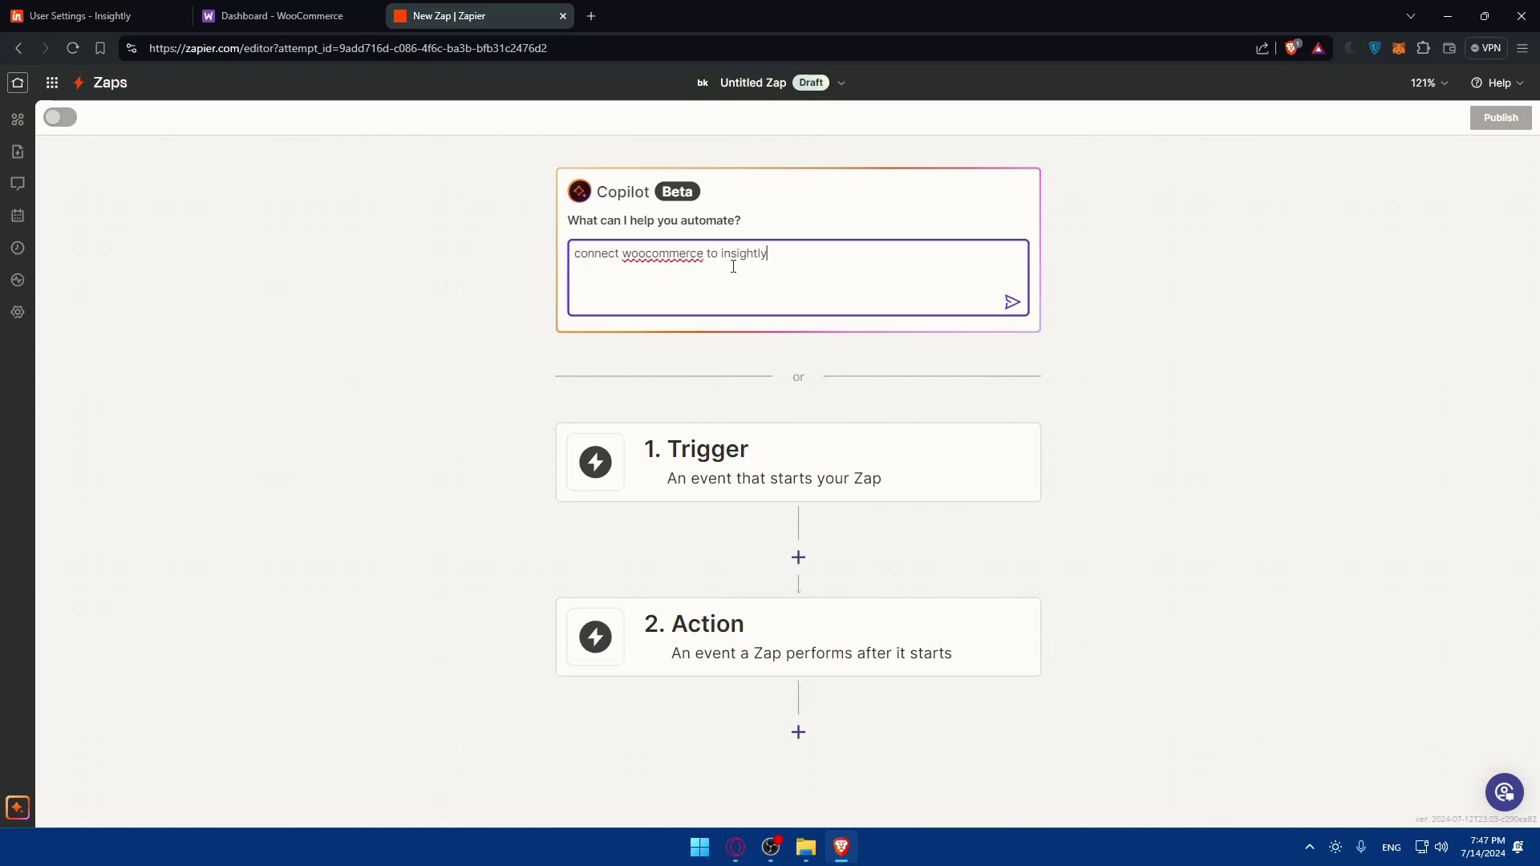
key(Return)
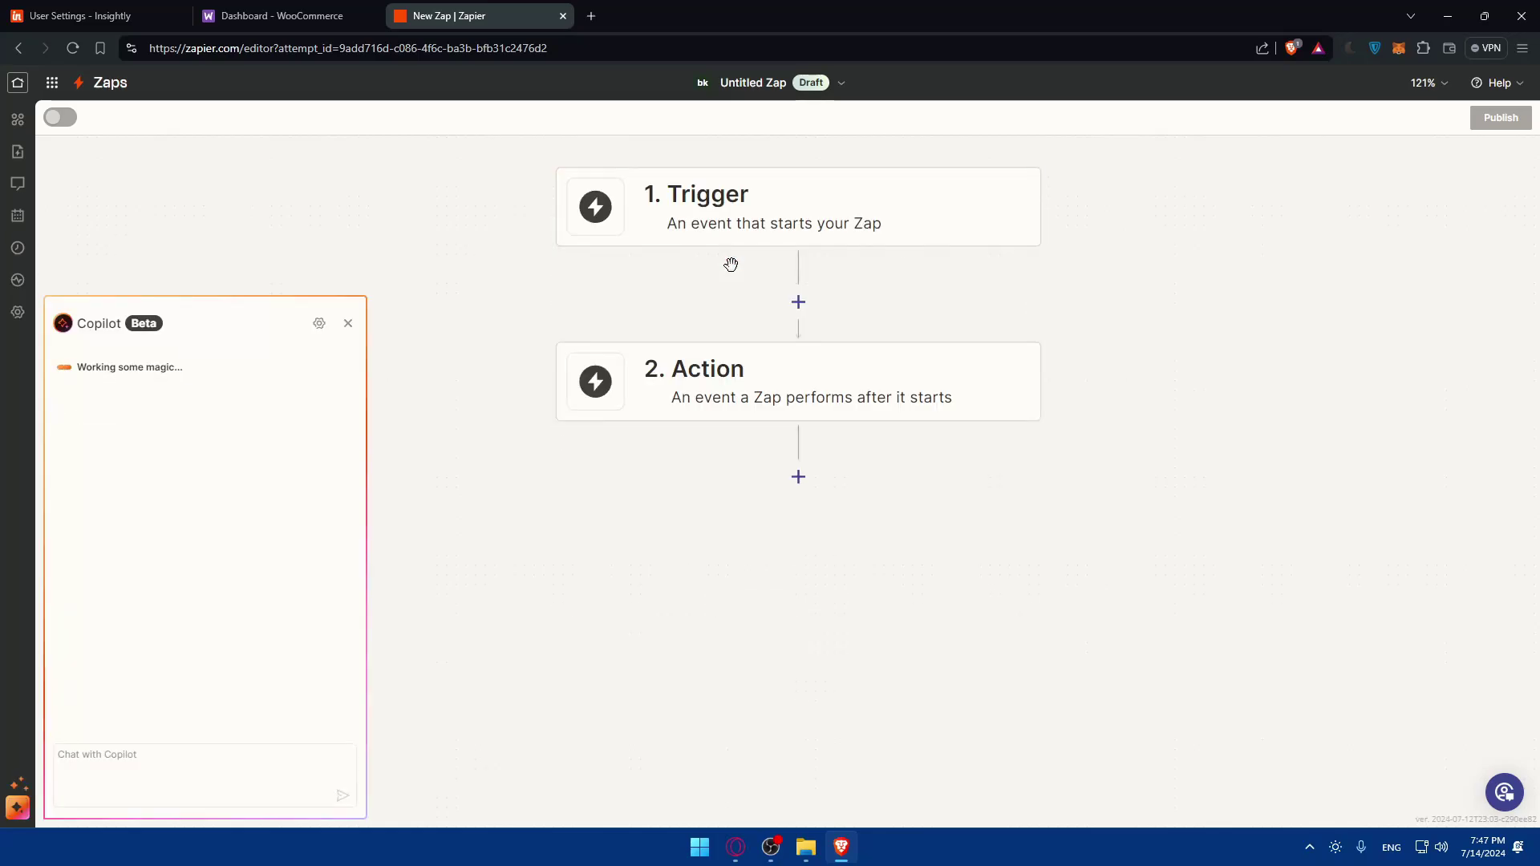
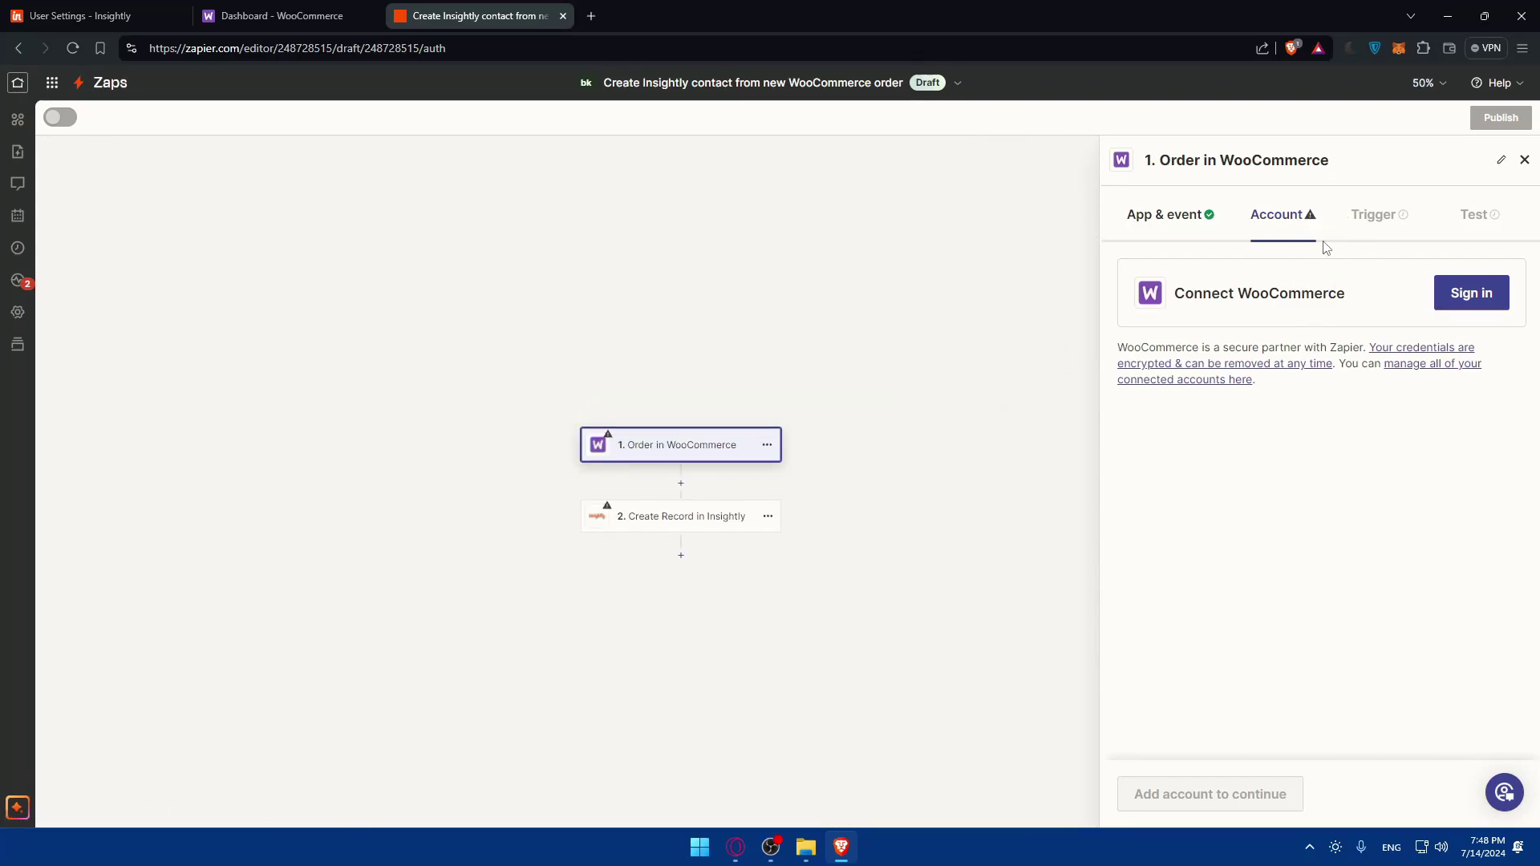
Step: Open the WooCommerce sign-in from the Order trigger, review its site address, username and application password fields, and close it
click(1468, 294)
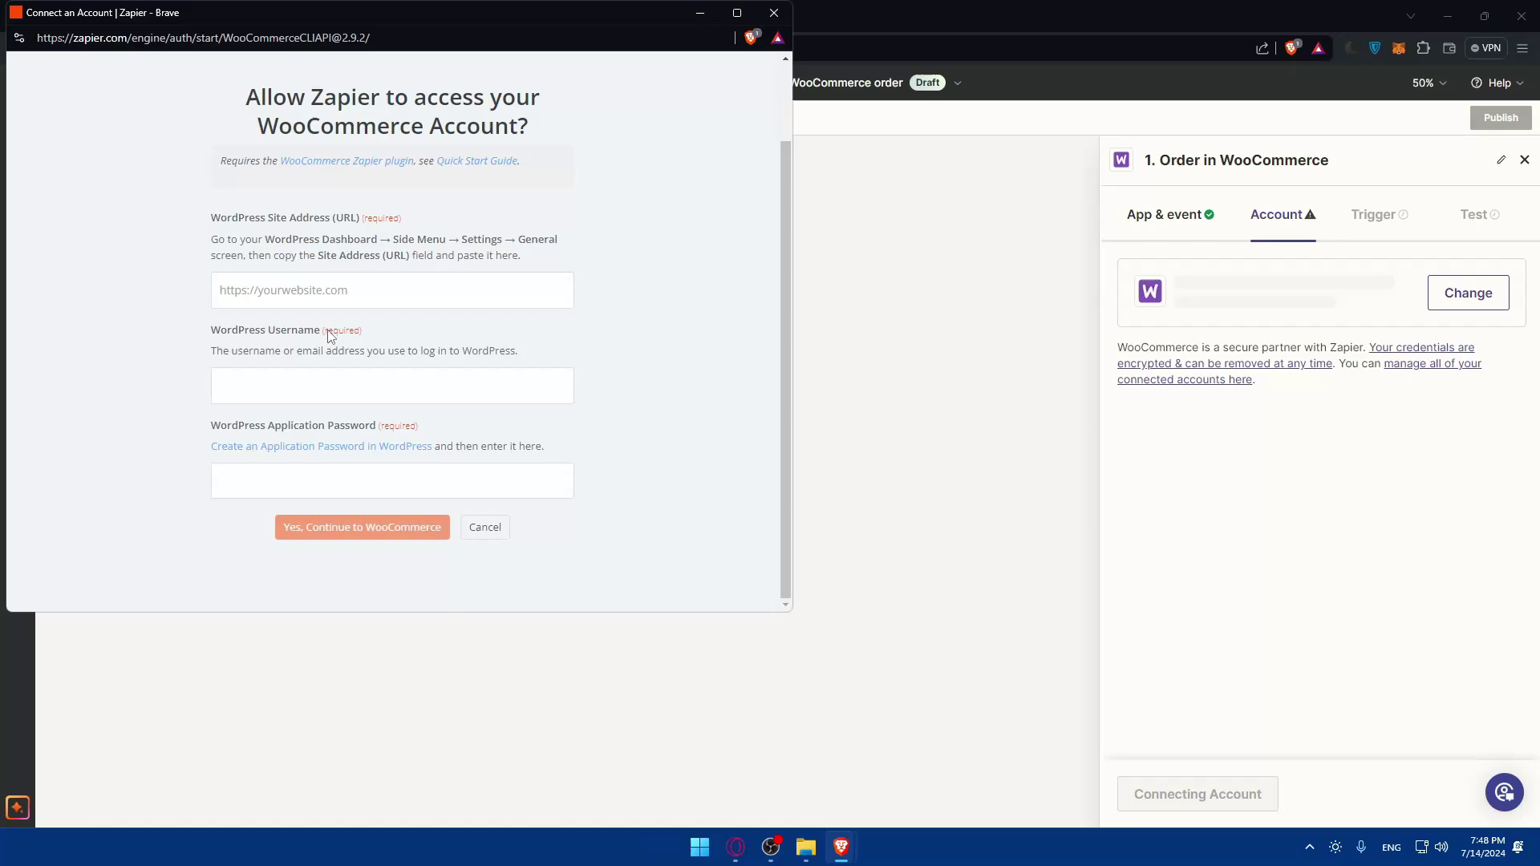
drag(327, 335, 211, 334)
click(239, 339)
drag(388, 435, 179, 426)
click(179, 426)
drag(367, 218, 203, 224)
click(264, 219)
drag(211, 334, 314, 334)
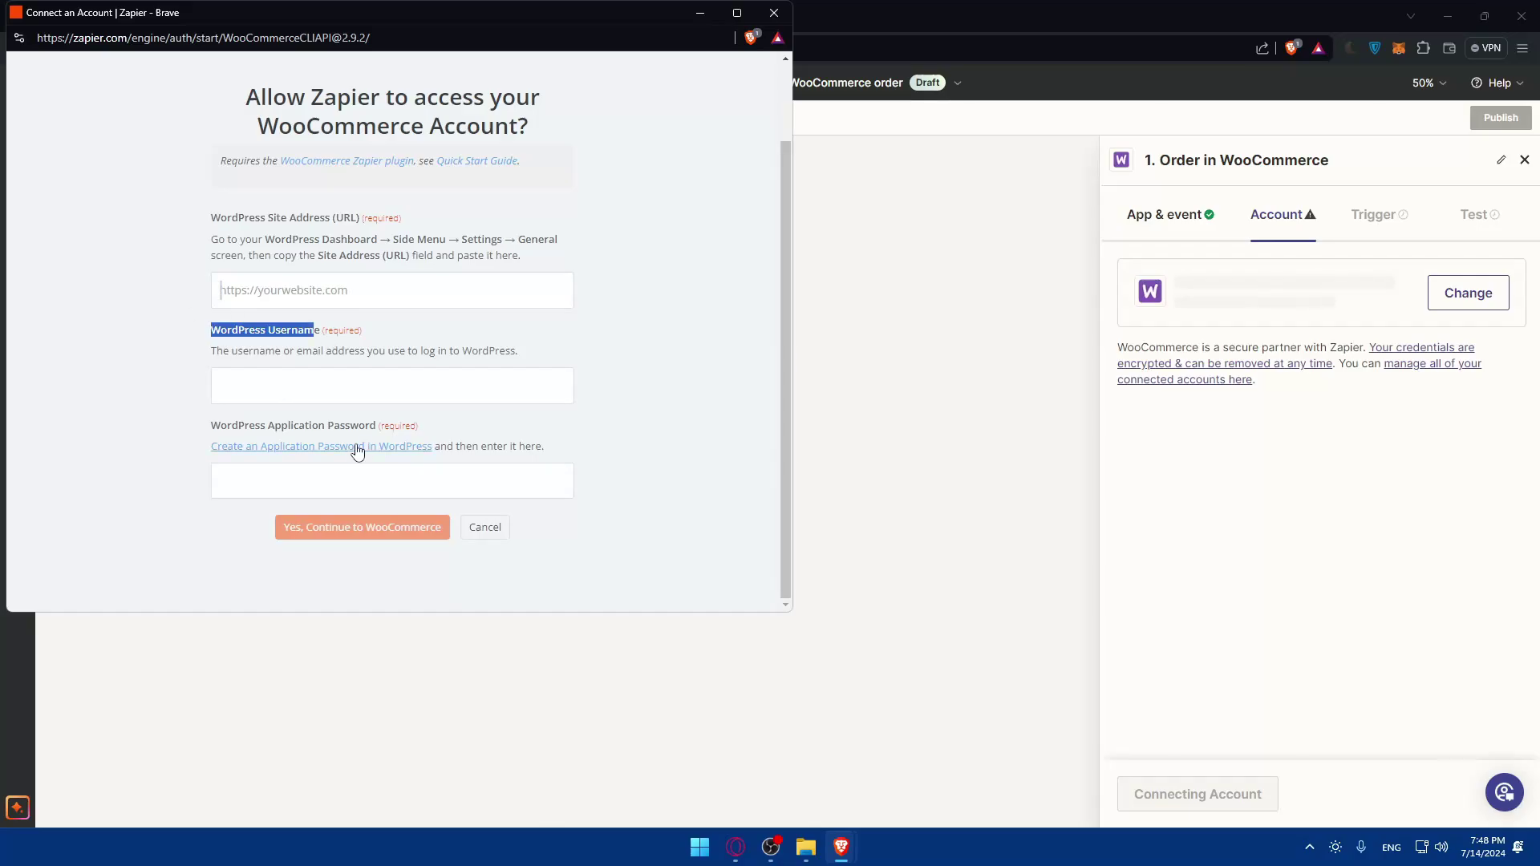
drag(278, 442, 210, 424)
click(210, 424)
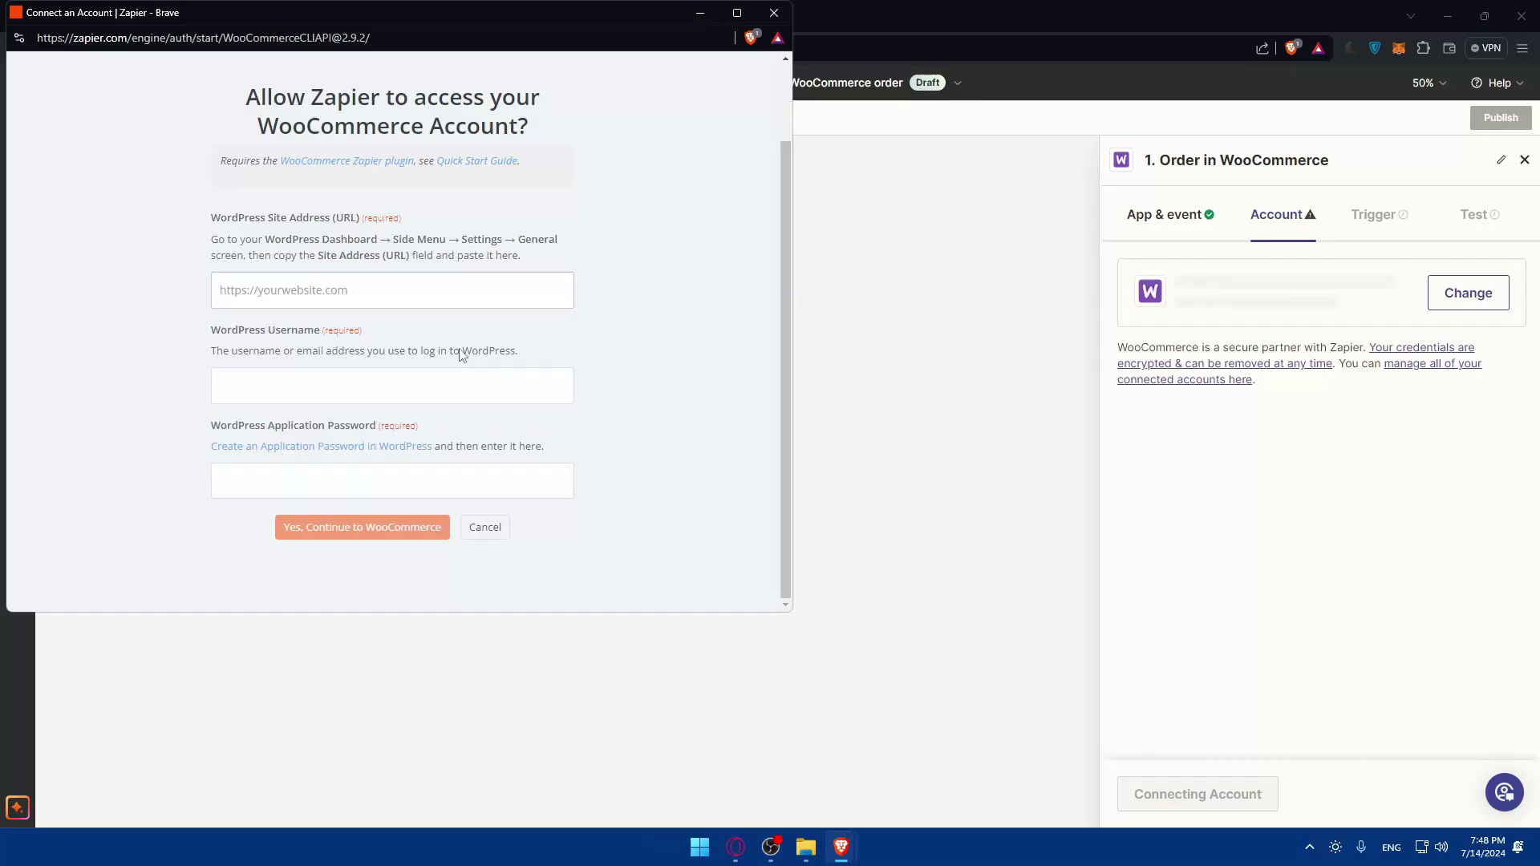
click(774, 13)
click(589, 18)
text(l)
key(Return)
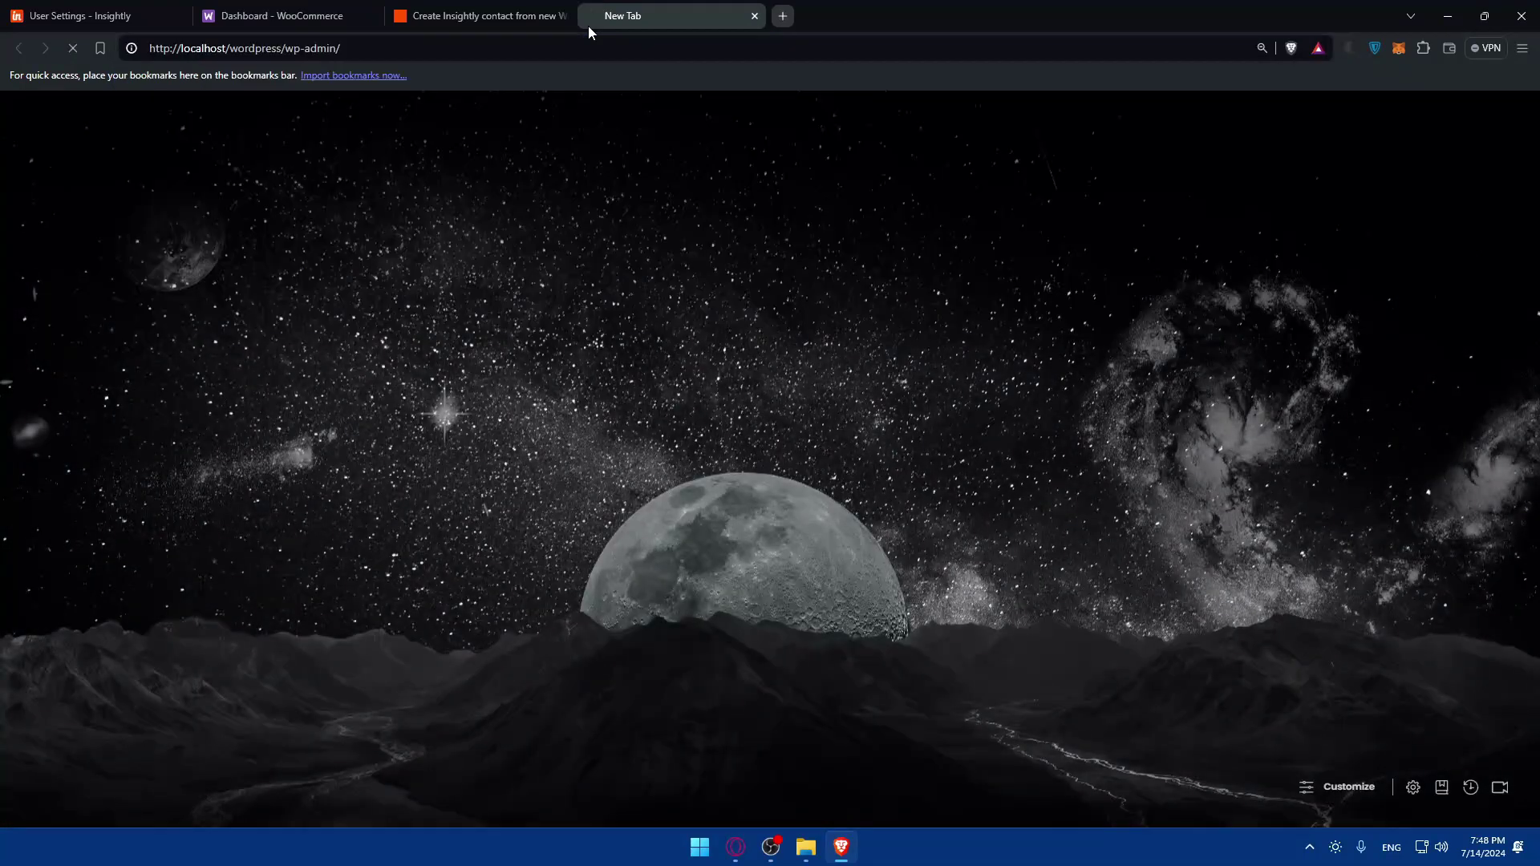
click(756, 16)
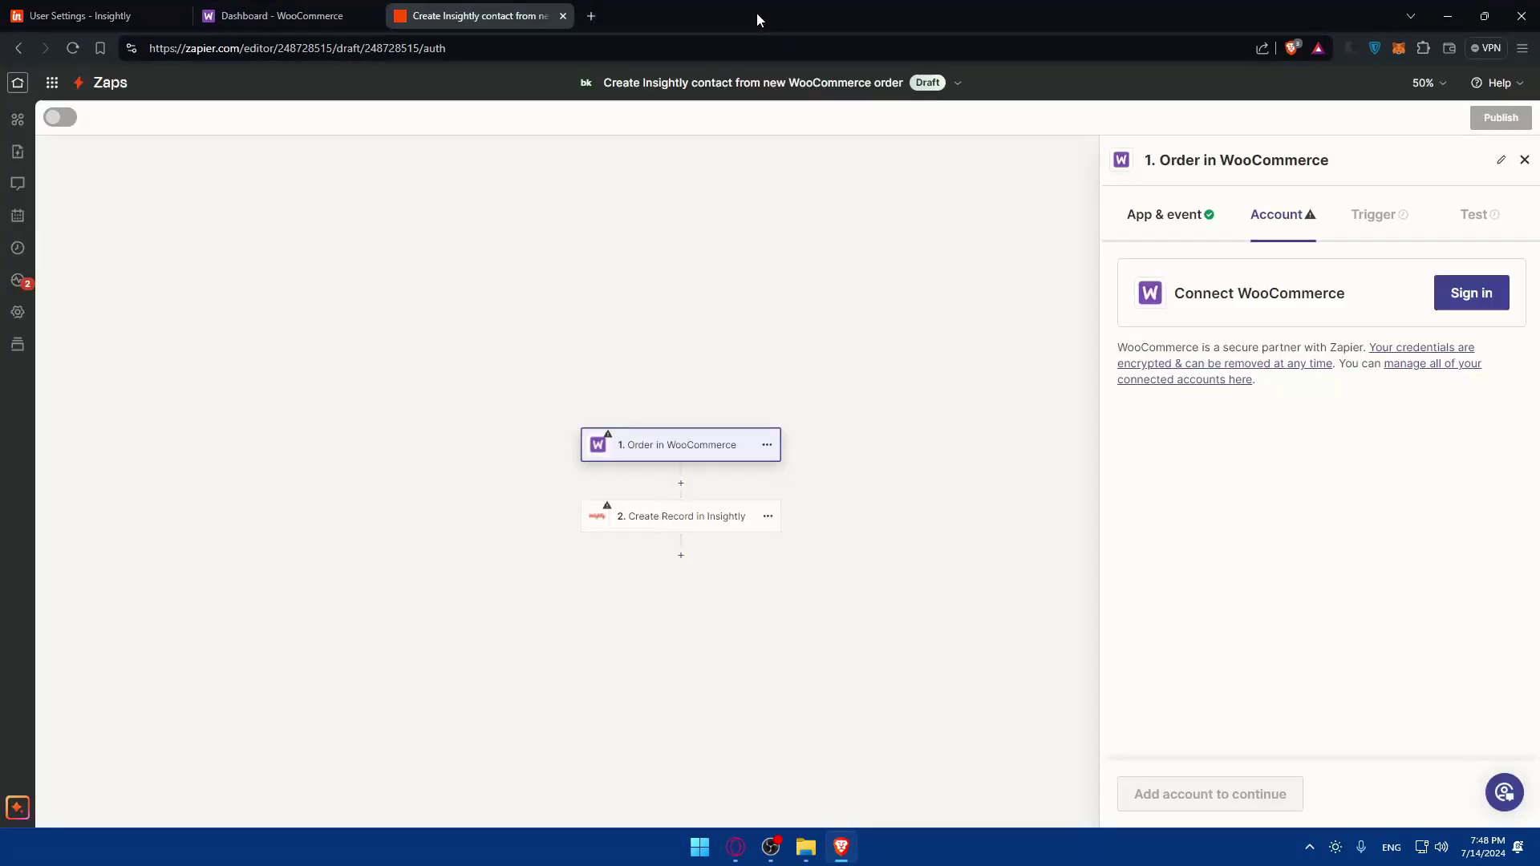
click(1450, 297)
Step: Look through the available WooCommerce trigger events, leave Order selected and close the trigger's settings
click(1162, 226)
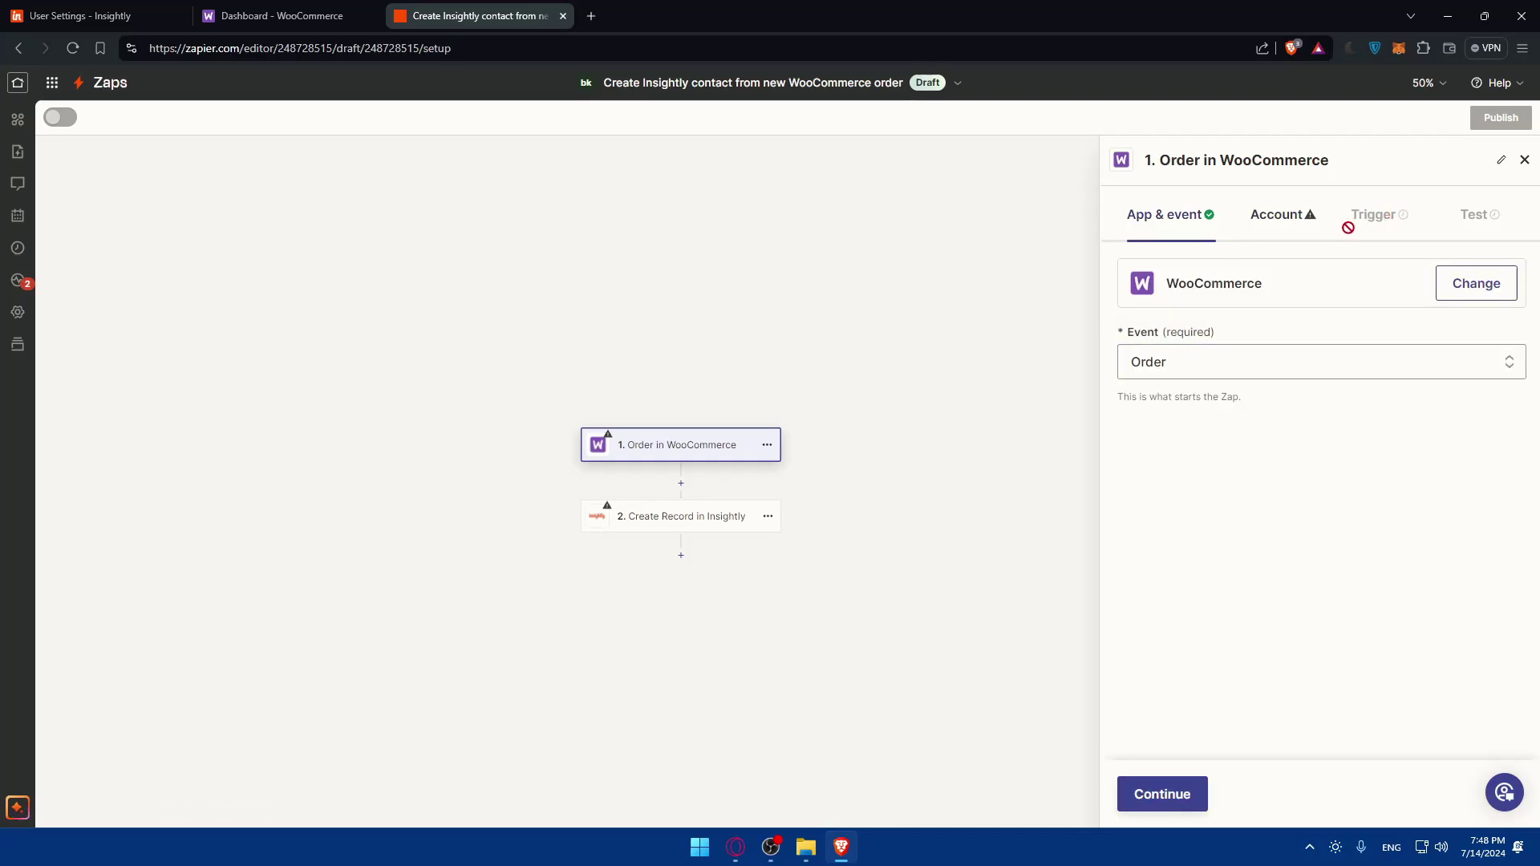
click(1194, 364)
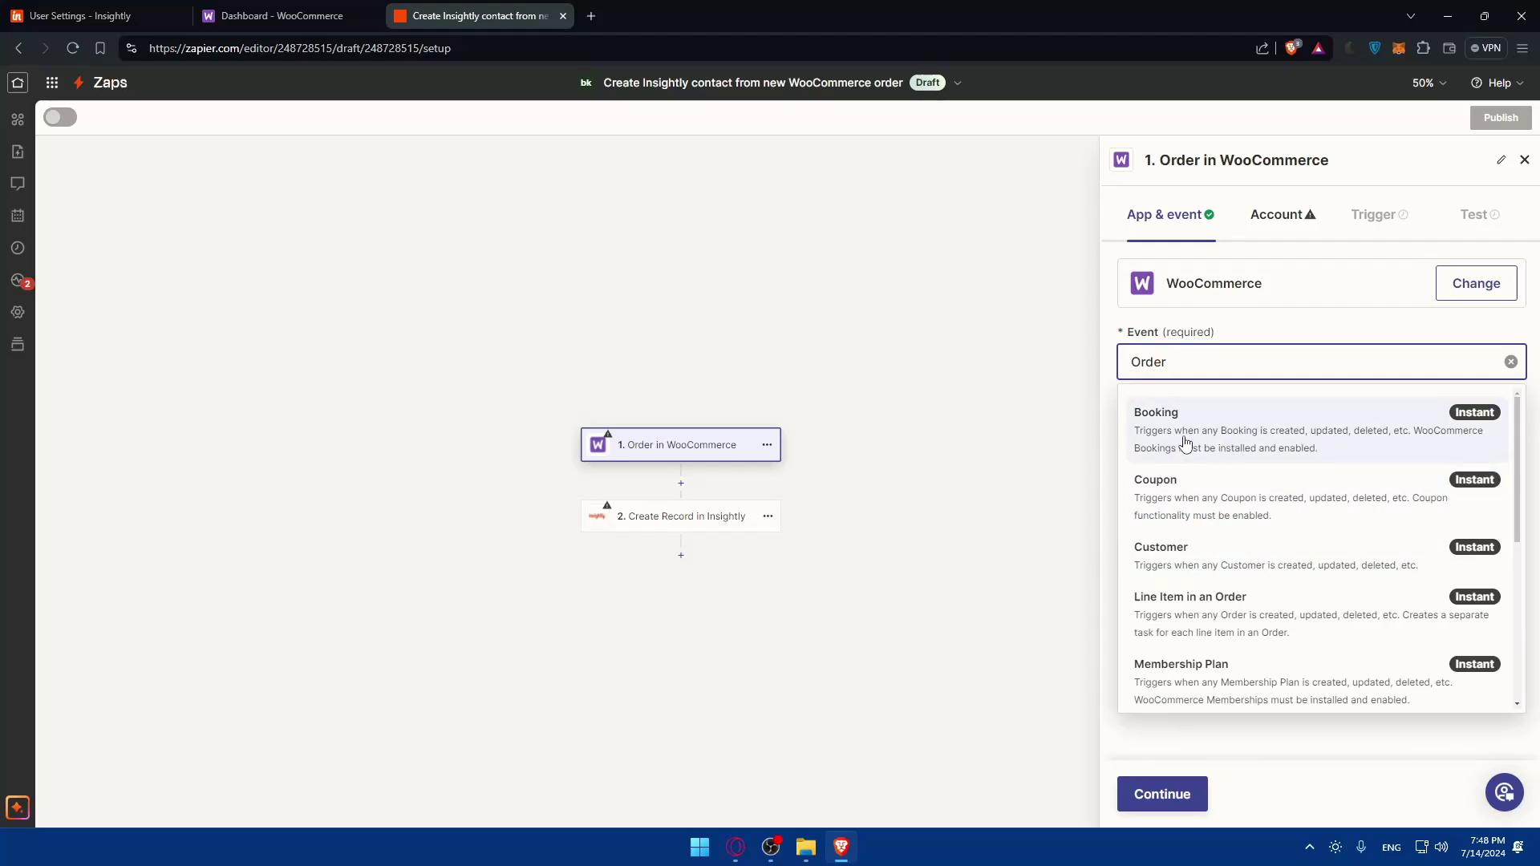
scroll(1186, 501, down, 3)
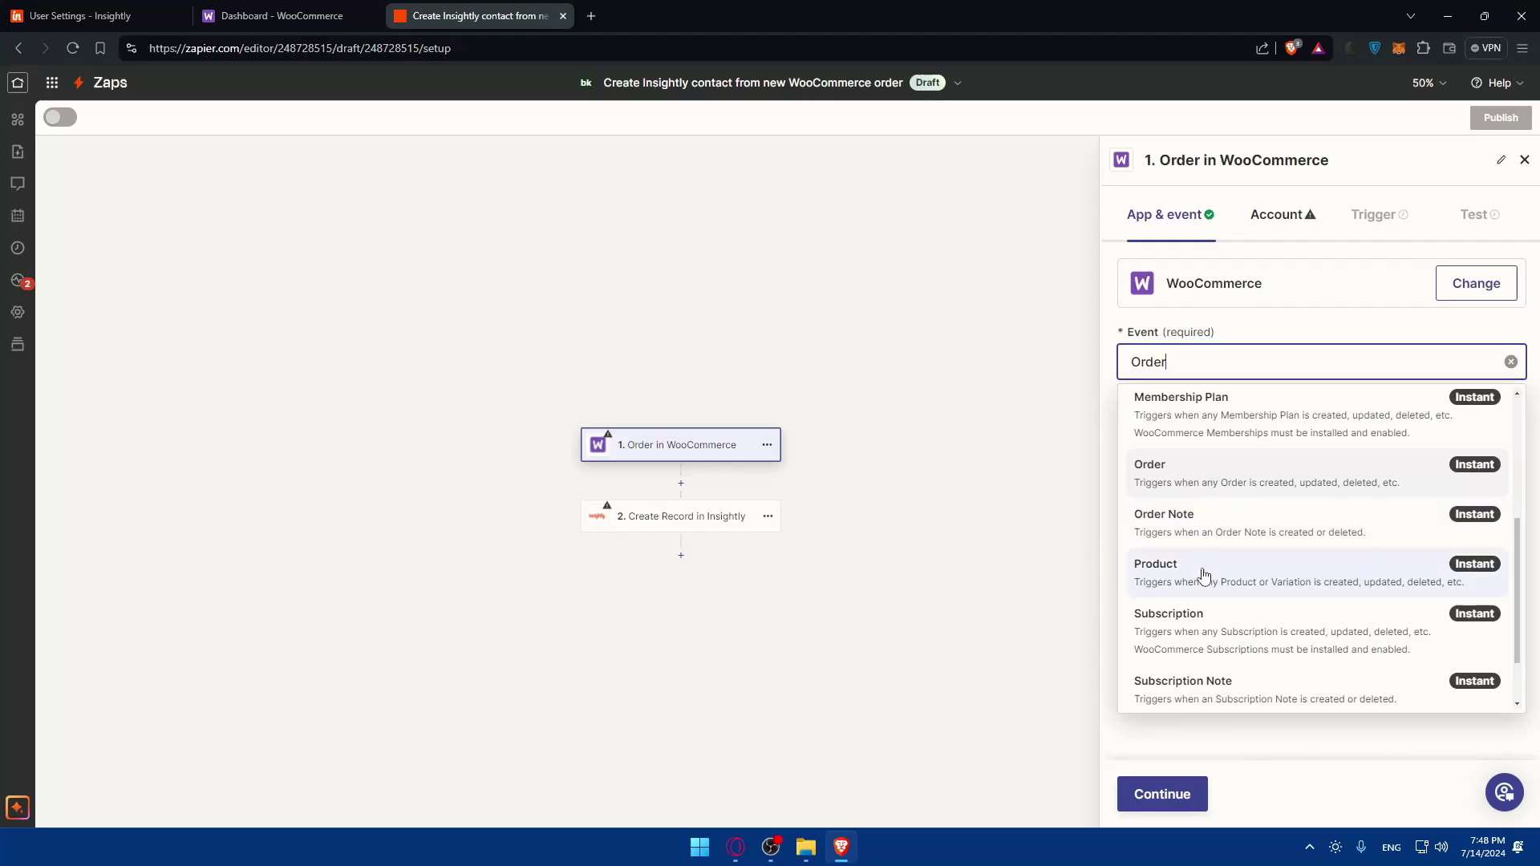
scroll(1207, 574, down, 2)
scroll(1215, 570, up, 3)
scroll(1220, 568, down, 2)
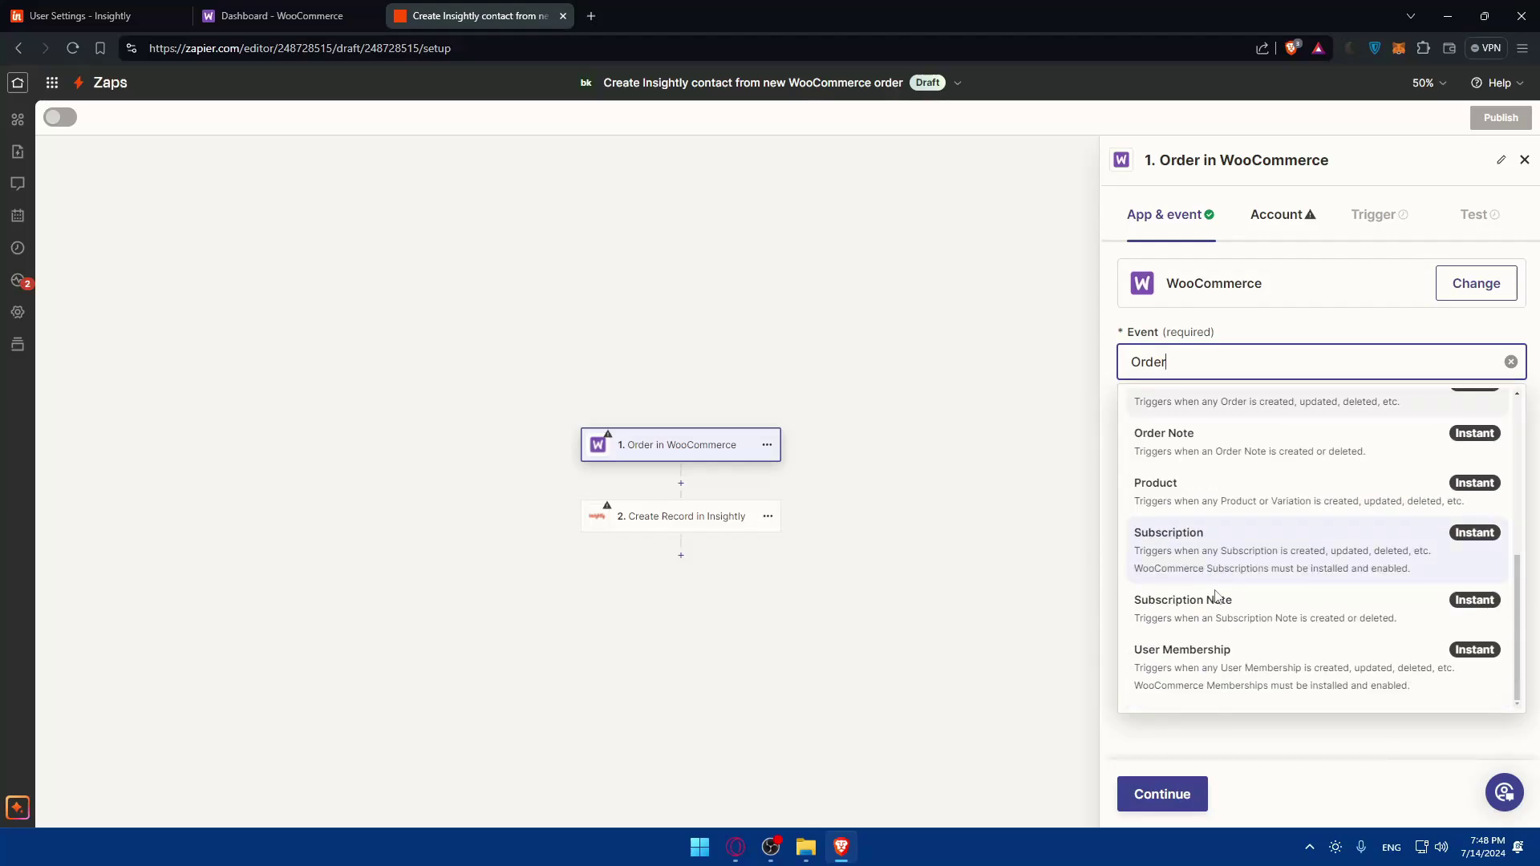
click(1287, 720)
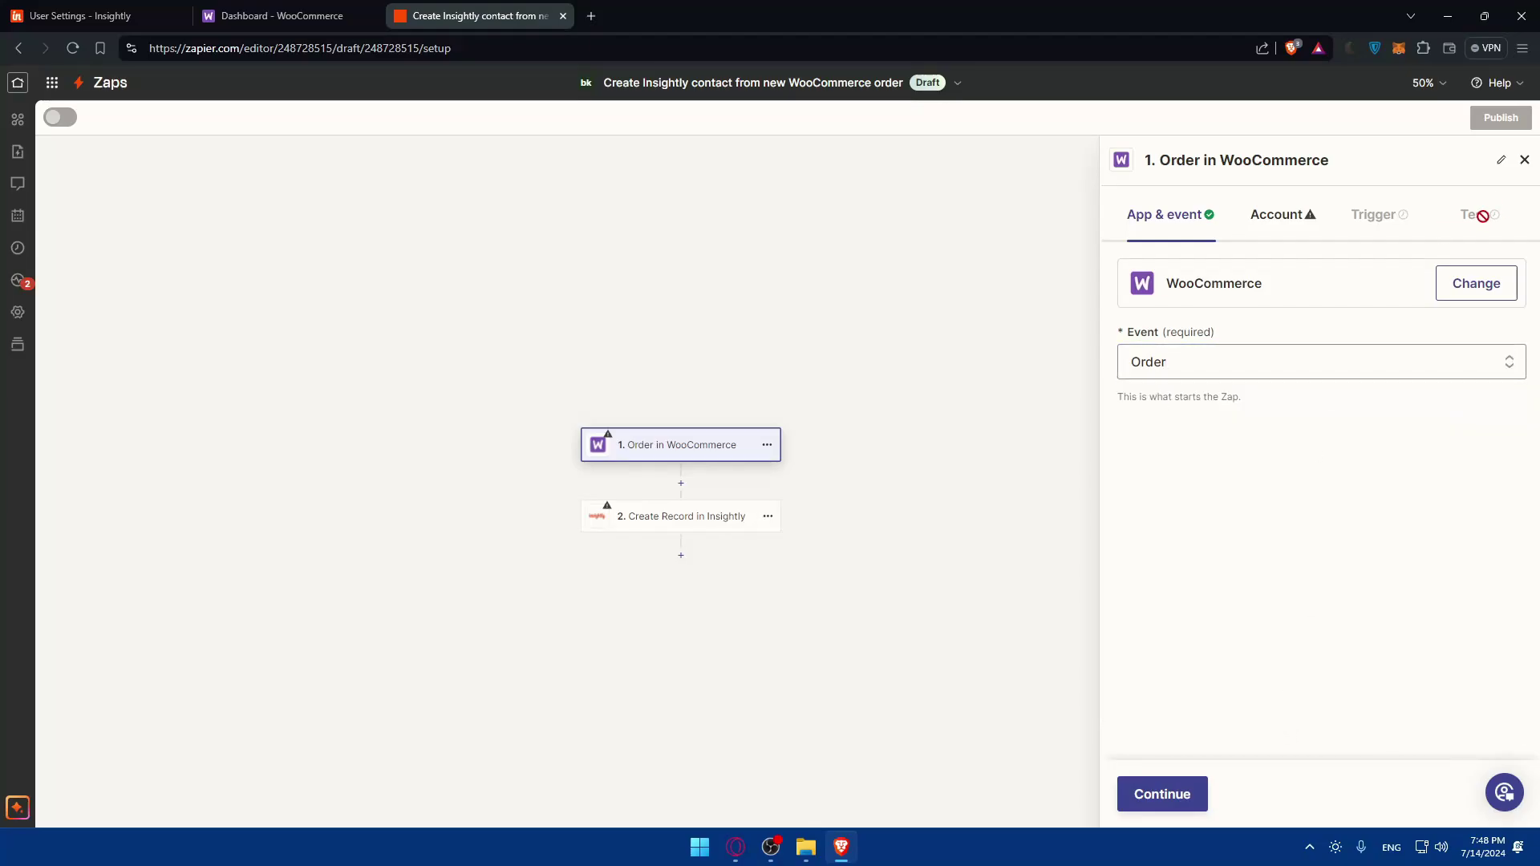
click(1524, 160)
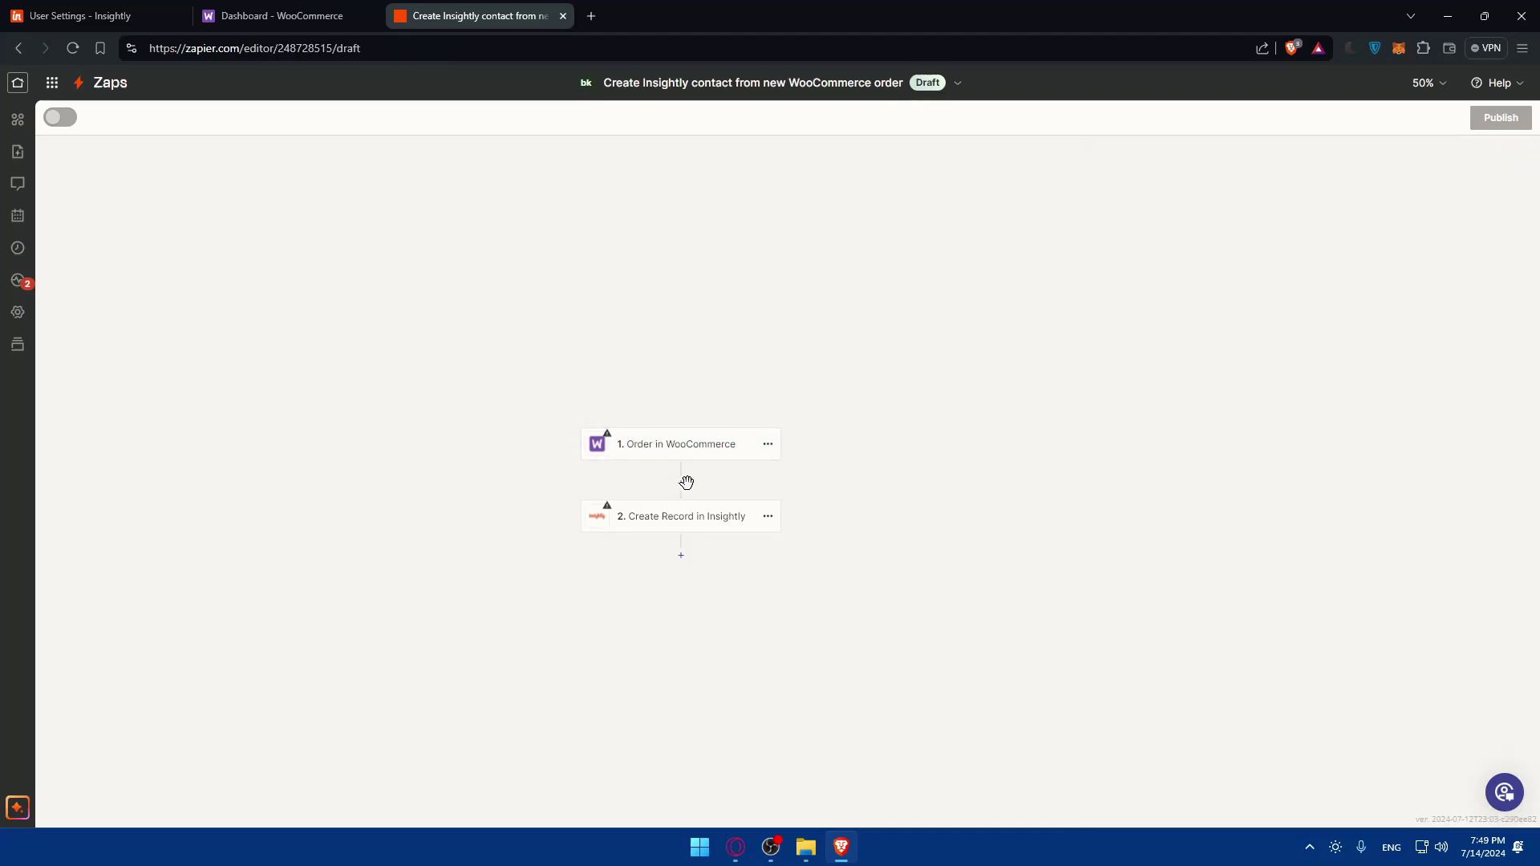
Step: Open the Create Record in Insightly step and view the choices for its required Insightly Object
click(676, 519)
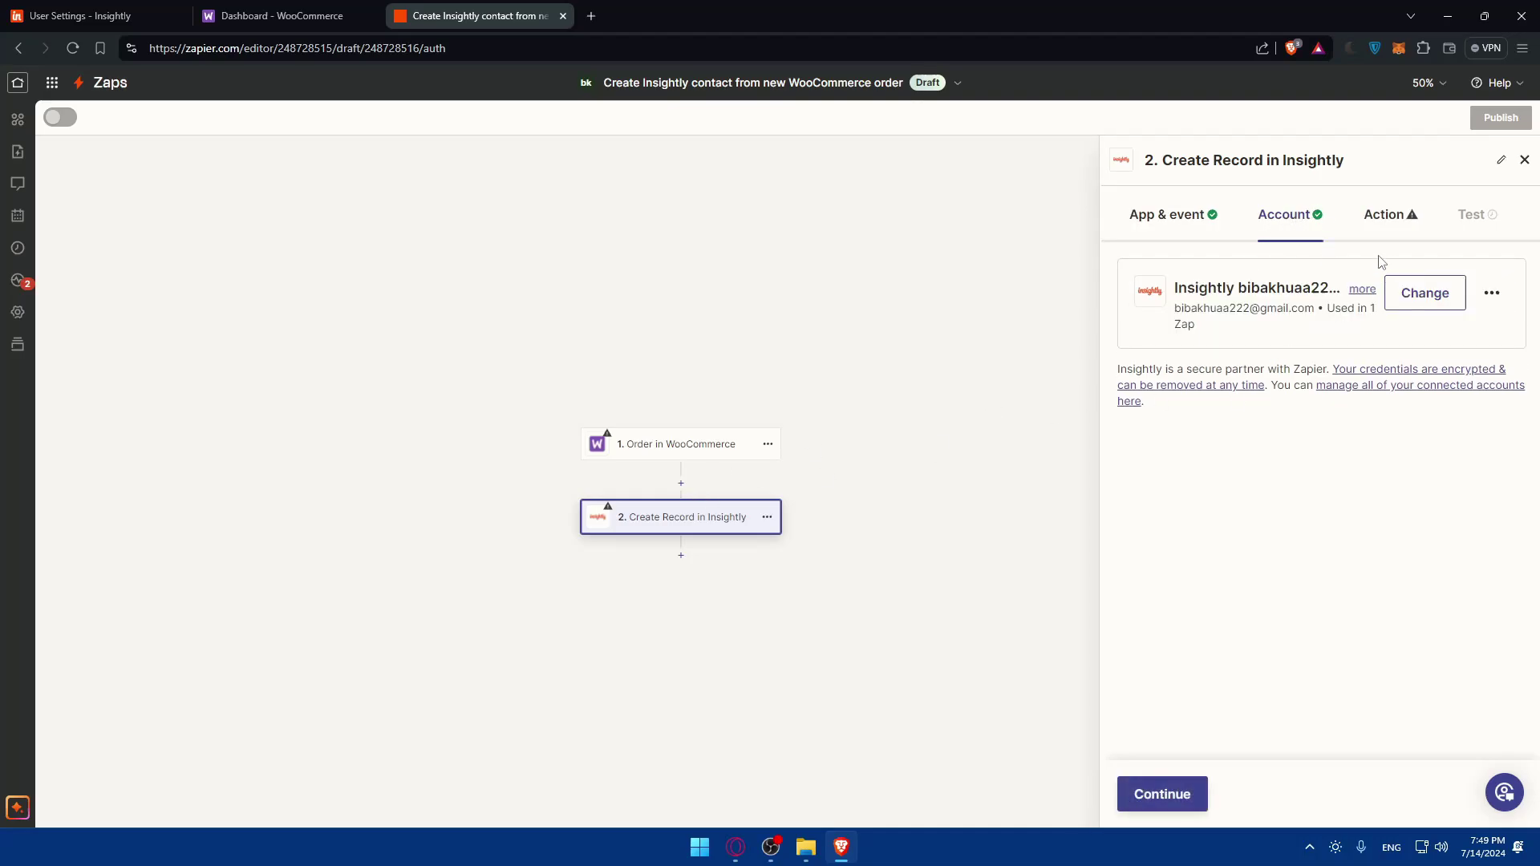
click(1381, 215)
click(1266, 351)
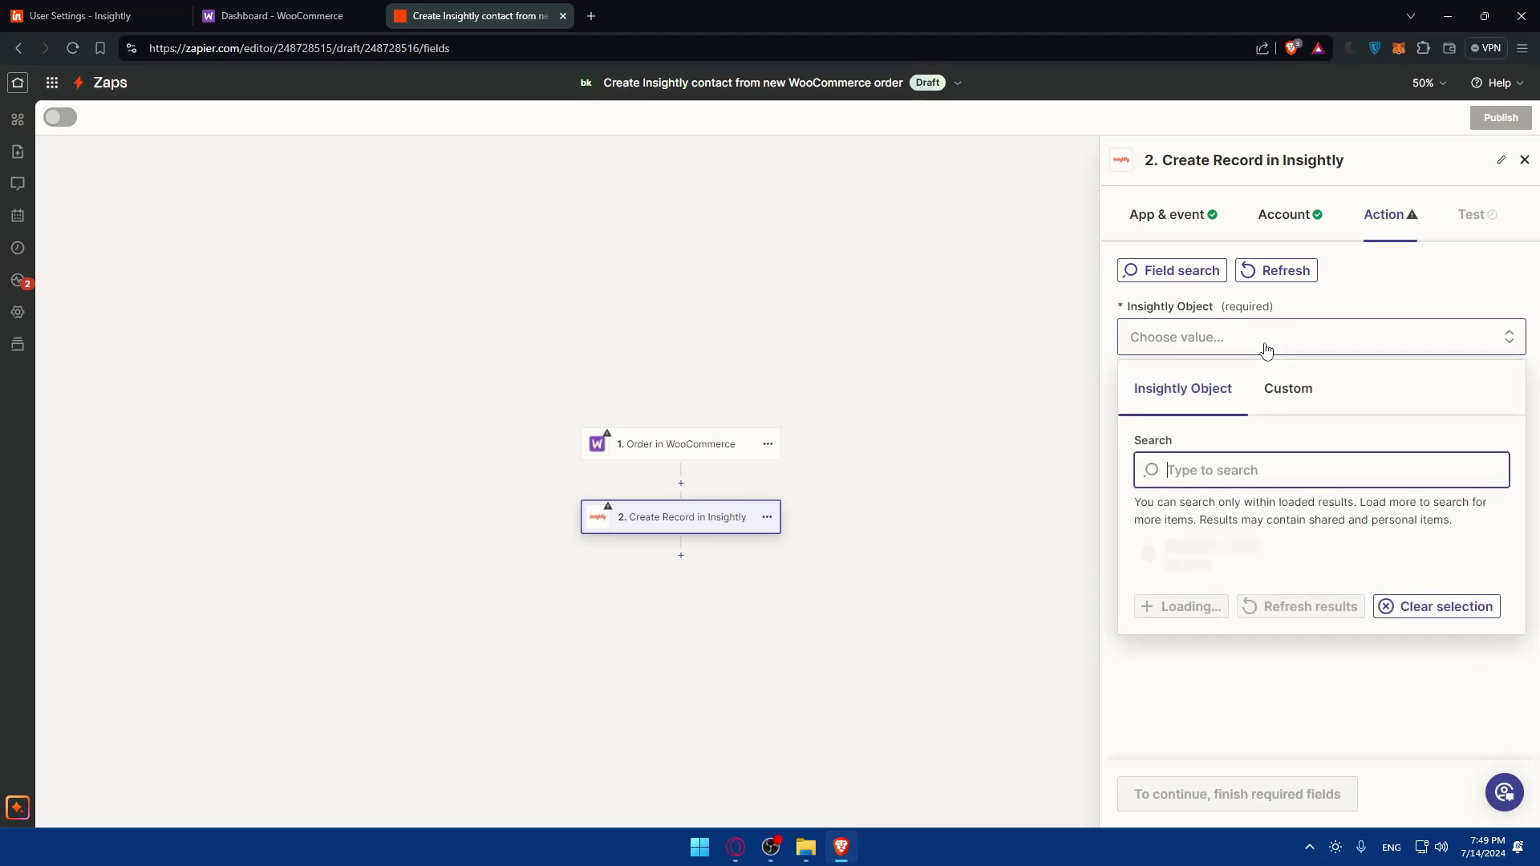
Step: Try Update Record as the event of the Zap's Insightly action, and settle on Find Record
click(1209, 215)
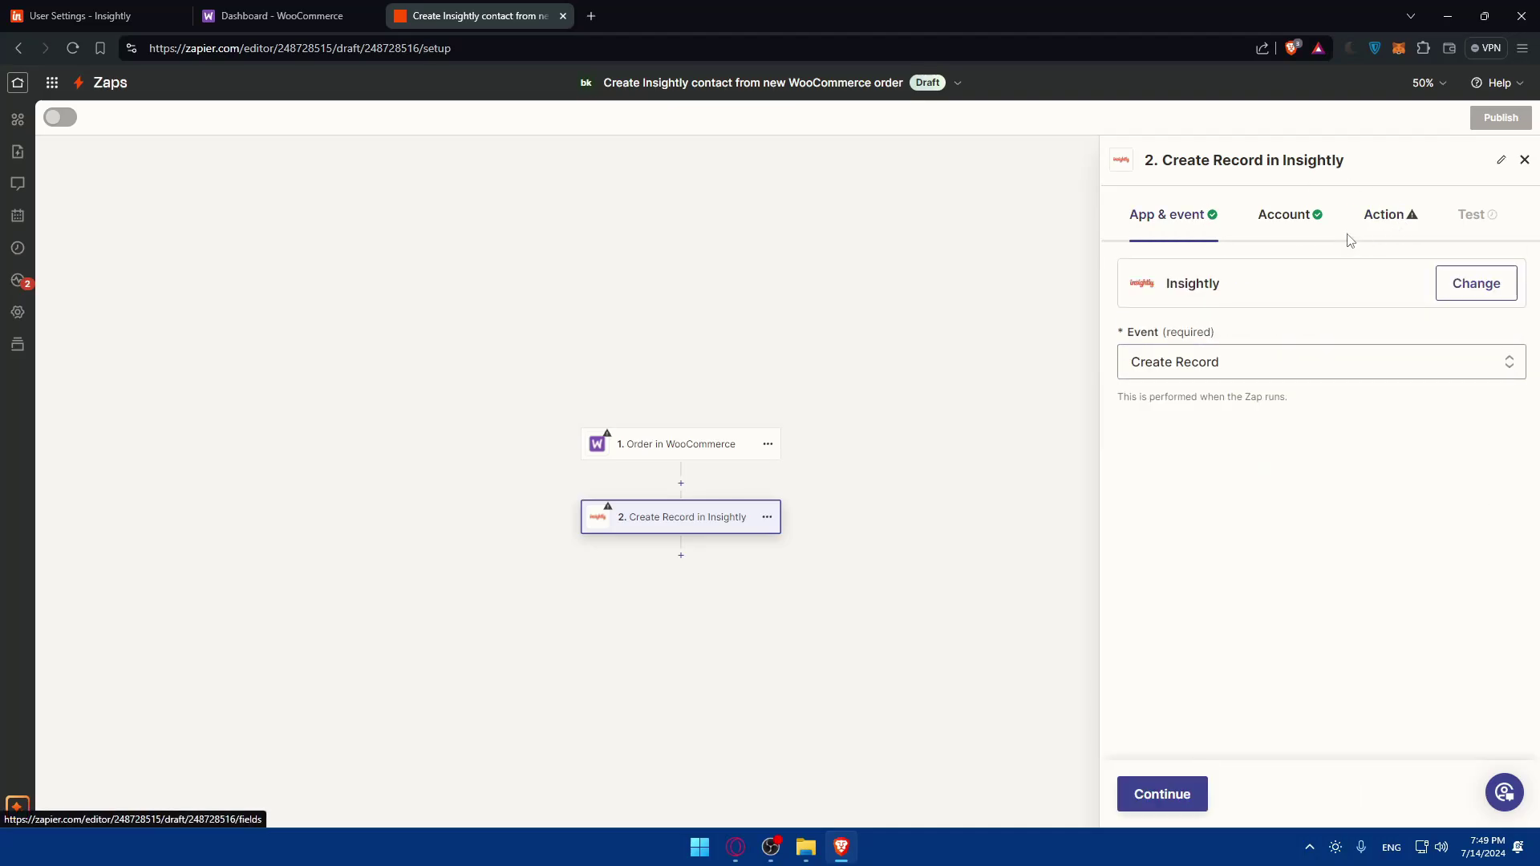
click(1221, 362)
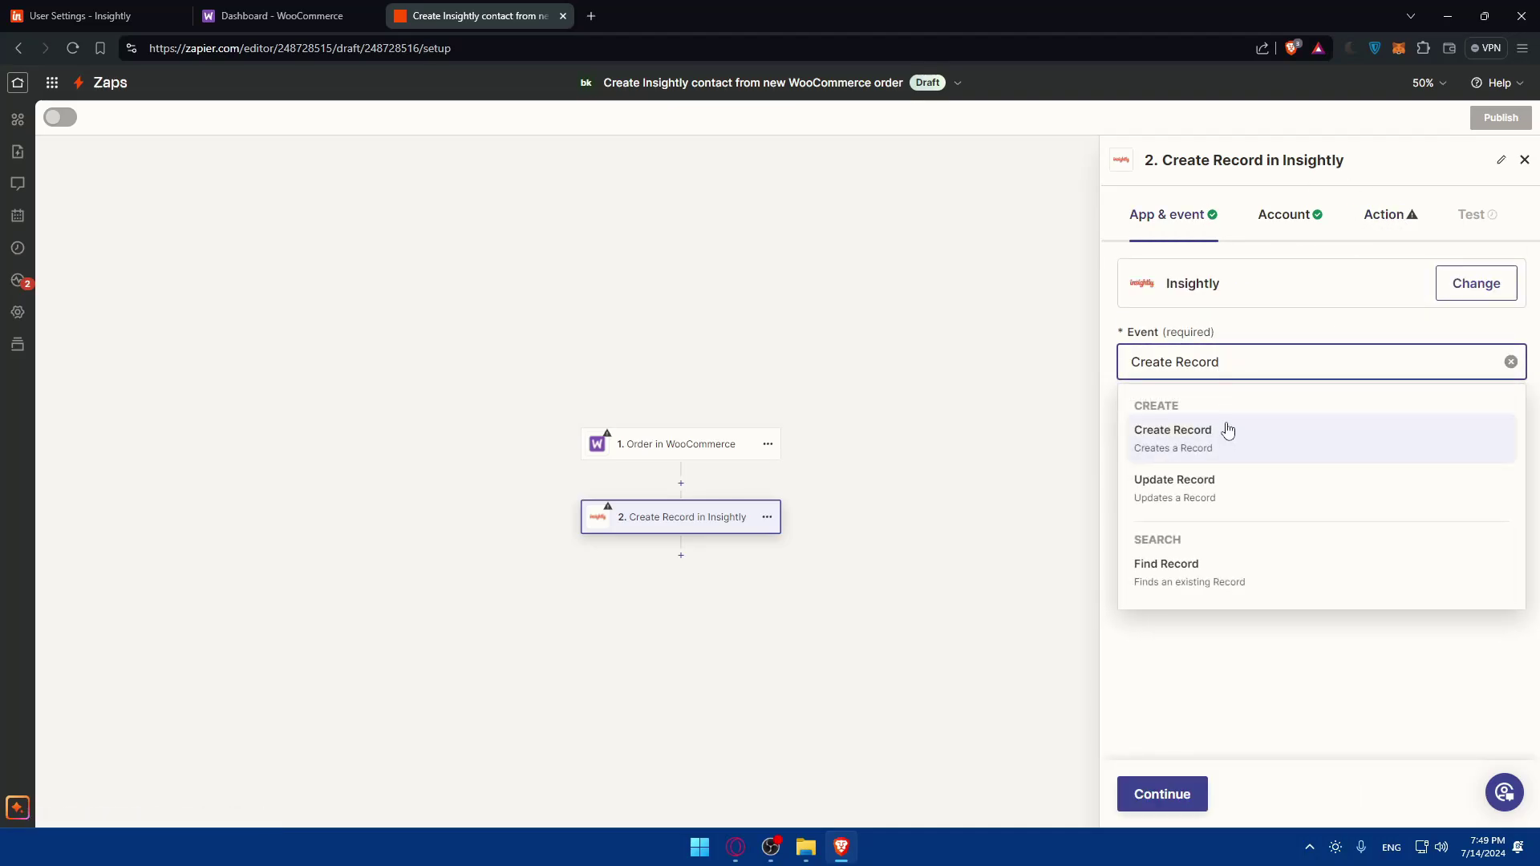
click(1203, 493)
click(1211, 361)
click(1193, 566)
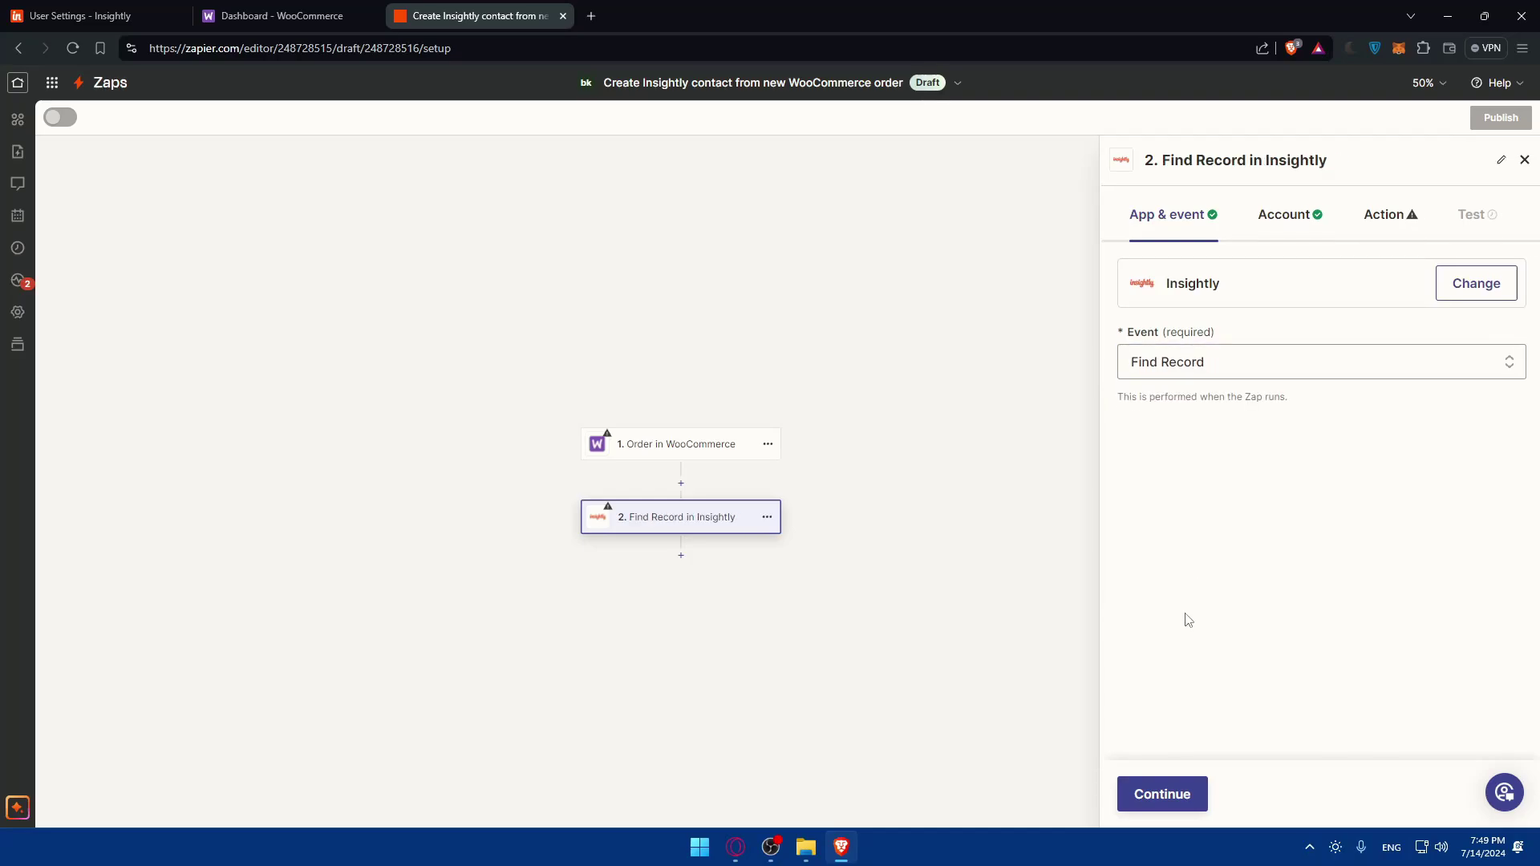
Step: Review the Find Record fields, change the Insightly action's event to Update Record and open its field settings
click(1392, 215)
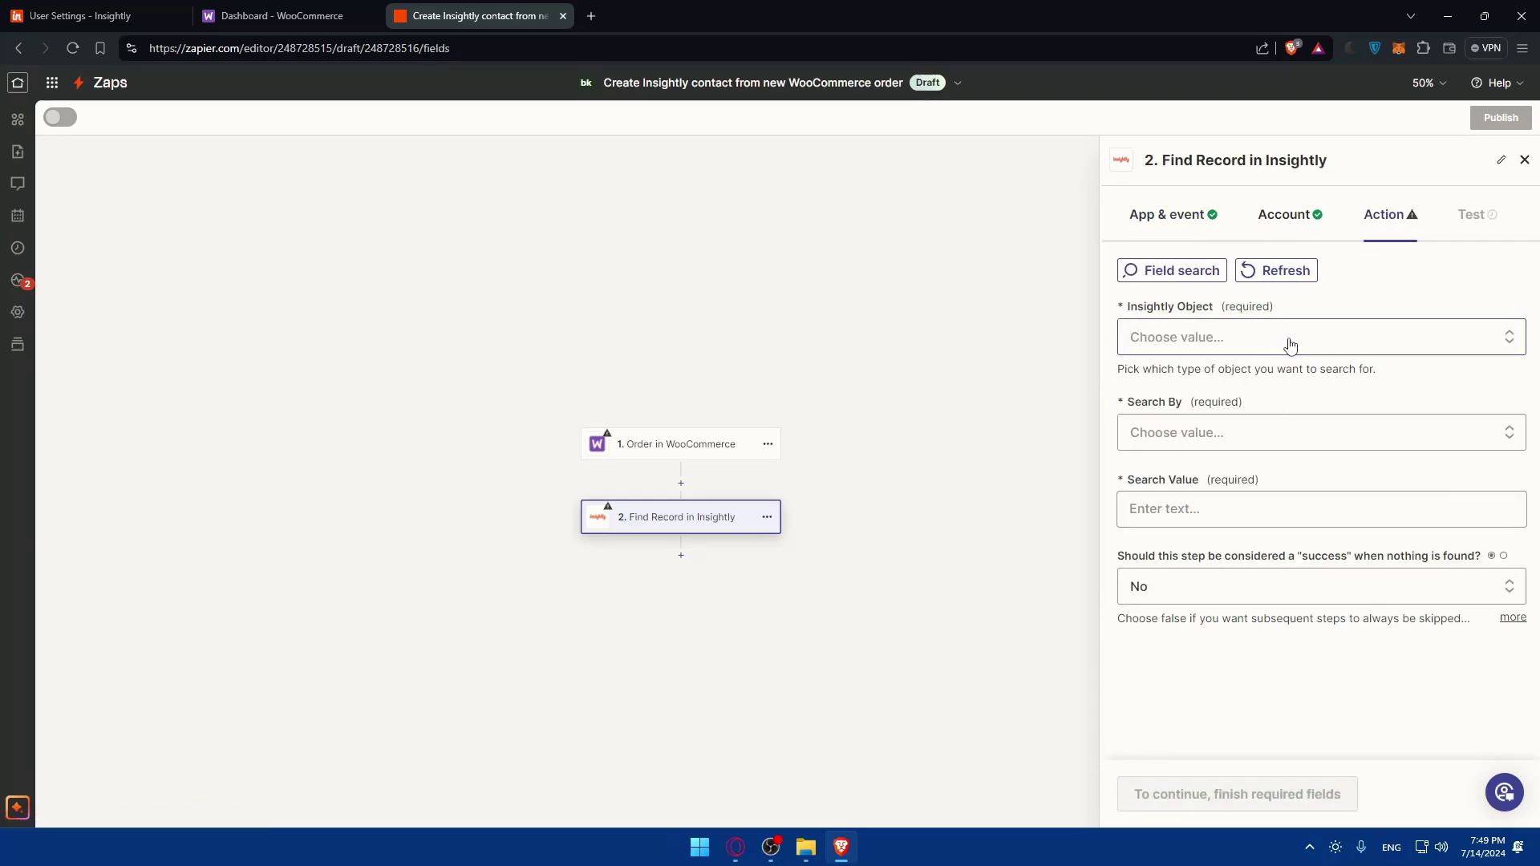
click(1191, 217)
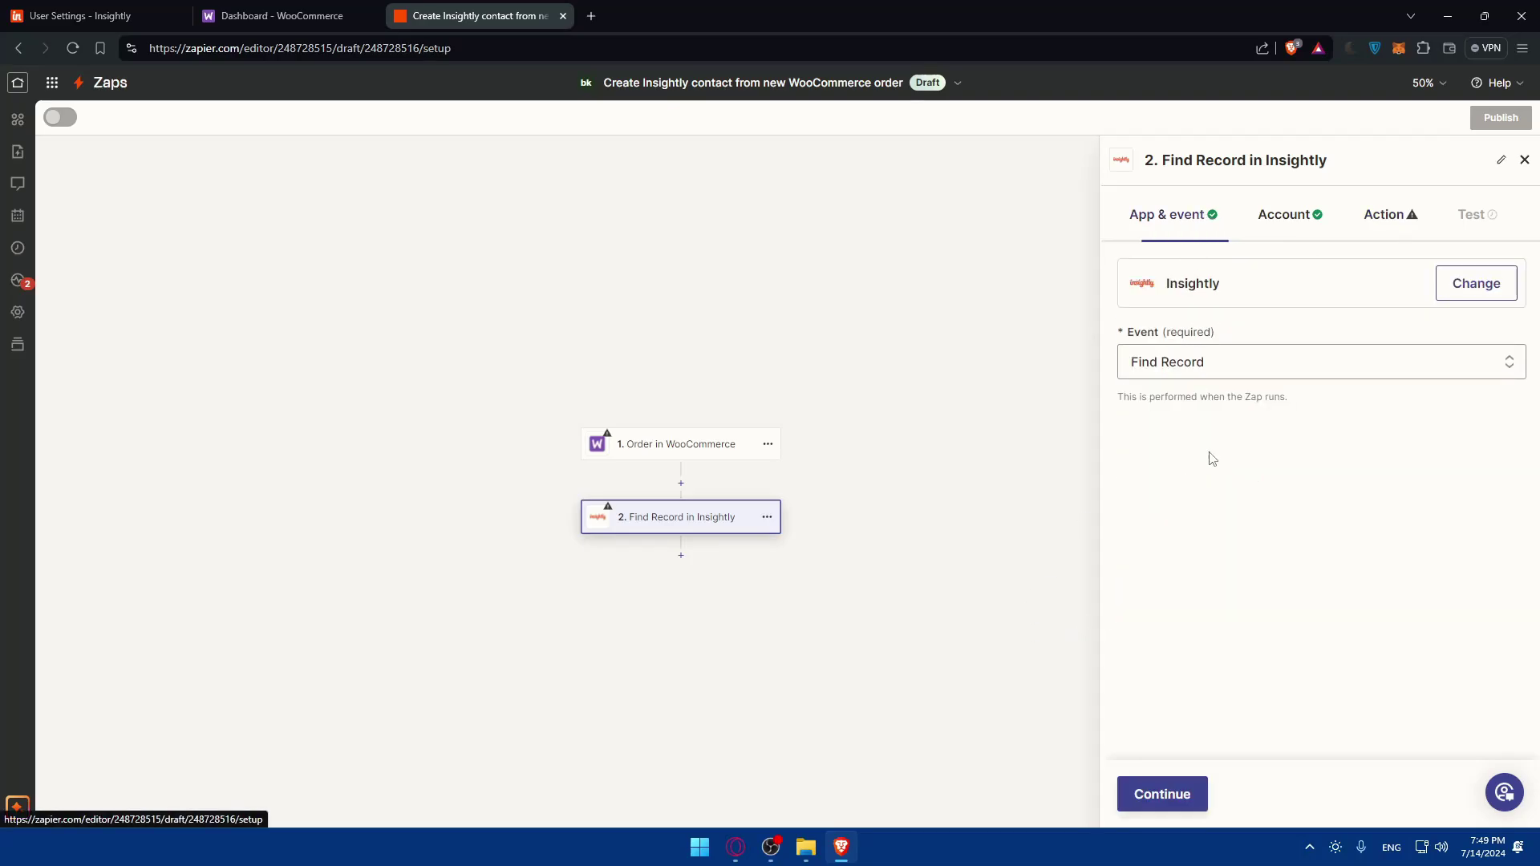
click(1207, 362)
click(1207, 505)
click(1381, 226)
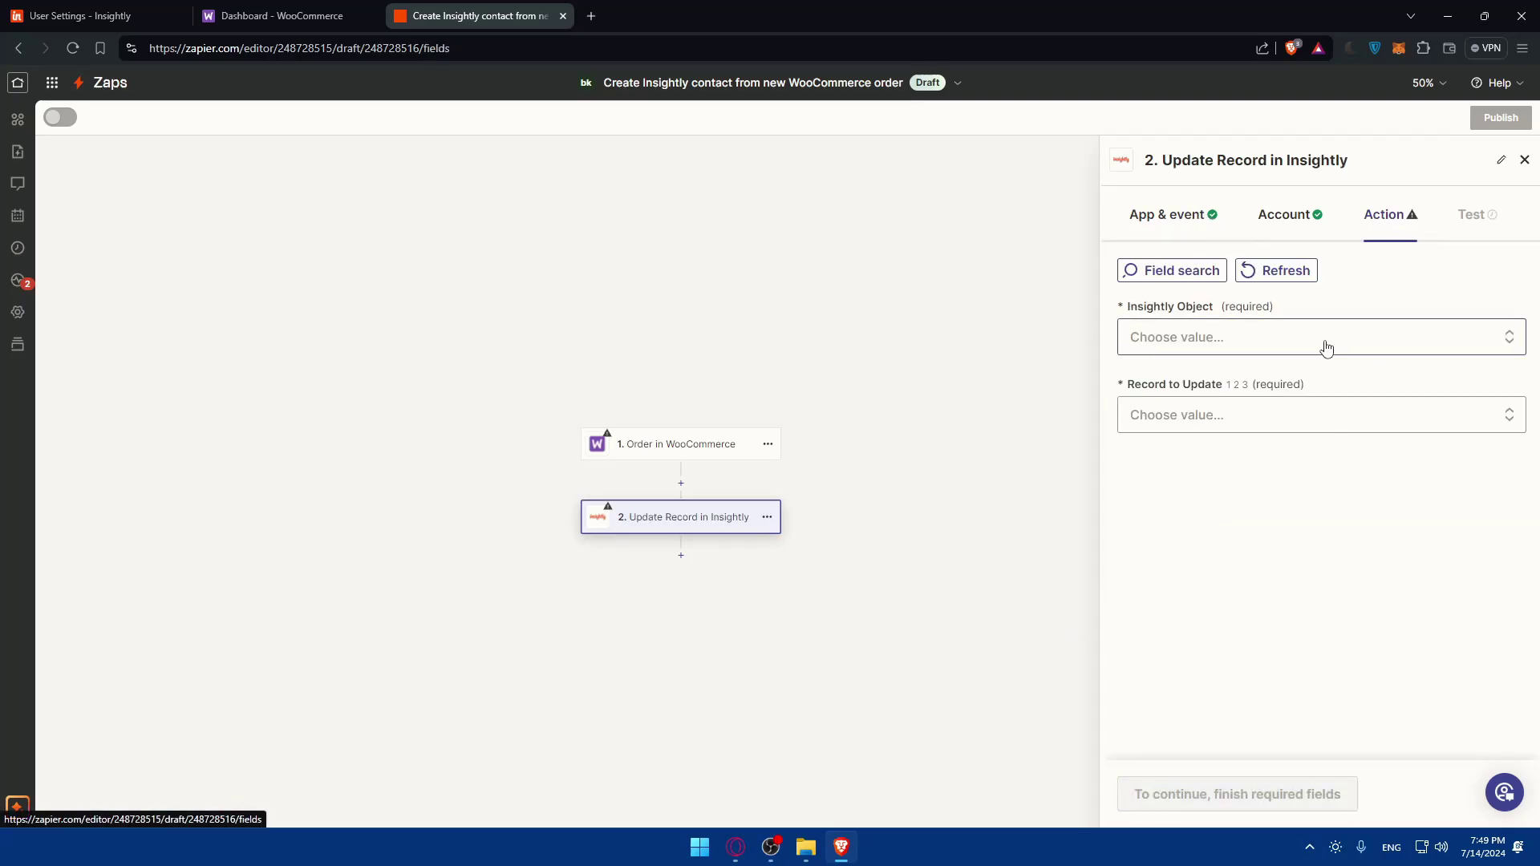
Step: Choose Comment as the Update Record step's Insightly Object and look through the choices for Record to Update
click(1219, 347)
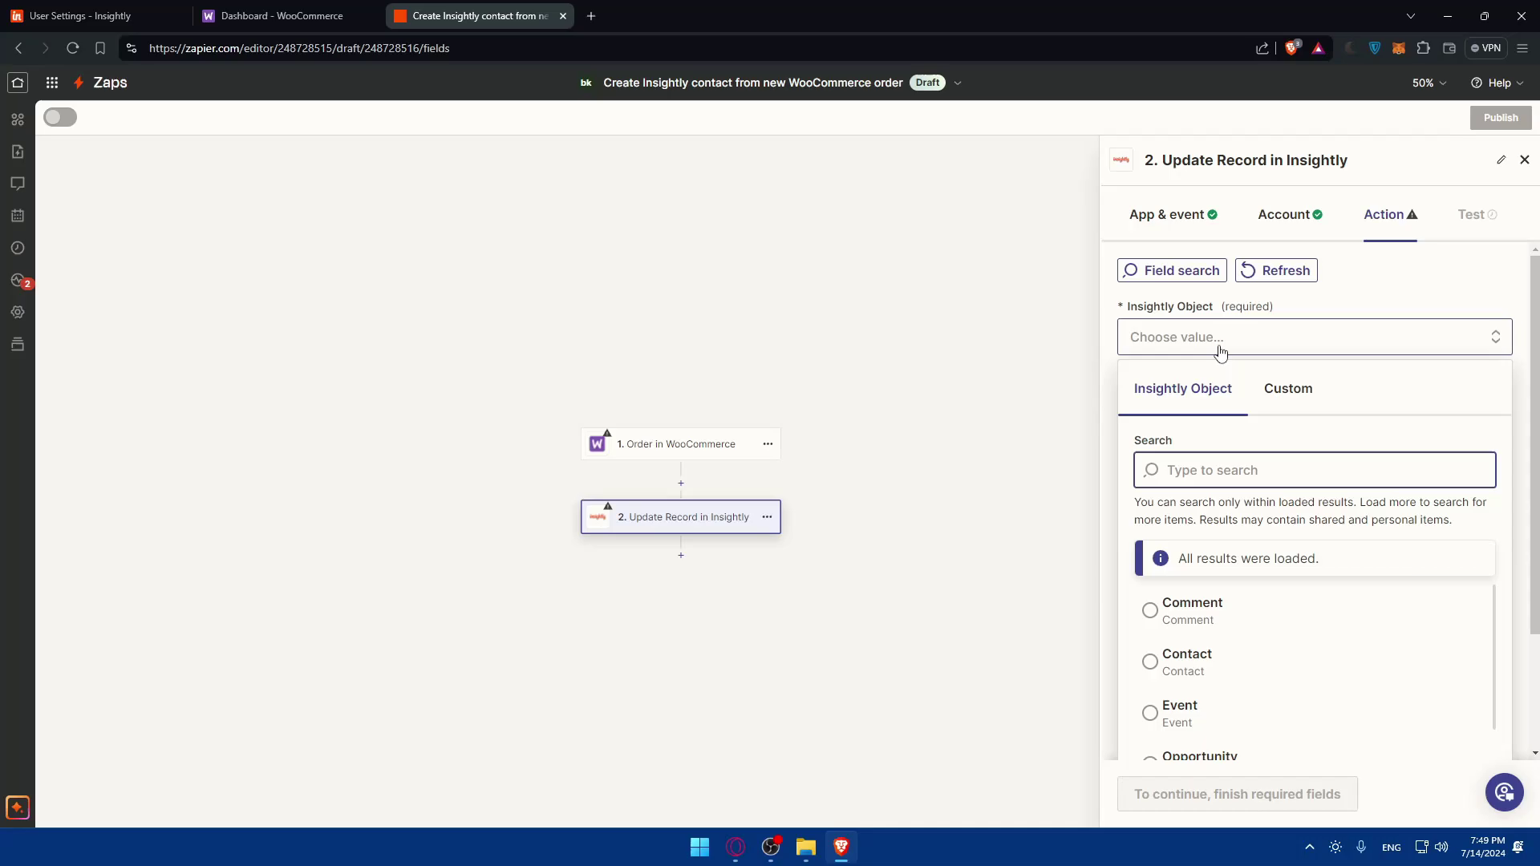
click(1213, 608)
click(1224, 424)
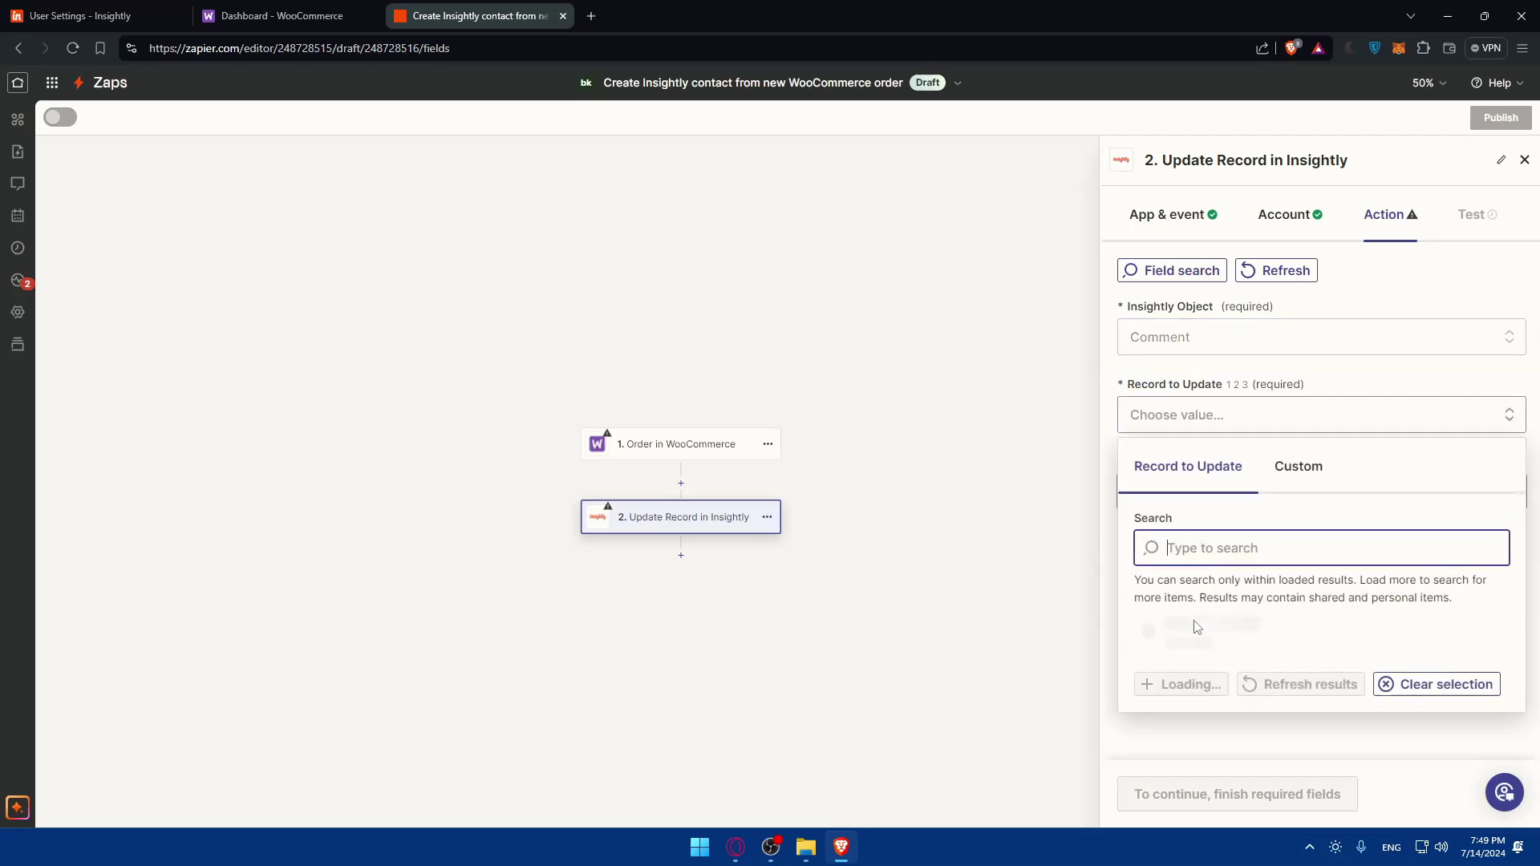
scroll(1267, 597, down, 2)
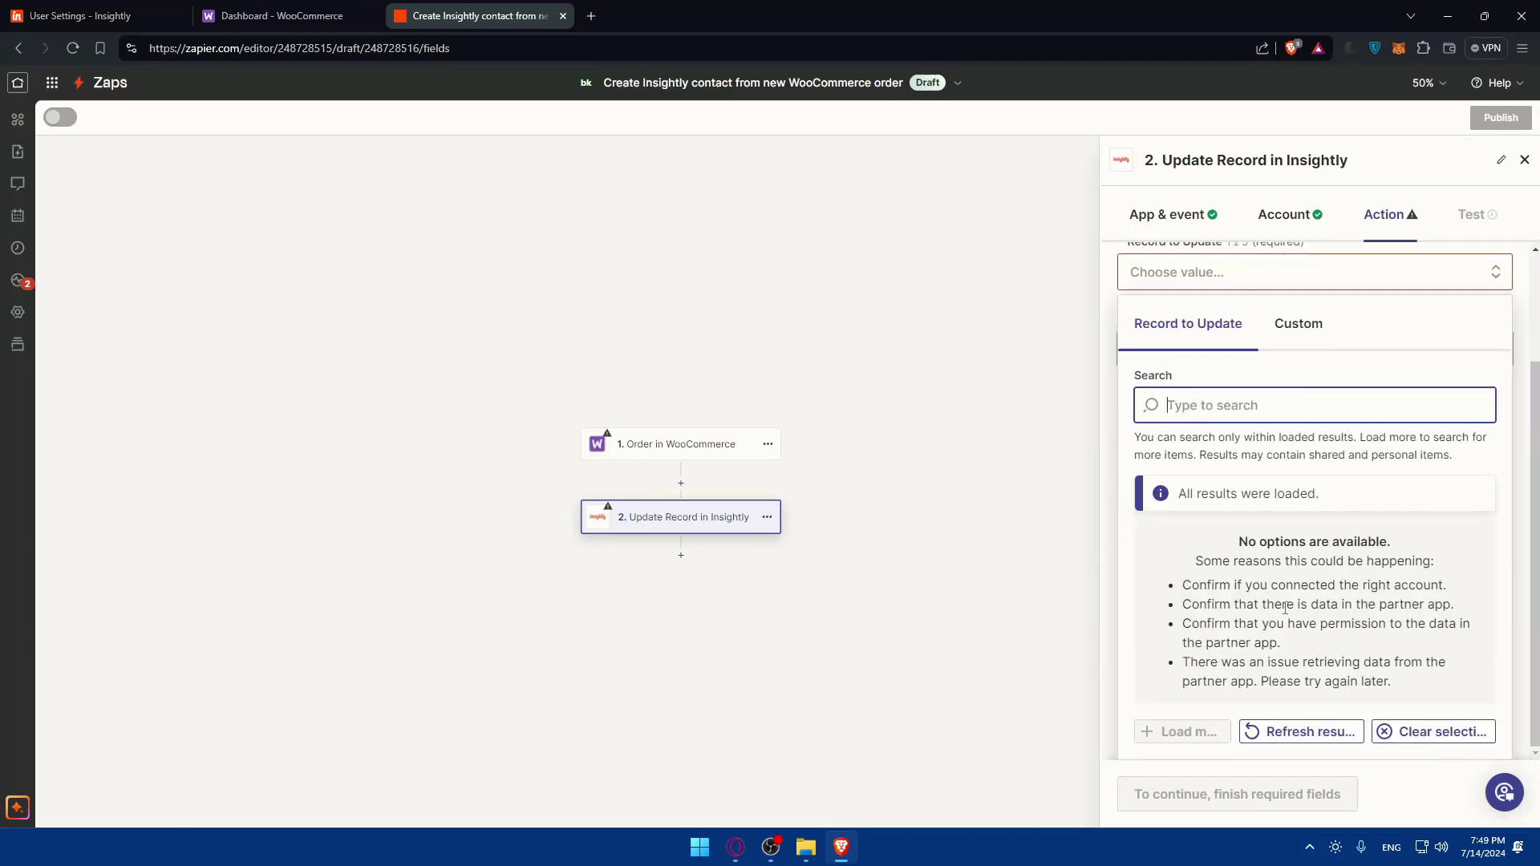
scroll(1289, 576, up, 2)
click(1392, 287)
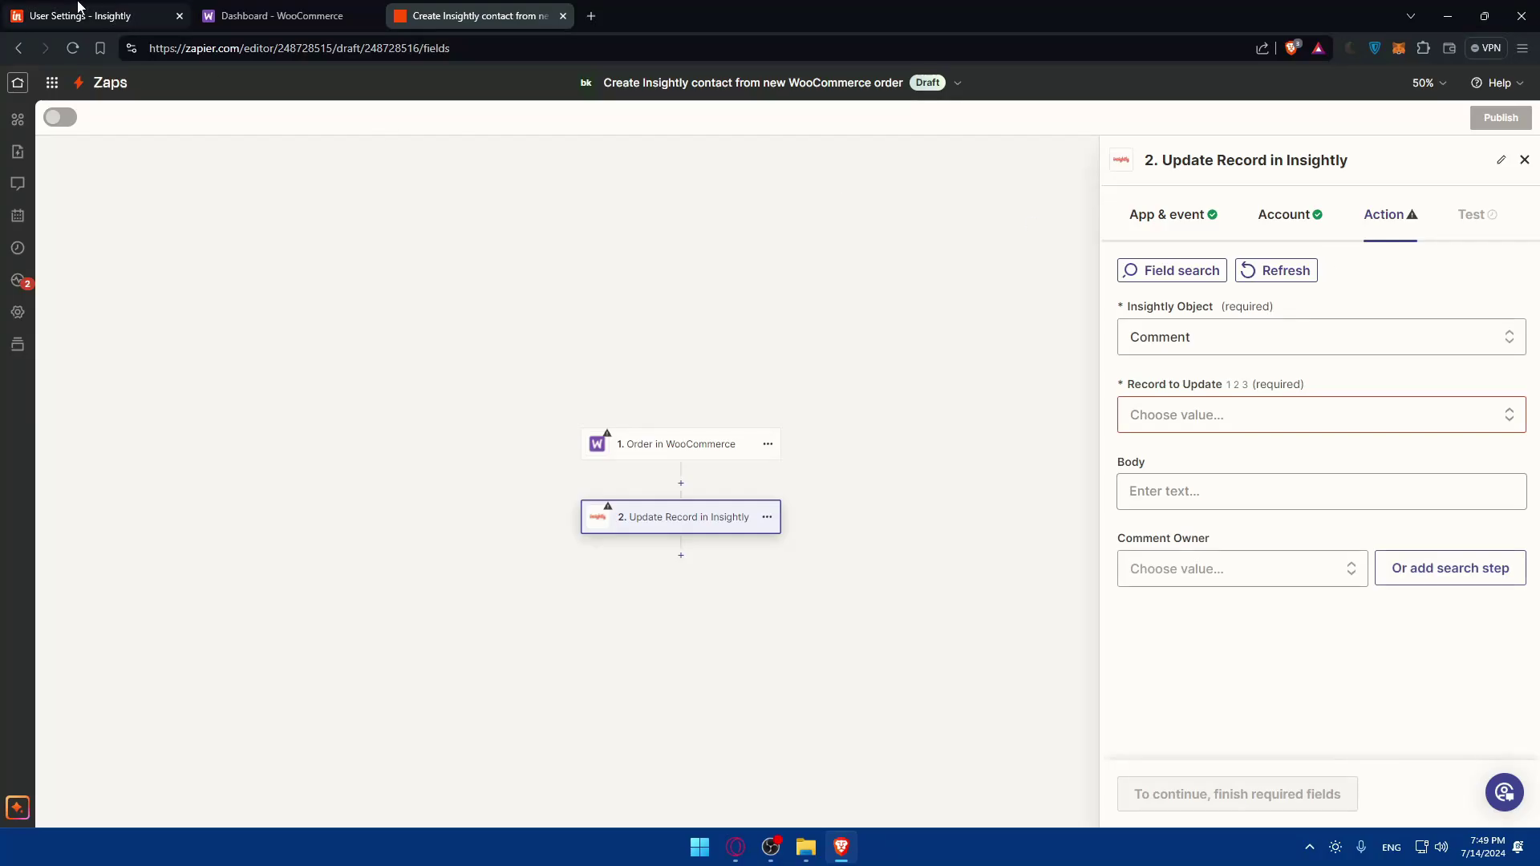
click(129, 15)
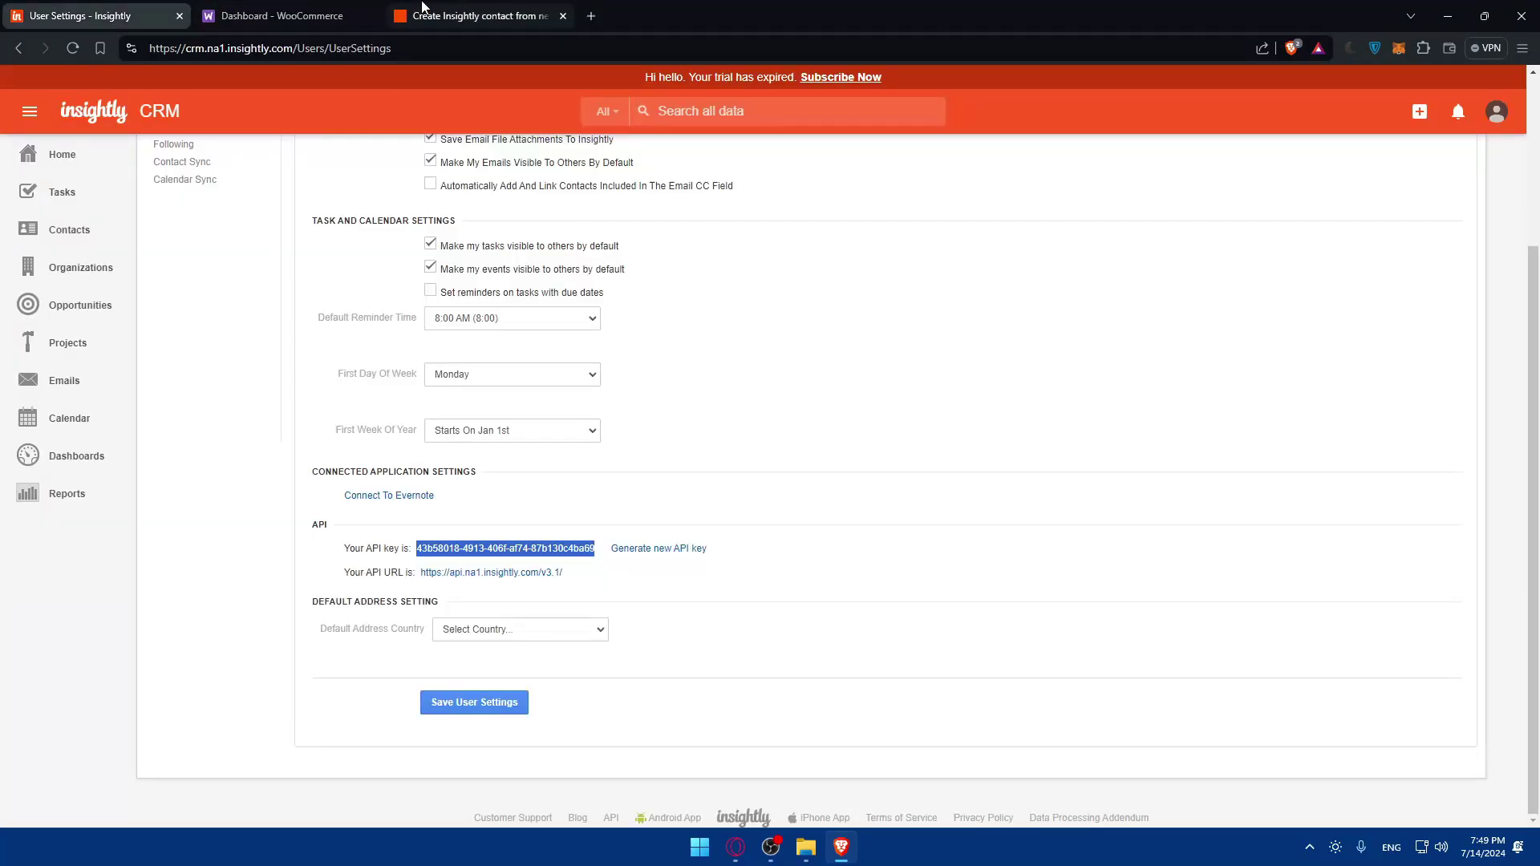
click(454, 8)
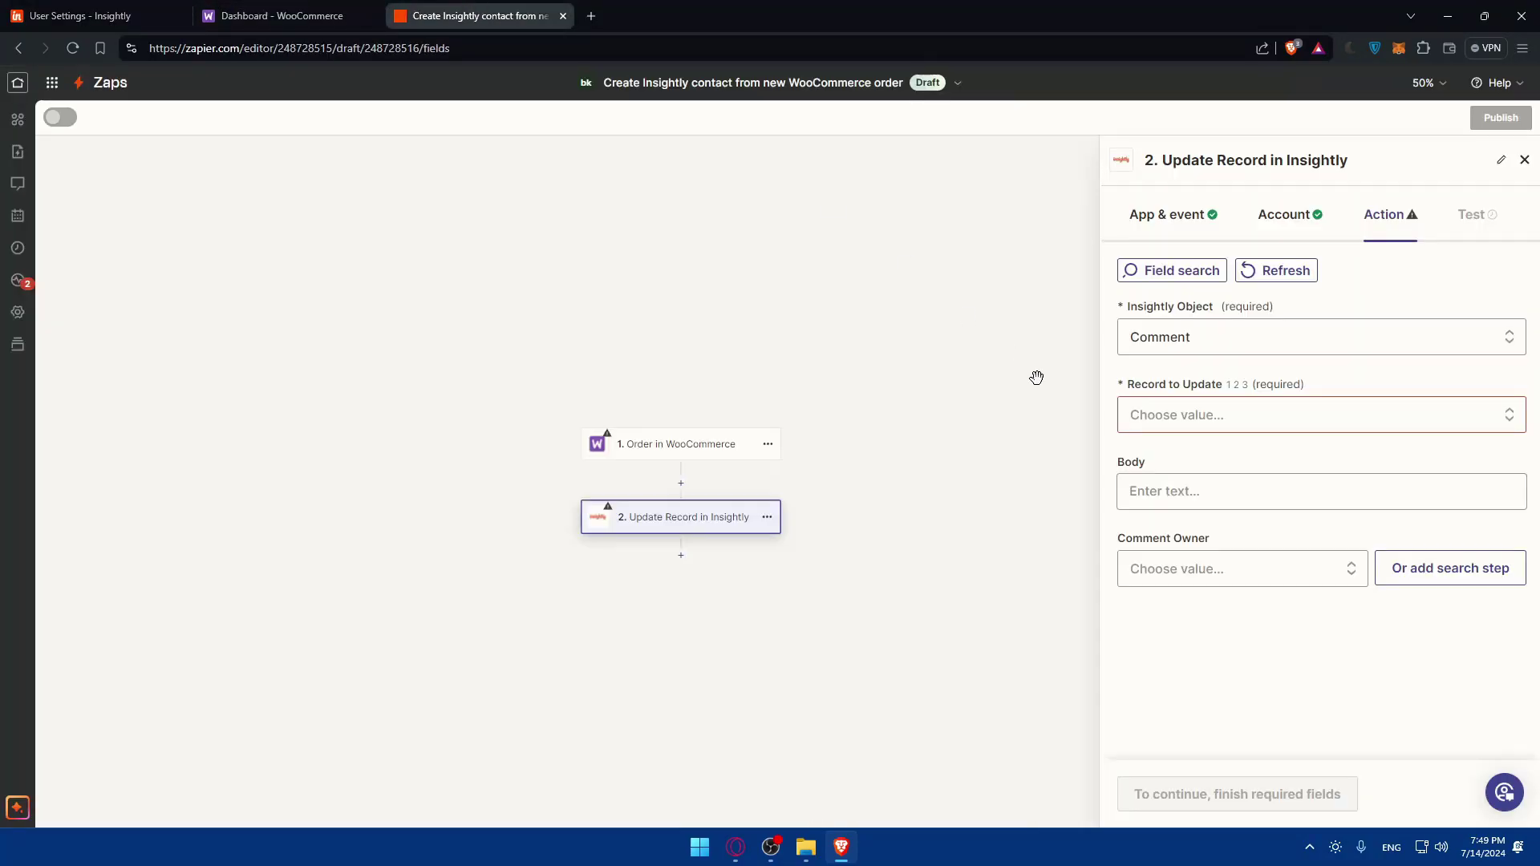
Step: Switch the Insightly action's event to Find Record and open the choices for its Insightly Object, keeping Comment
click(1166, 215)
click(1188, 361)
click(1187, 571)
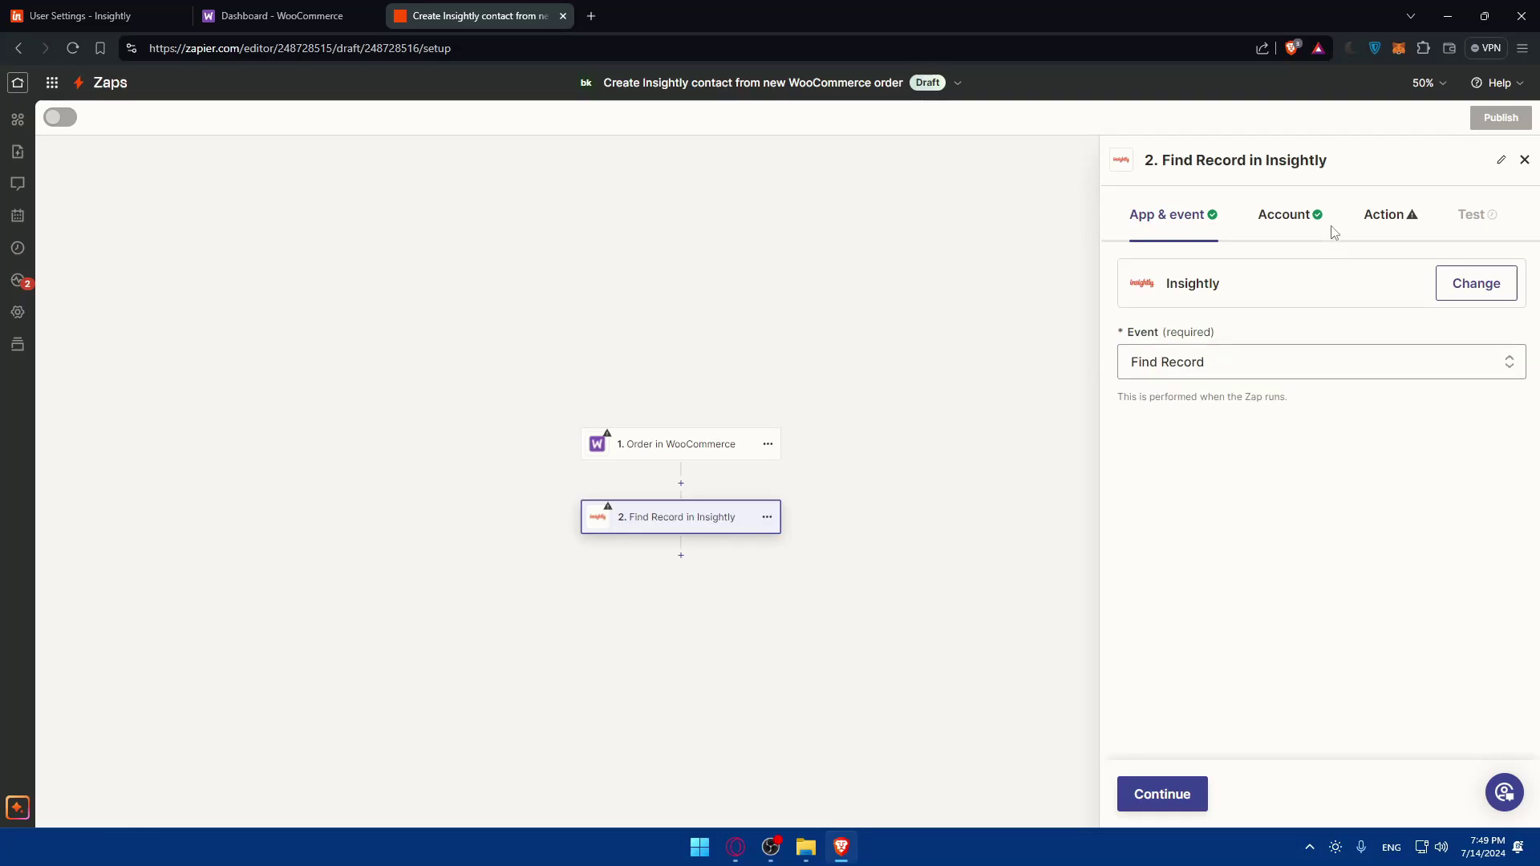
click(1384, 214)
click(1244, 345)
click(1187, 509)
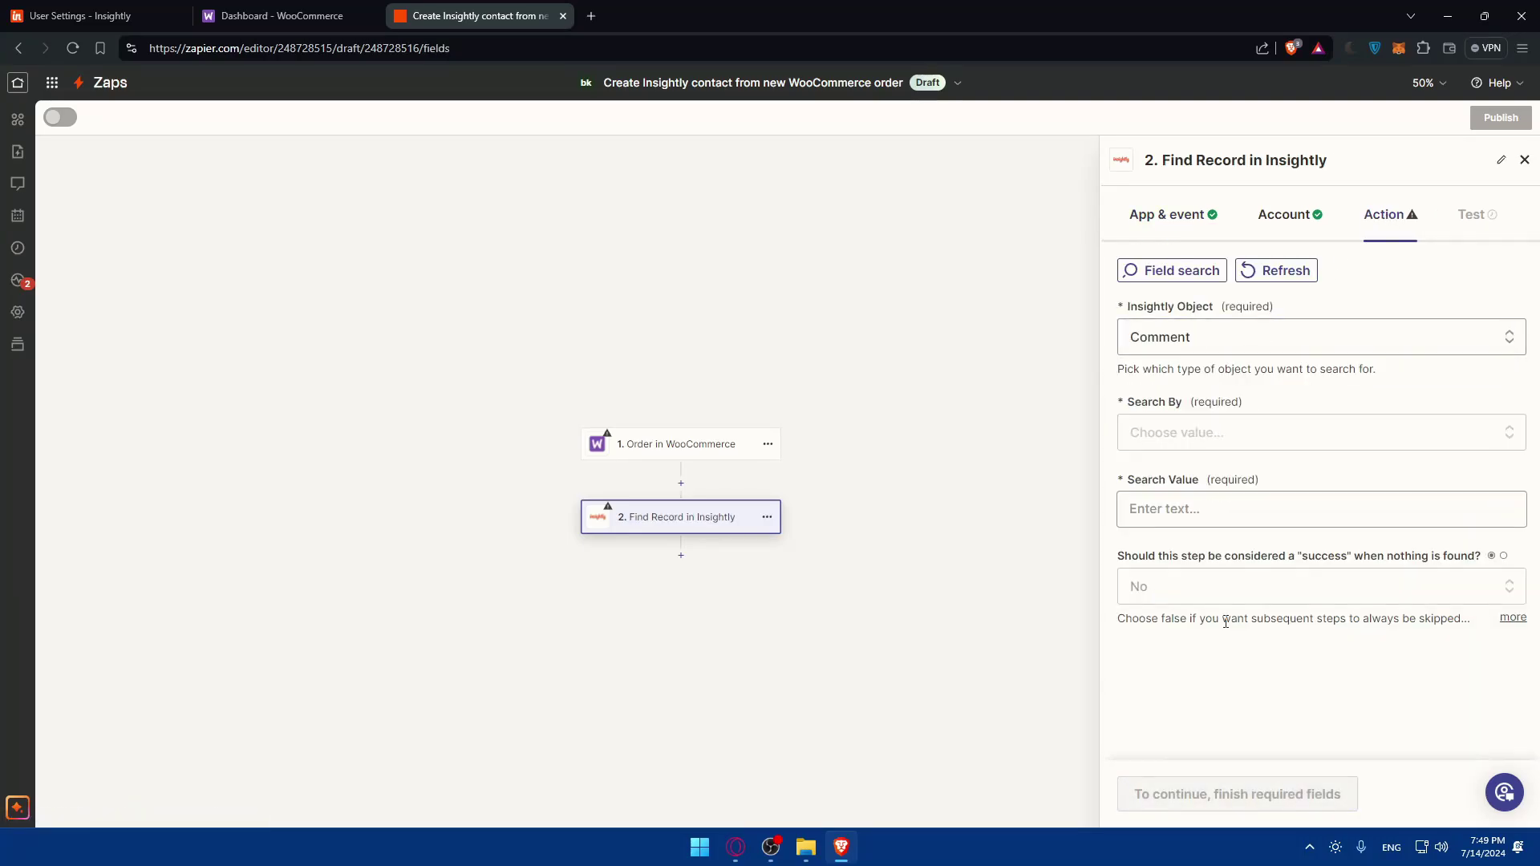
Step: Set the Find Record step's Search By to Record ID and view the data available for Search Value
click(1214, 434)
click(1199, 705)
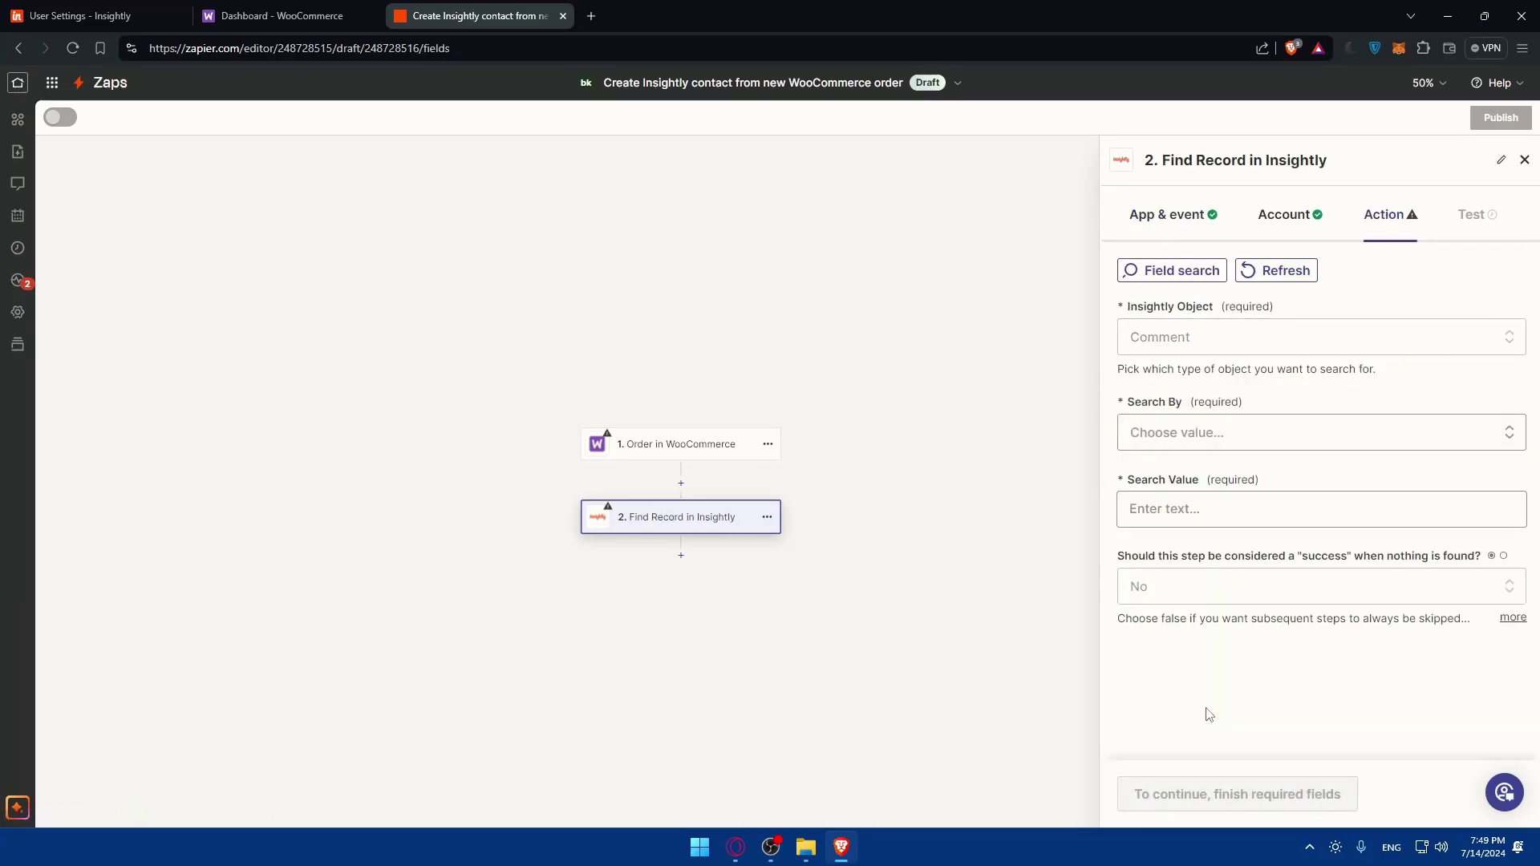
click(1178, 509)
scroll(1244, 540, down, 3)
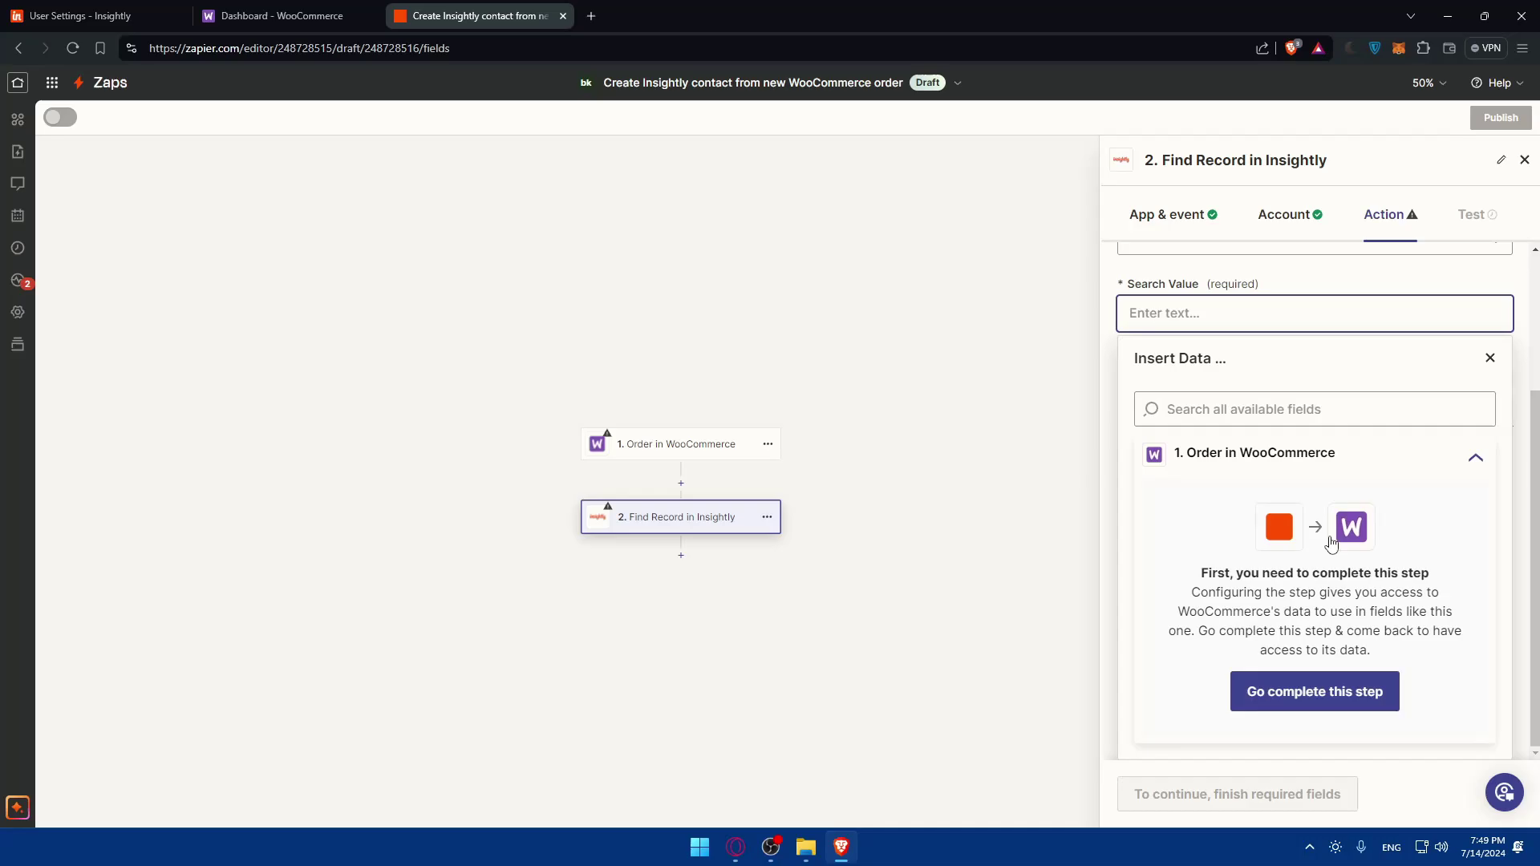
click(1153, 217)
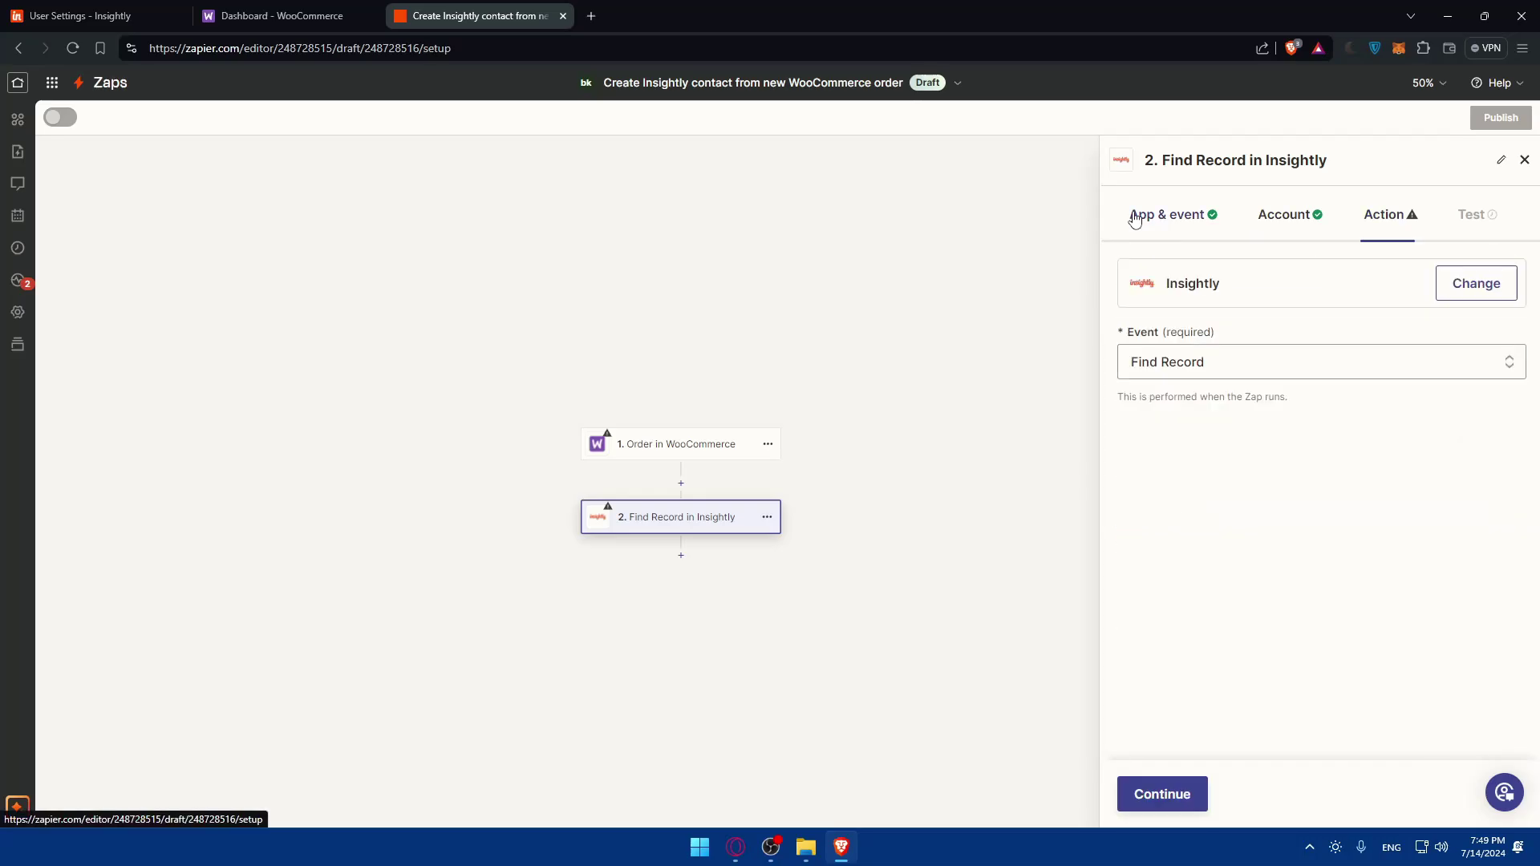
click(1386, 221)
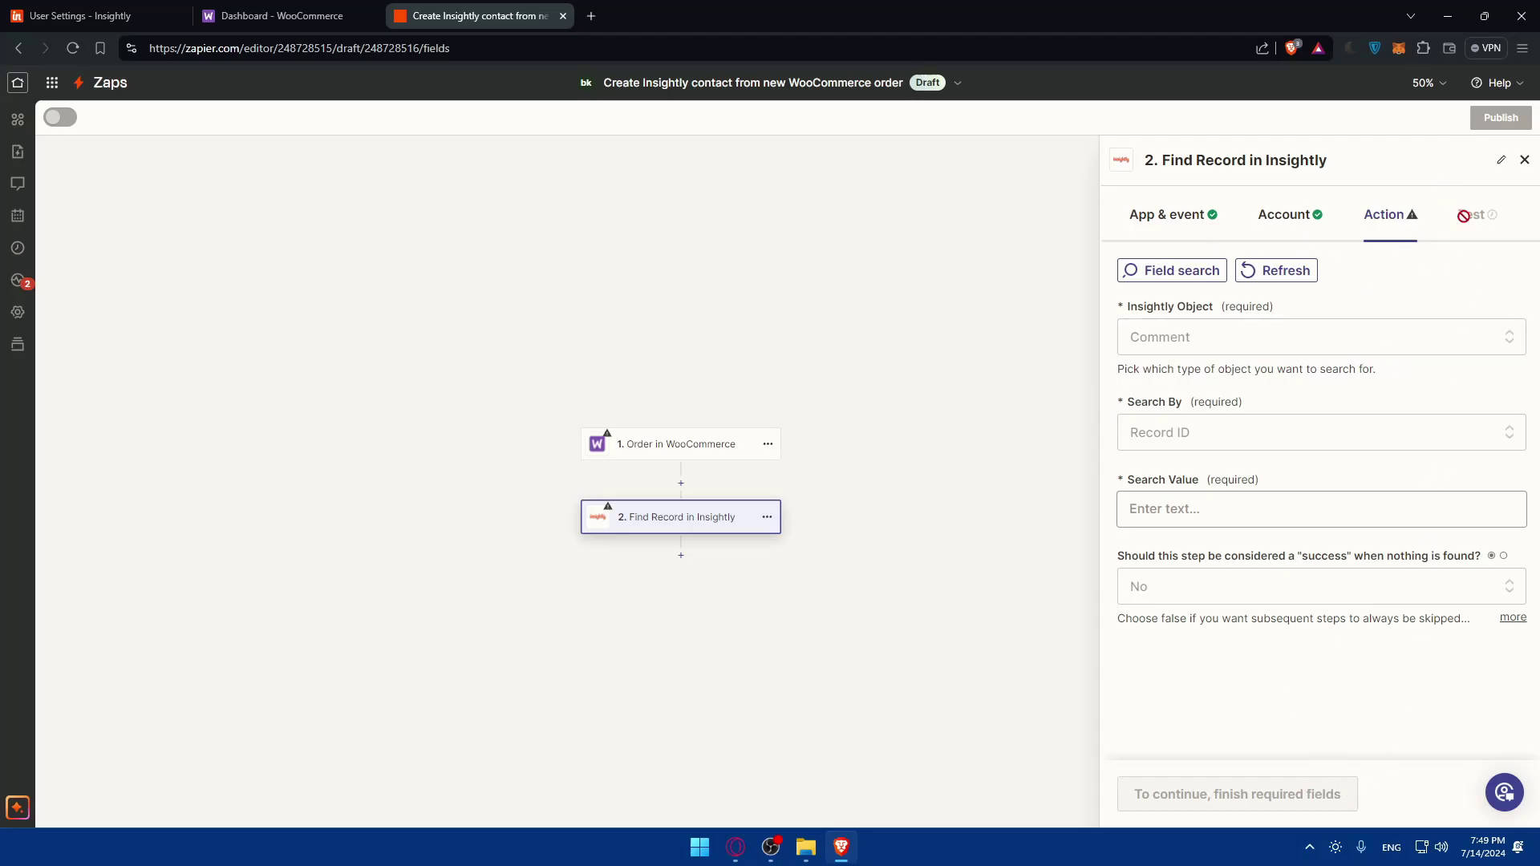
Step: Set the Insightly action's event to Create Record and its Insightly Object to Comment
click(1195, 218)
click(1164, 358)
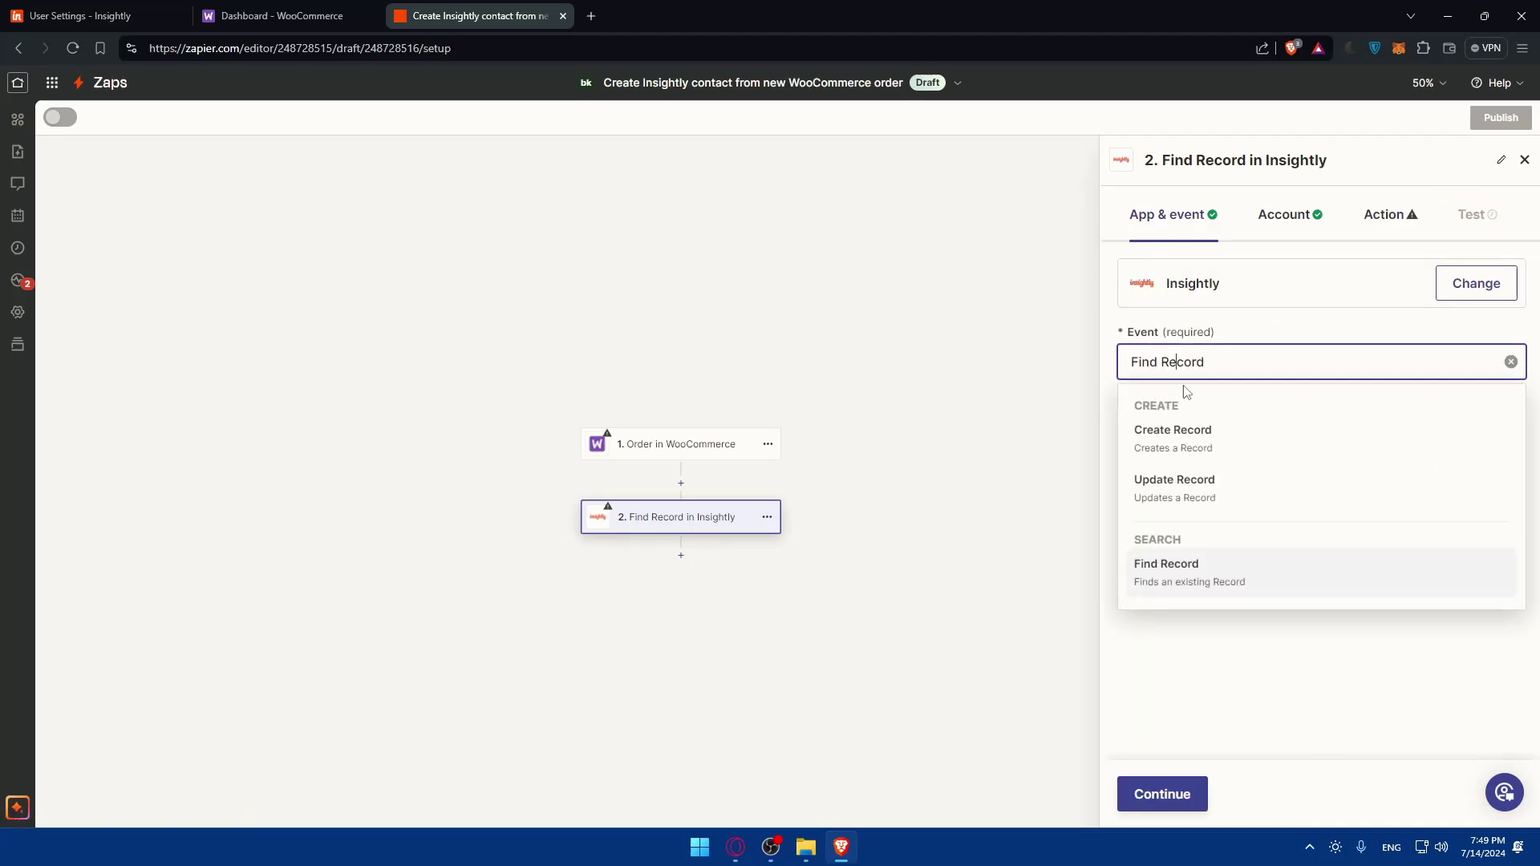
click(1171, 426)
click(1388, 218)
click(1203, 341)
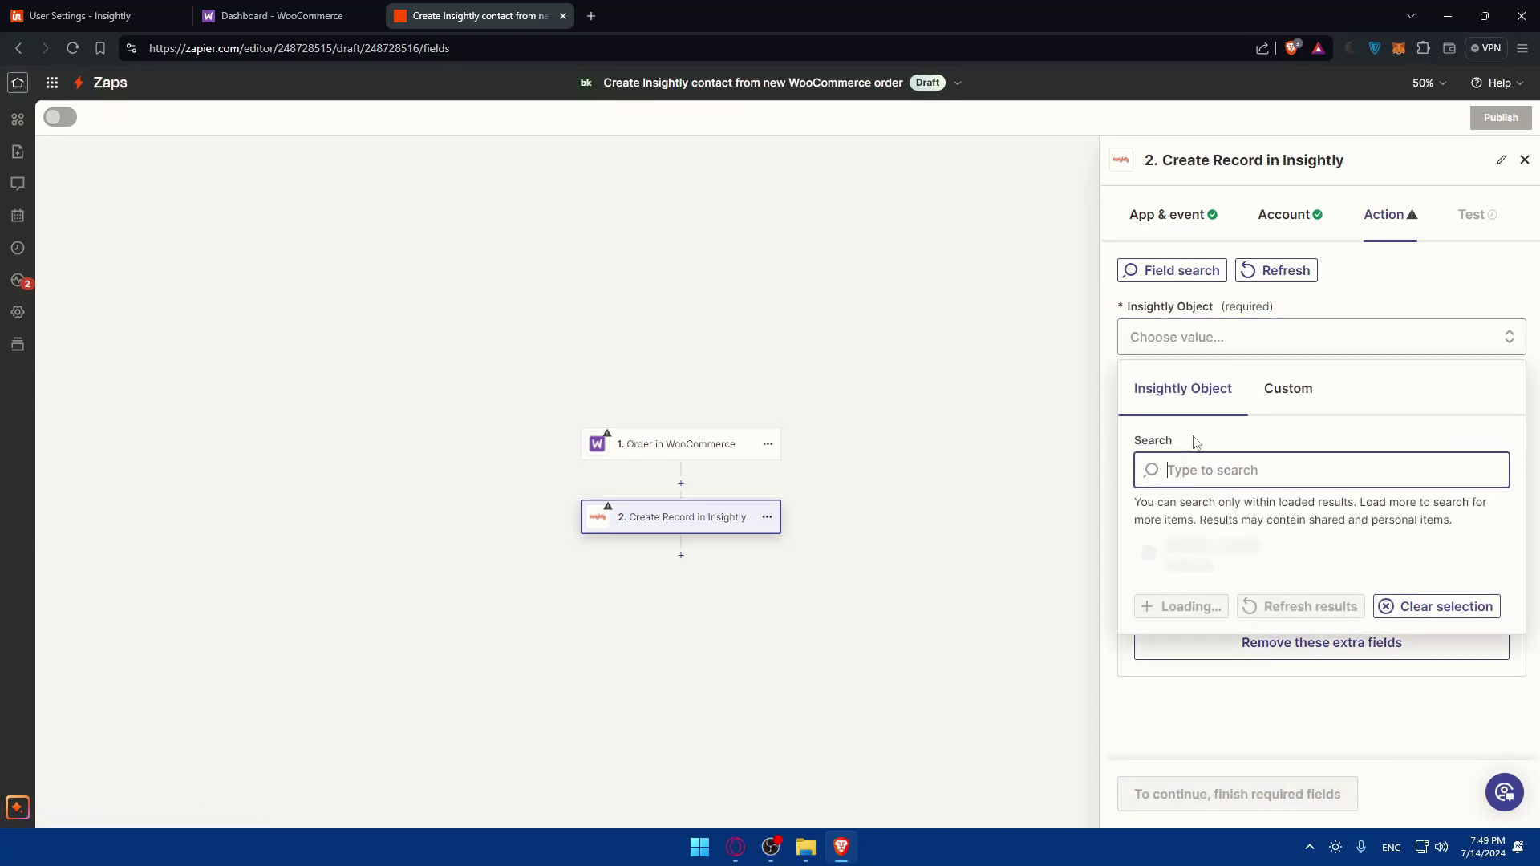
click(1187, 603)
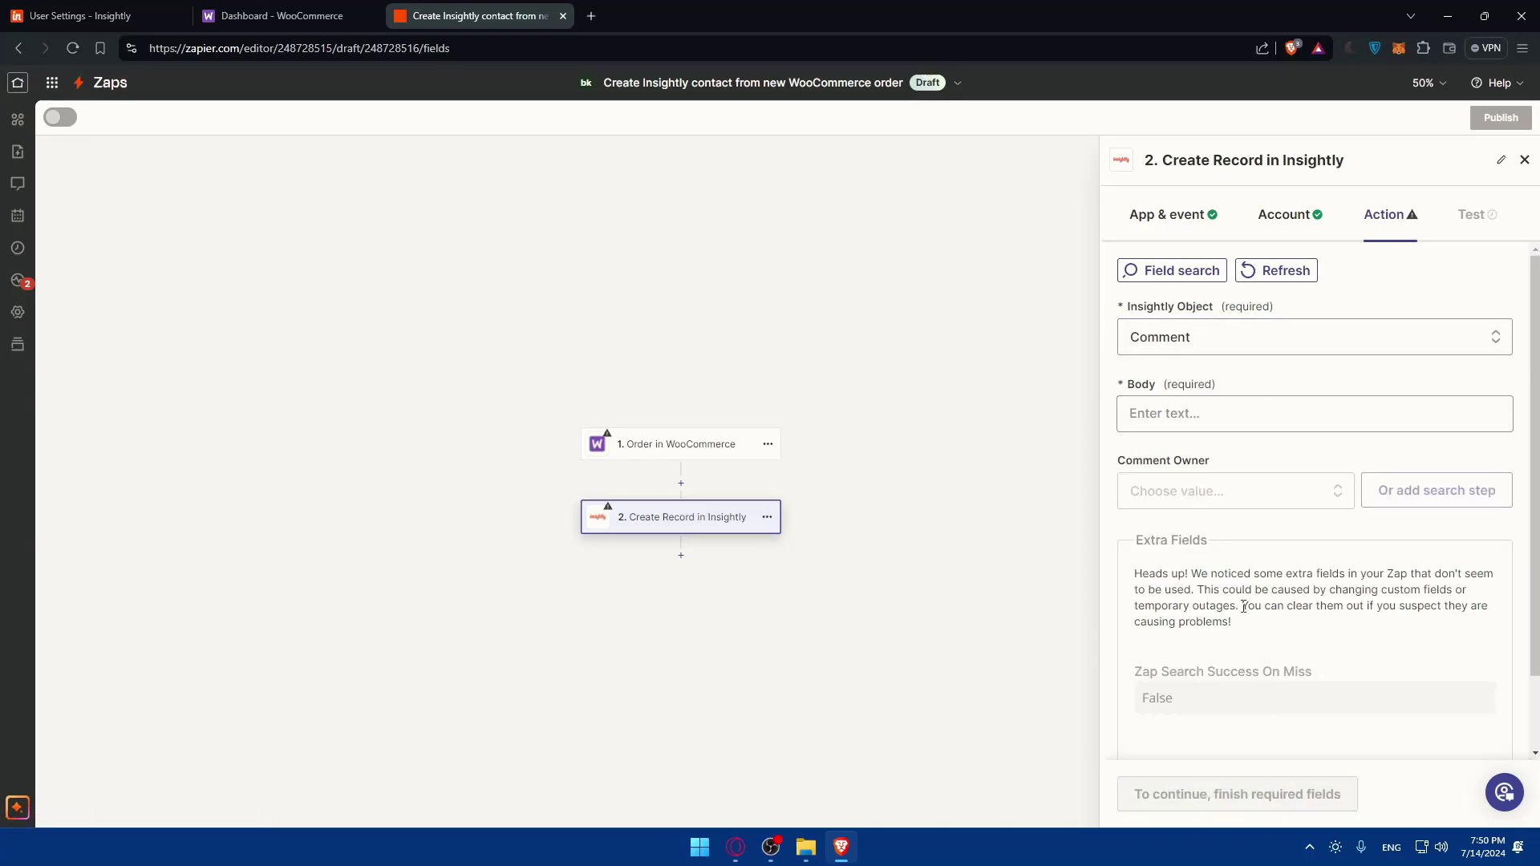
Step: View the WooCommerce order data available for the comment's Body, and check the connected Insightly account
click(1203, 415)
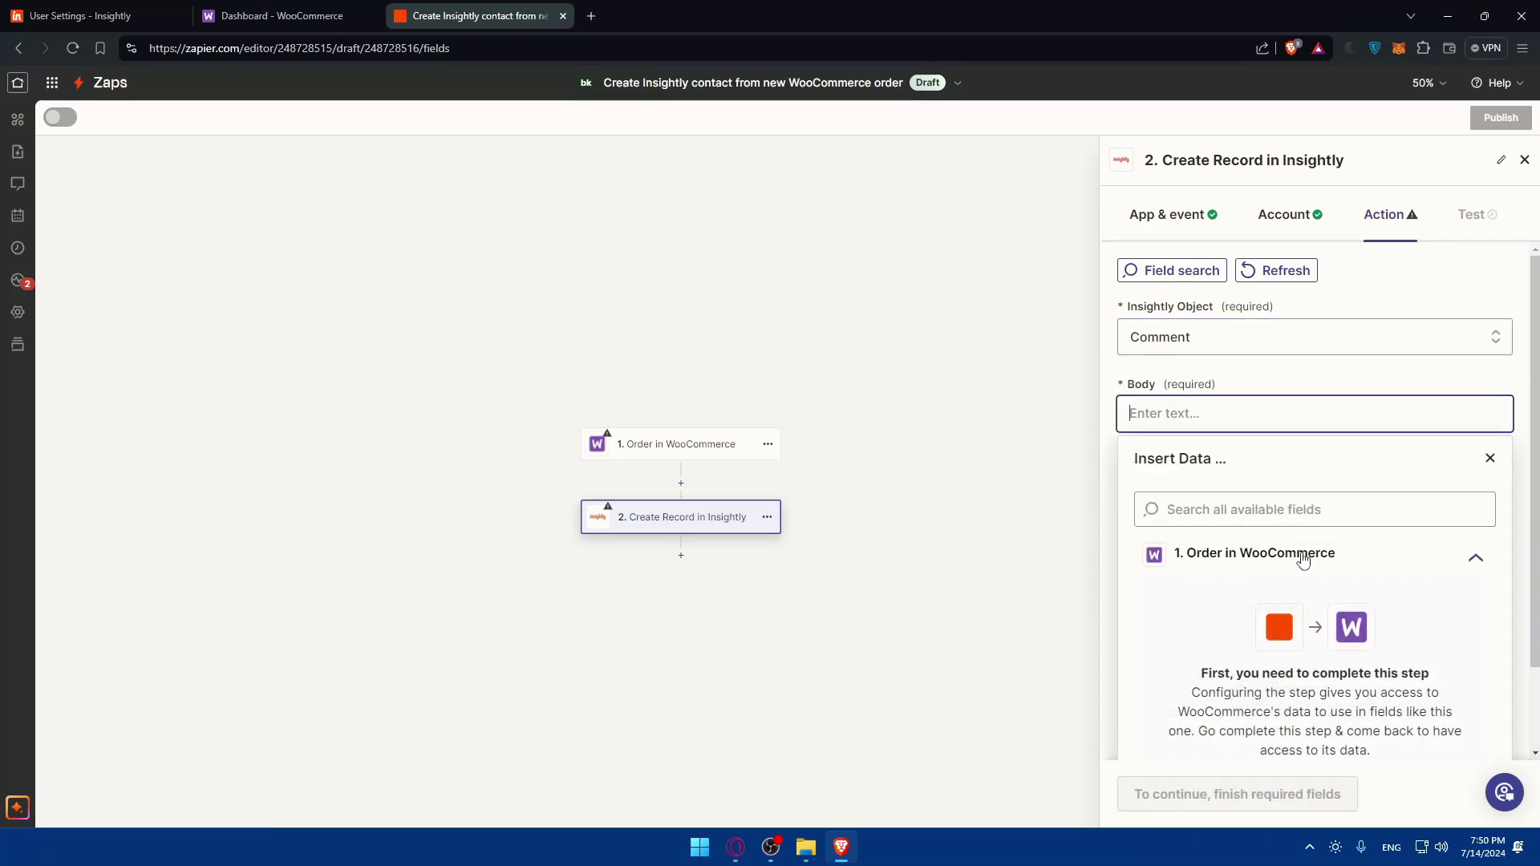
scroll(1389, 595, down, 1)
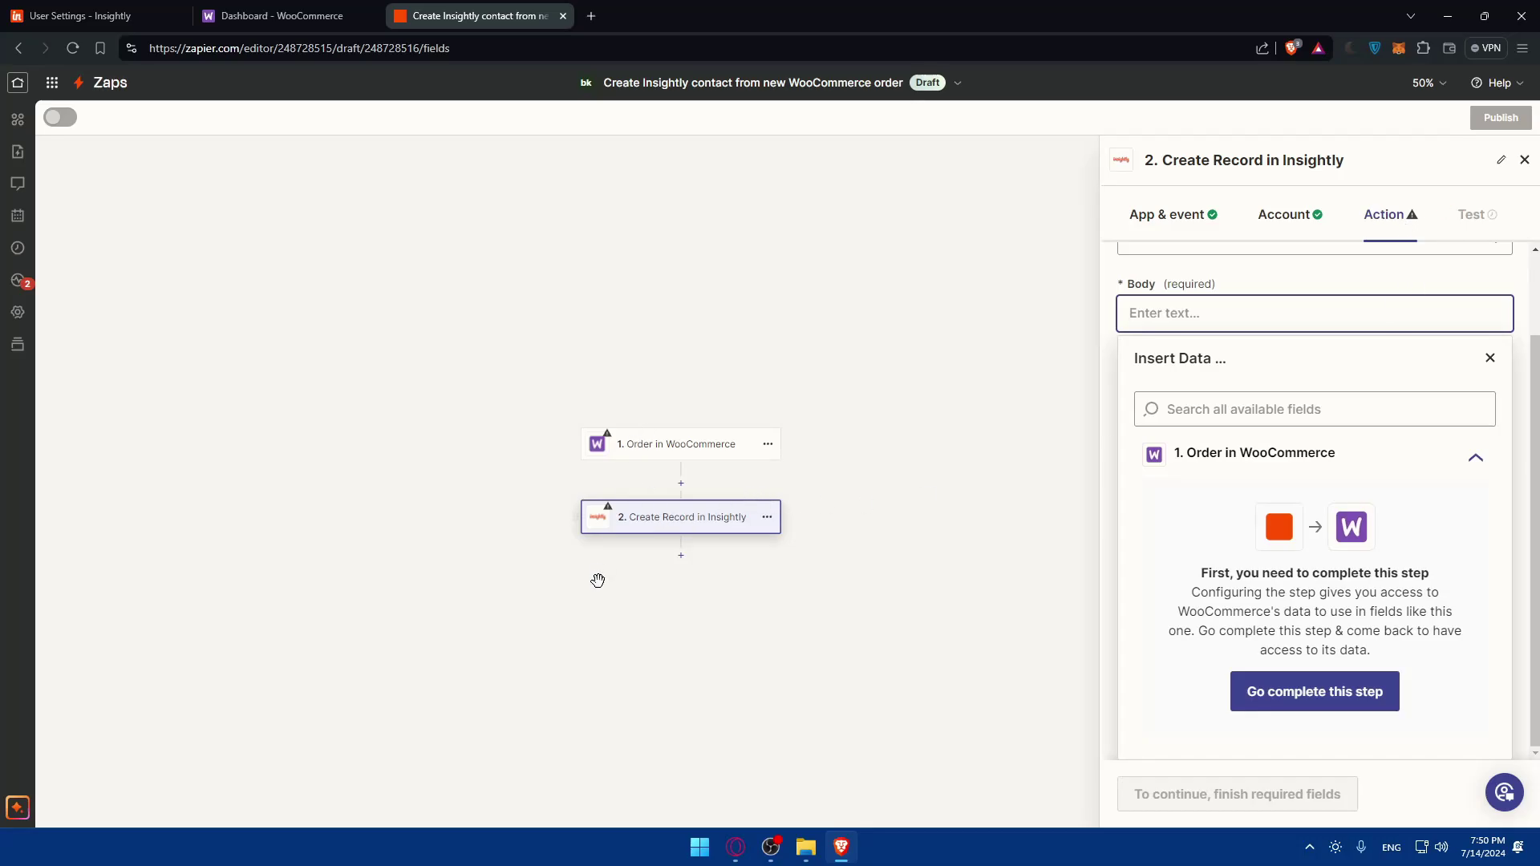
click(1284, 221)
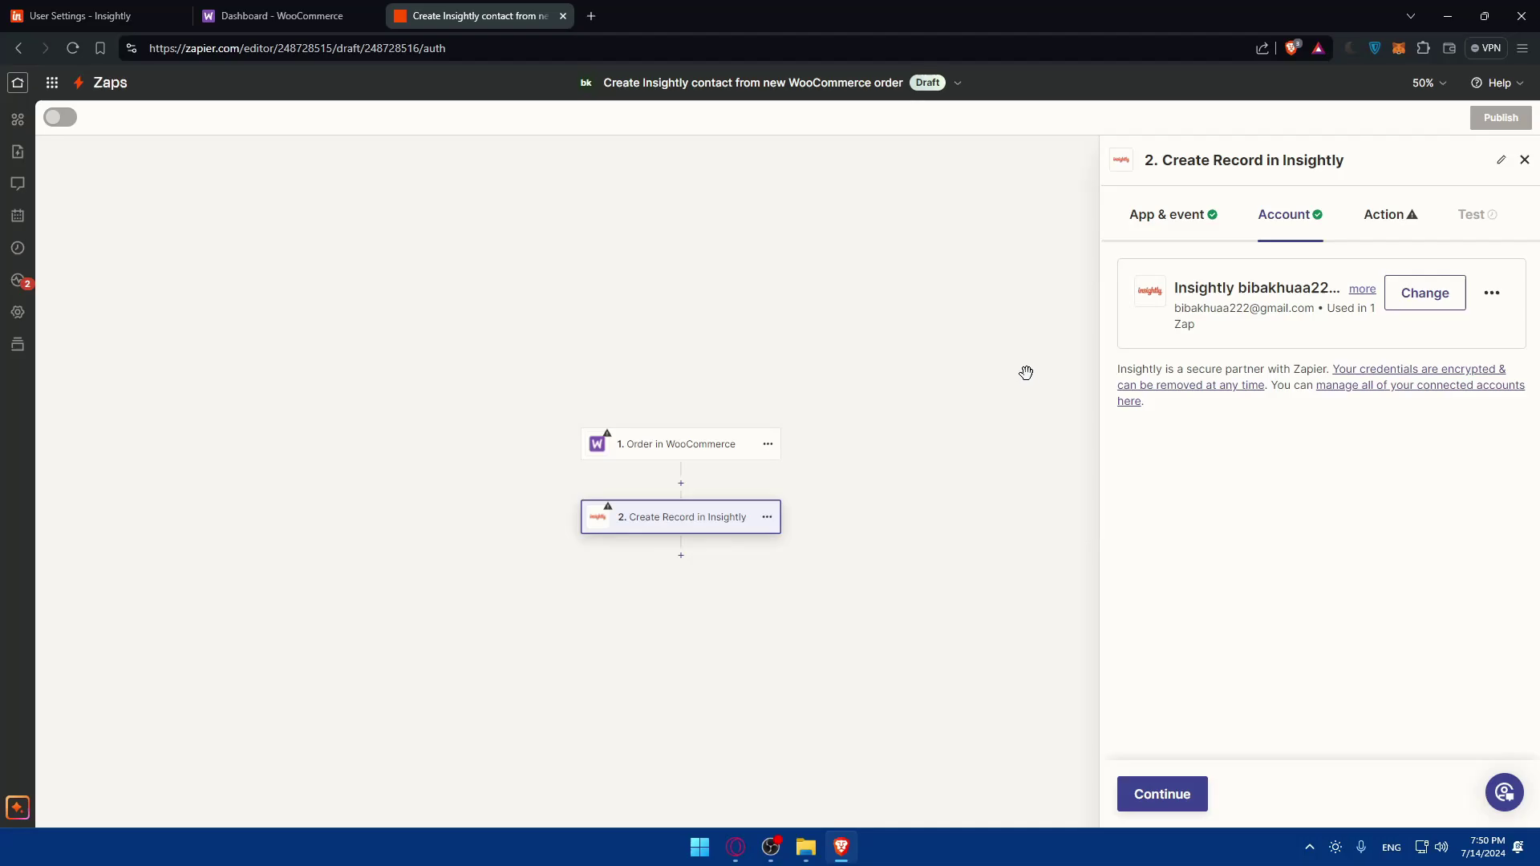
Step: Close the Insightly, WooCommerce and Zapier pages
click(180, 16)
click(179, 16)
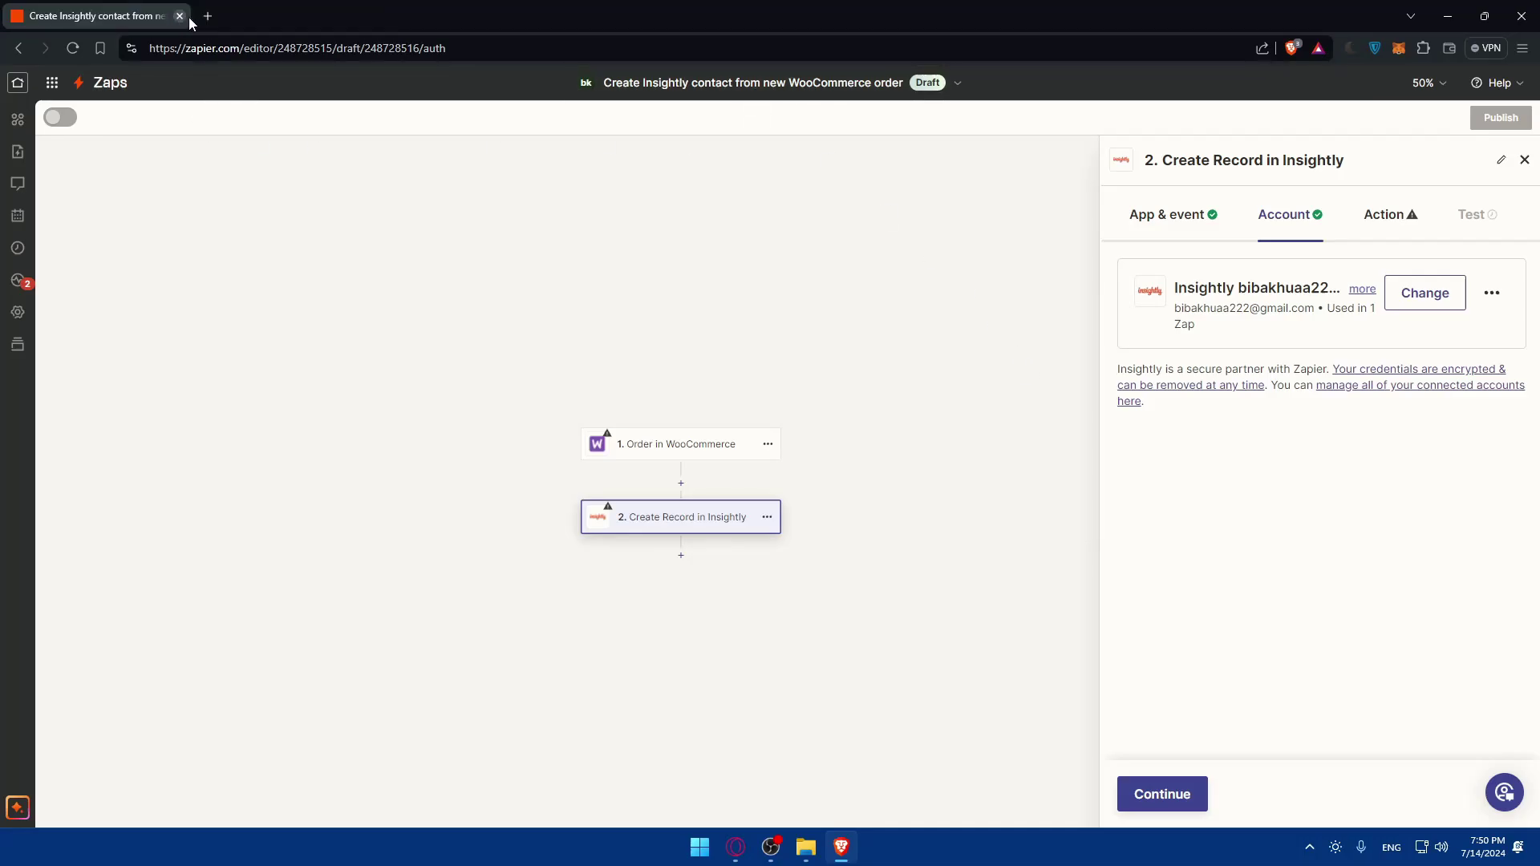
click(179, 16)
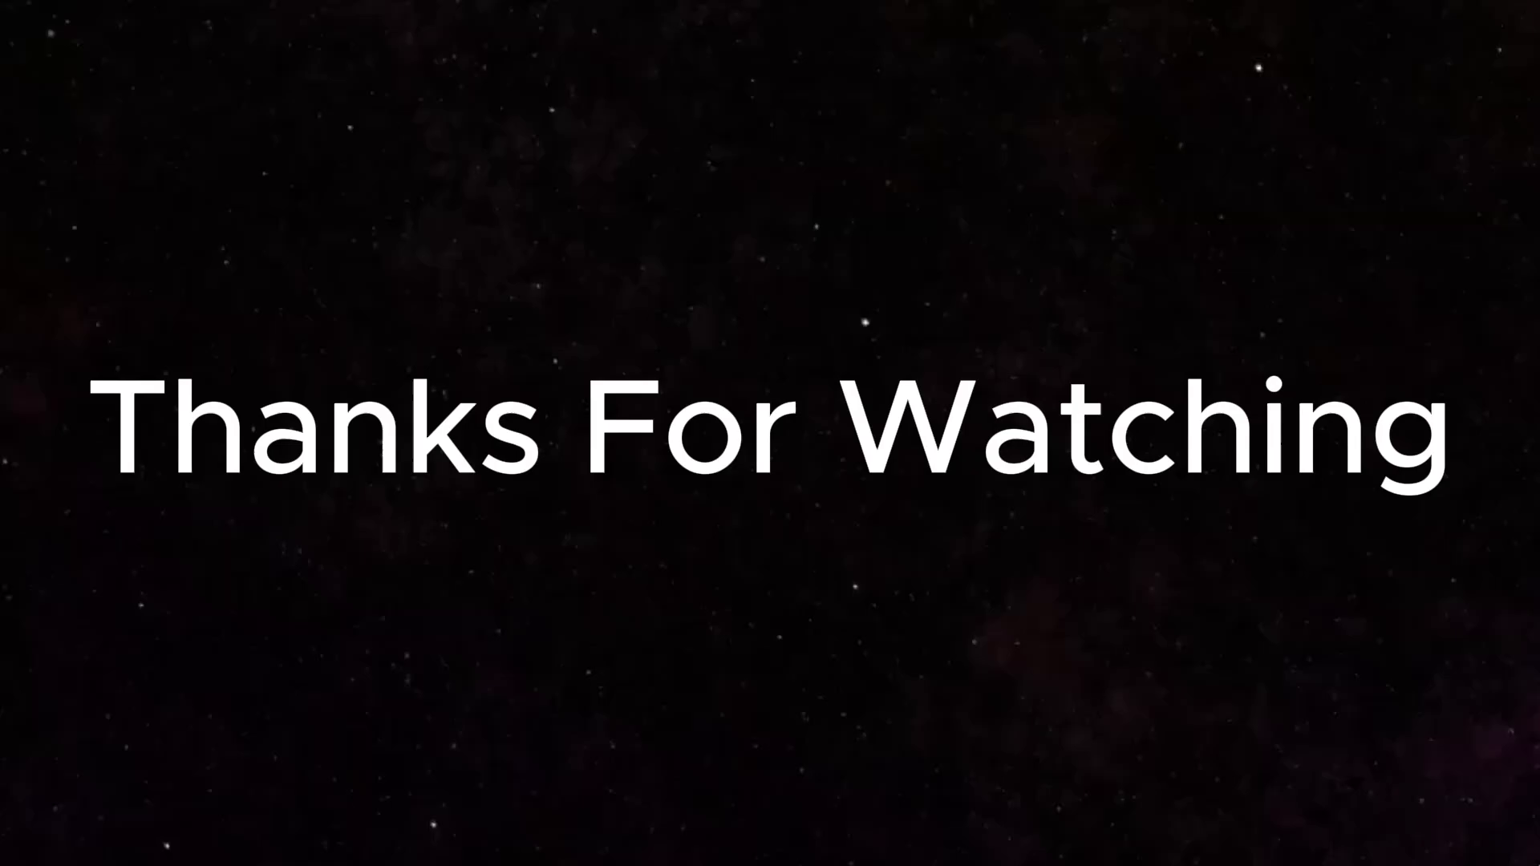